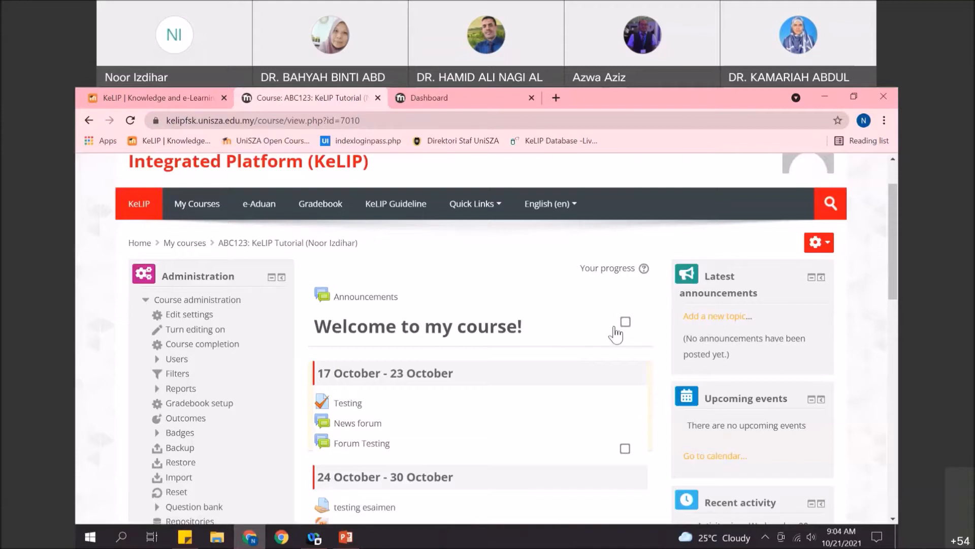
- Scroll down to the Administration block and expand Users under Course administration
scroll(354, 362, down, 1)
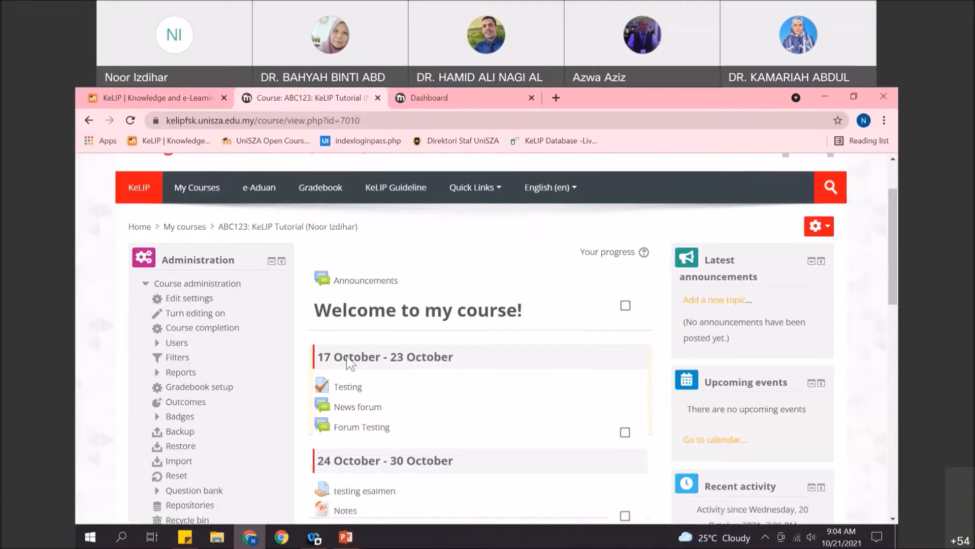
scroll(350, 362, down, 3)
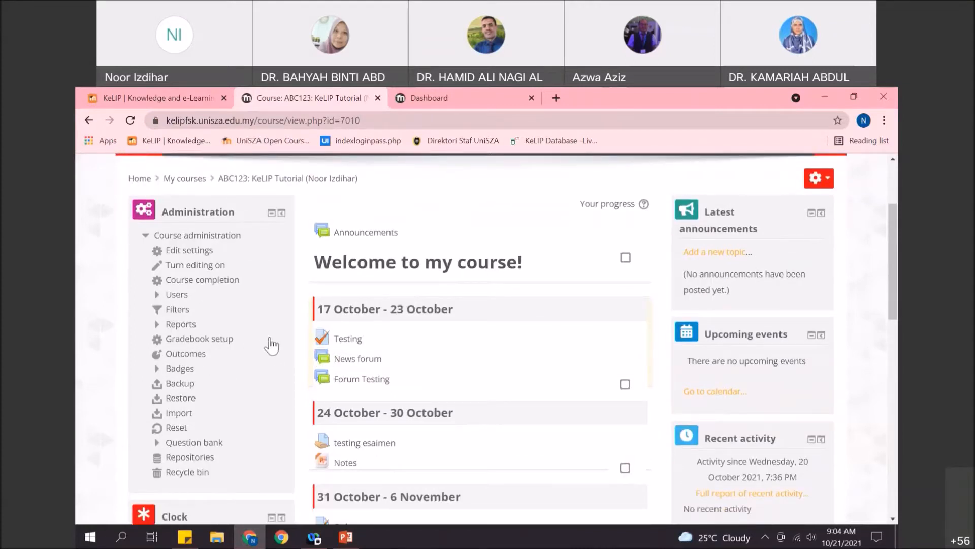
click(176, 296)
- Enrol a university staff member, found by e-mail search, in the course as Teacher
click(206, 310)
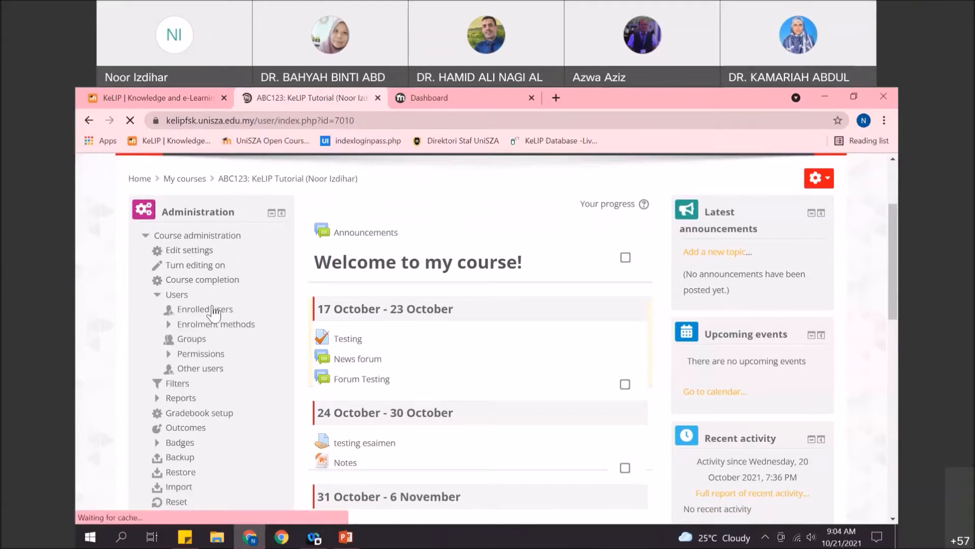
scroll(475, 286, down, 2)
scroll(578, 304, up, 1)
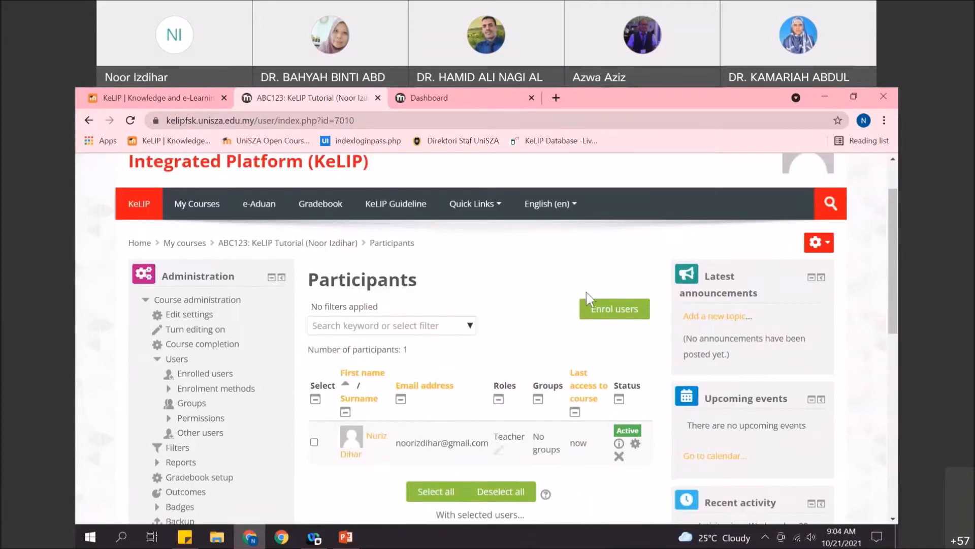
click(619, 314)
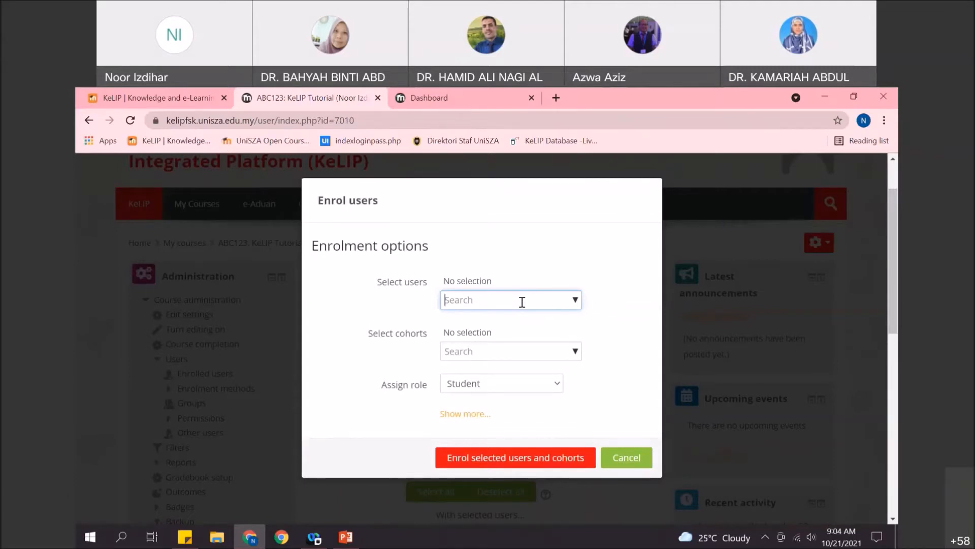
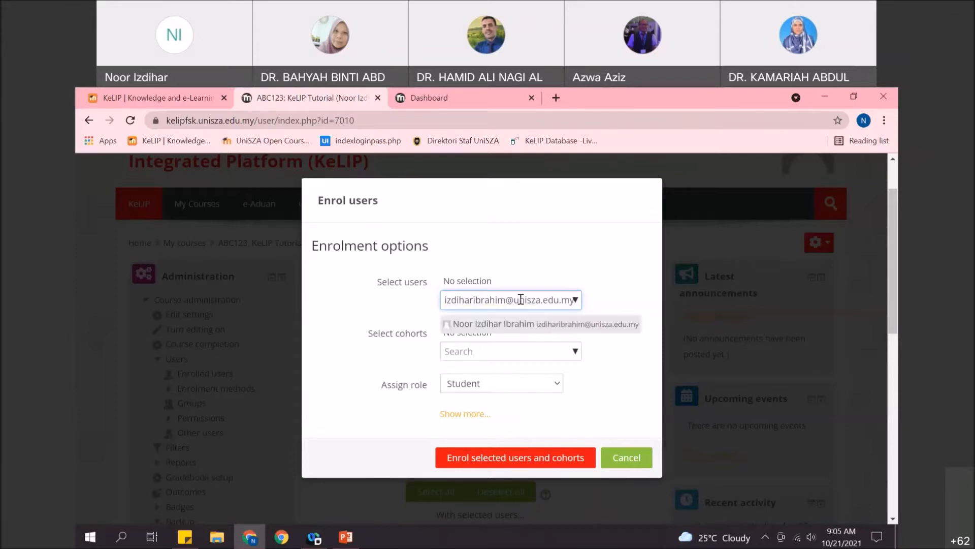
click(554, 325)
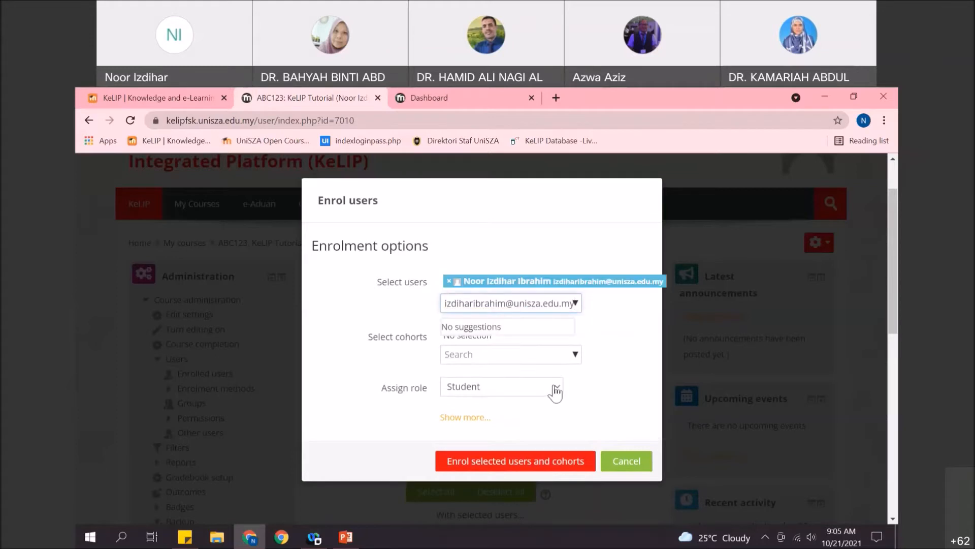
click(557, 392)
click(547, 403)
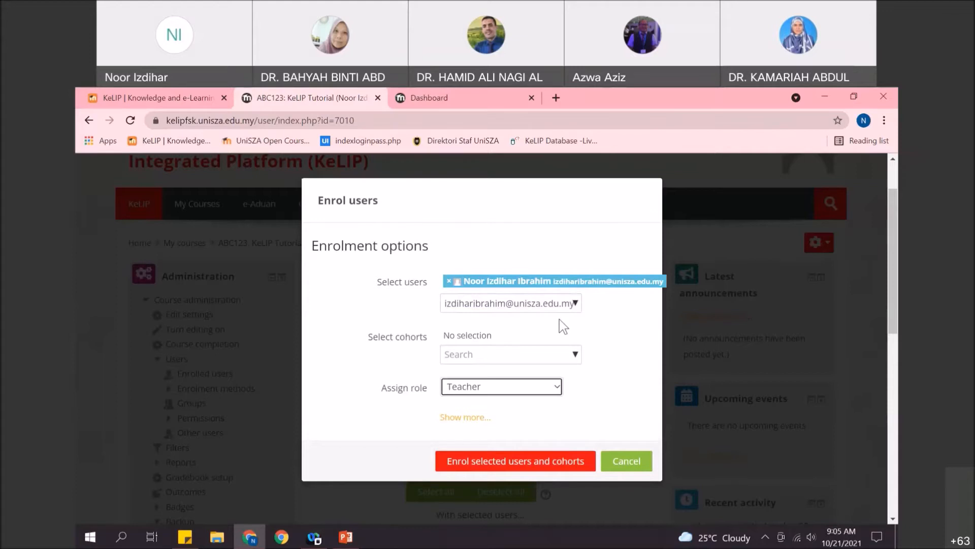
click(519, 471)
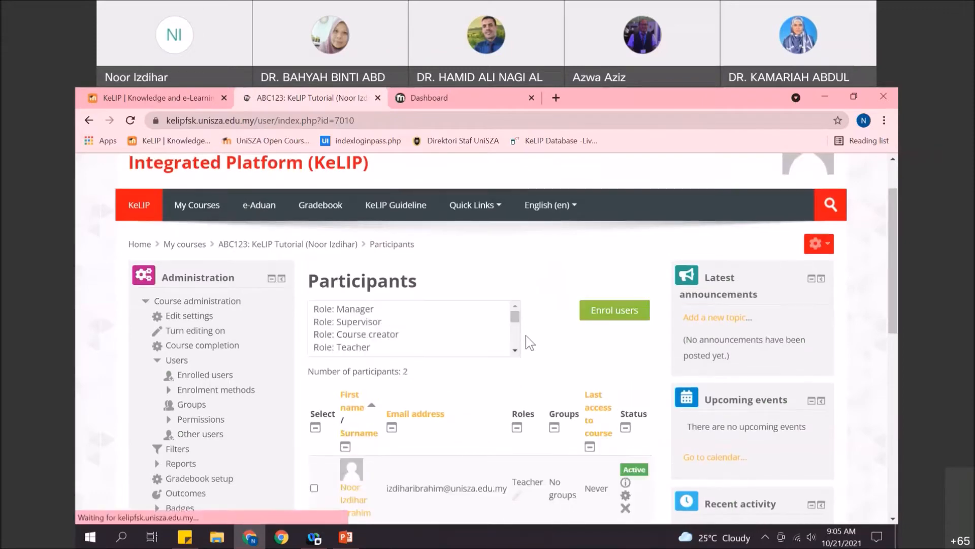
- Check the participants list now shows two teachers, then return to the course main page
scroll(483, 341, down, 2)
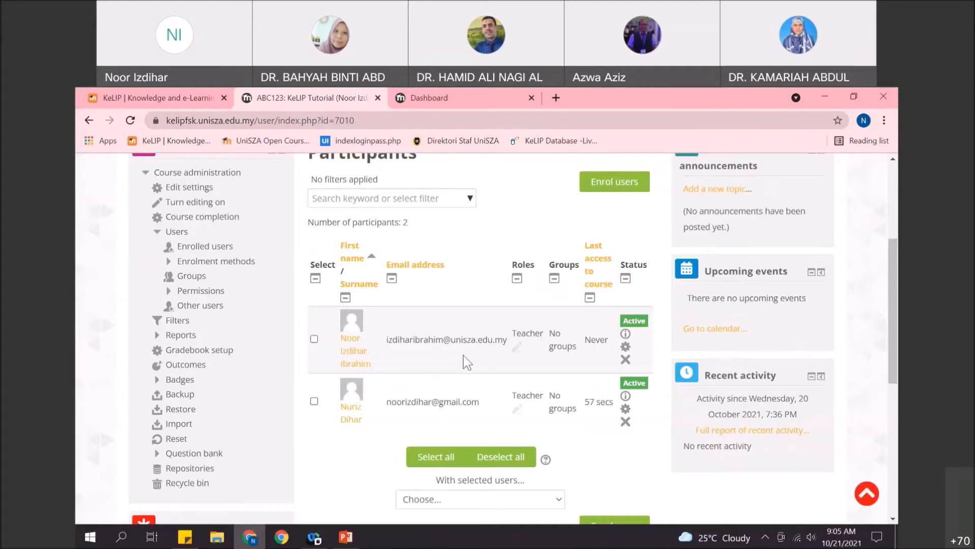
scroll(446, 336, up, 3)
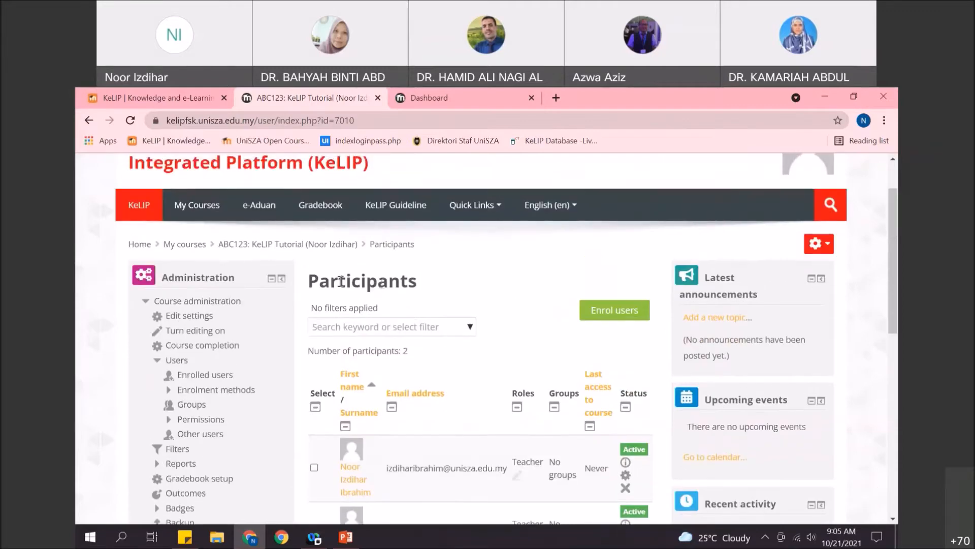
click(331, 244)
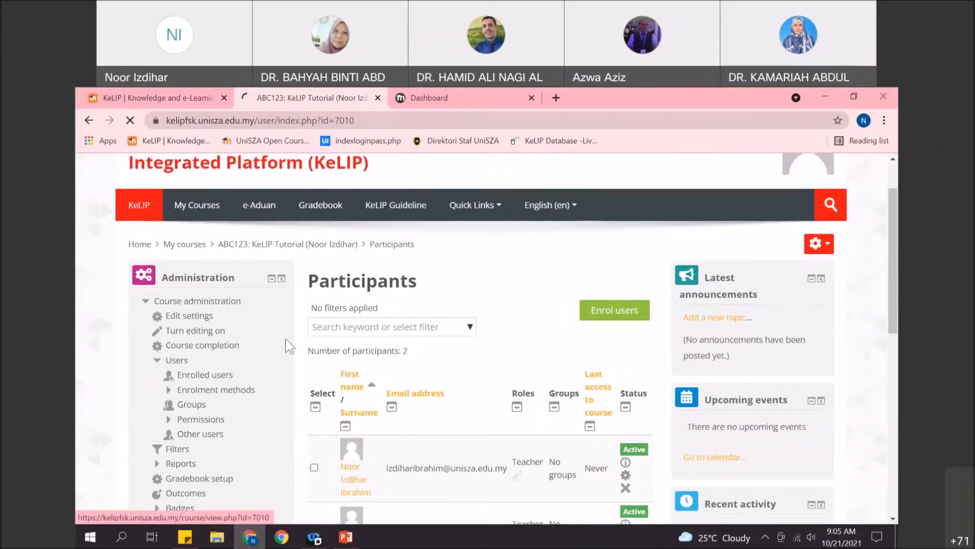
scroll(233, 290, down, 1)
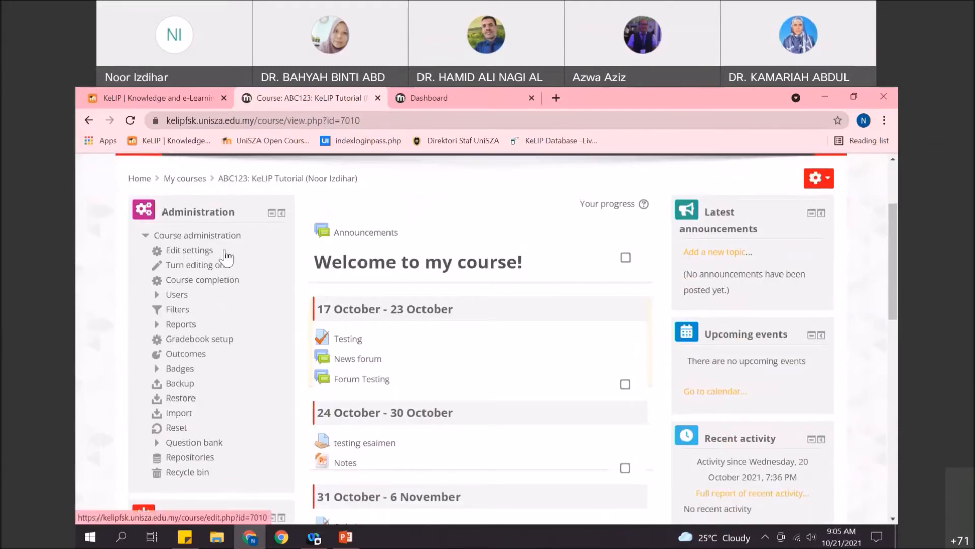
- Open Edit settings and check the Faculty and Course visibility options, keeping visibility at Show
click(188, 252)
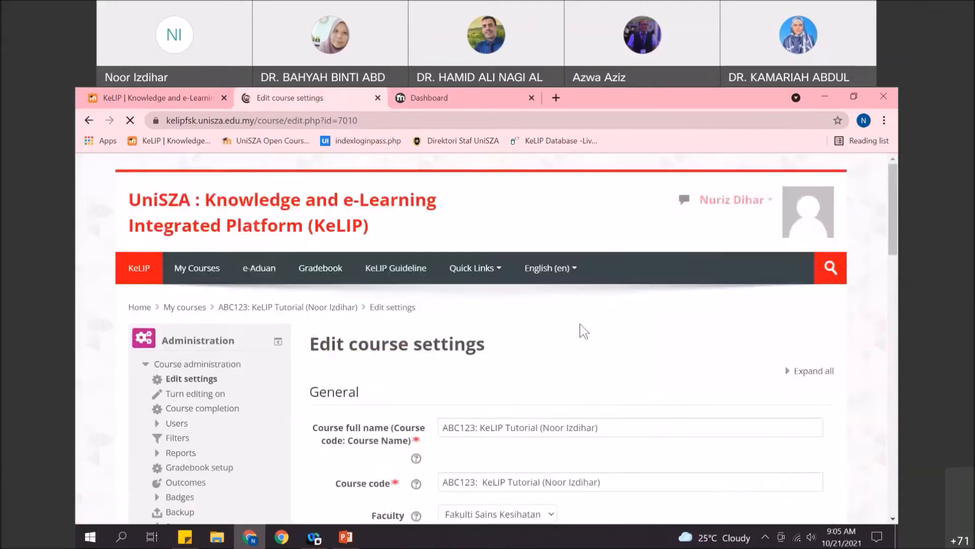
scroll(583, 330, down, 4)
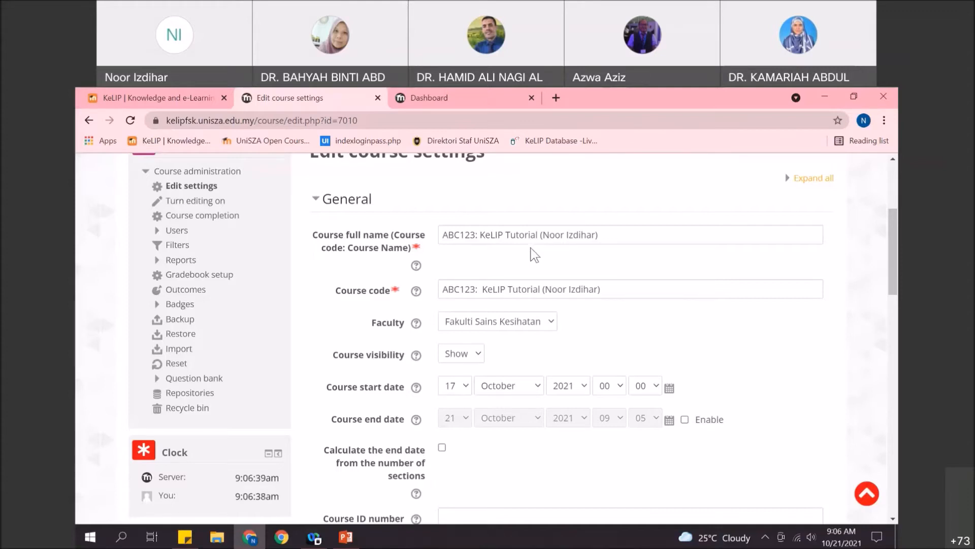
click(530, 325)
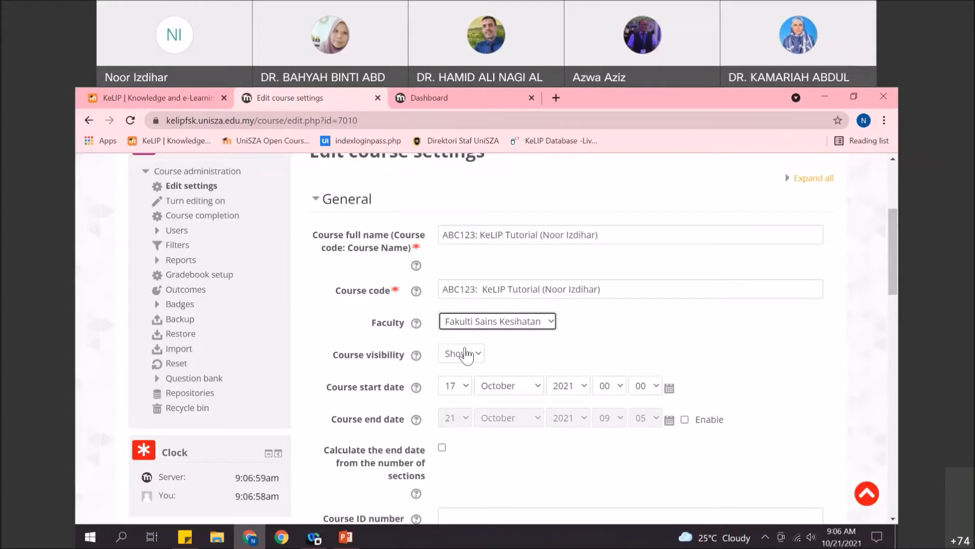
click(475, 347)
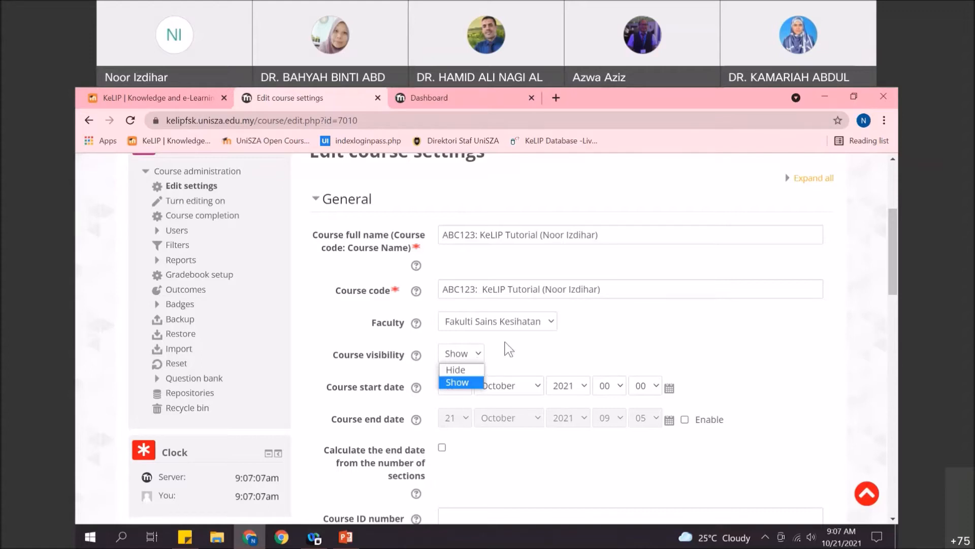
click(505, 350)
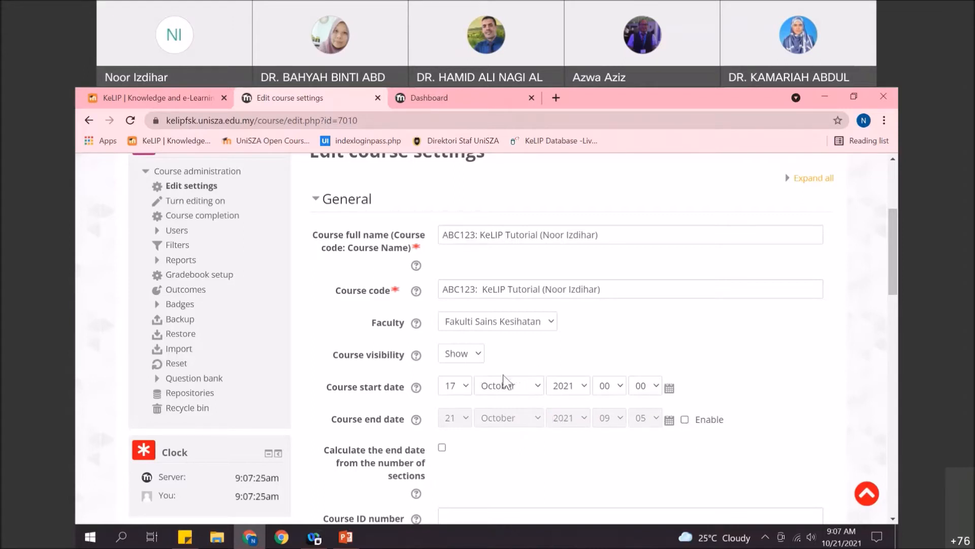
scroll(505, 379, down, 7)
scroll(504, 376, up, 7)
scroll(513, 384, down, 1)
scroll(584, 385, up, 1)
click(465, 354)
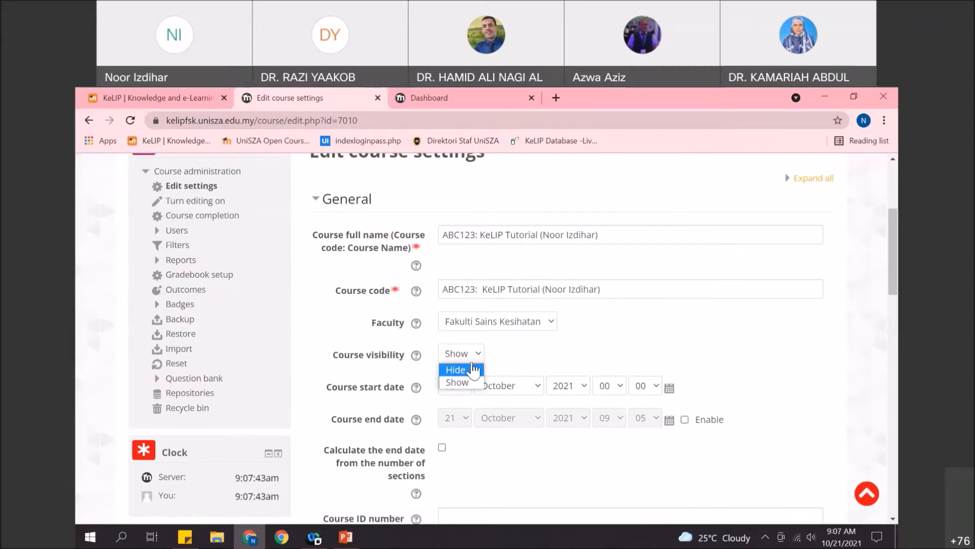
click(477, 382)
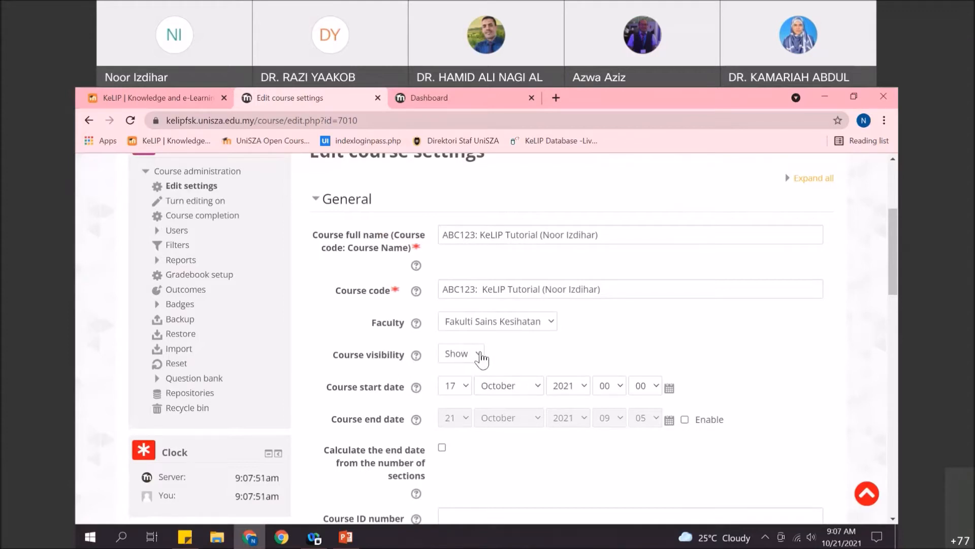
click(476, 365)
click(476, 367)
click(476, 365)
click(481, 358)
click(475, 361)
click(472, 383)
click(555, 328)
click(579, 331)
click(537, 328)
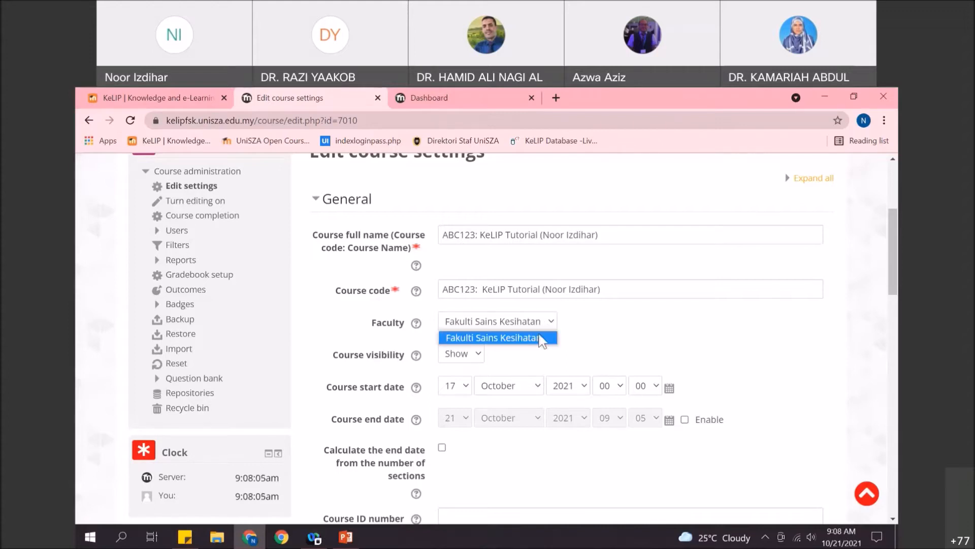
click(582, 337)
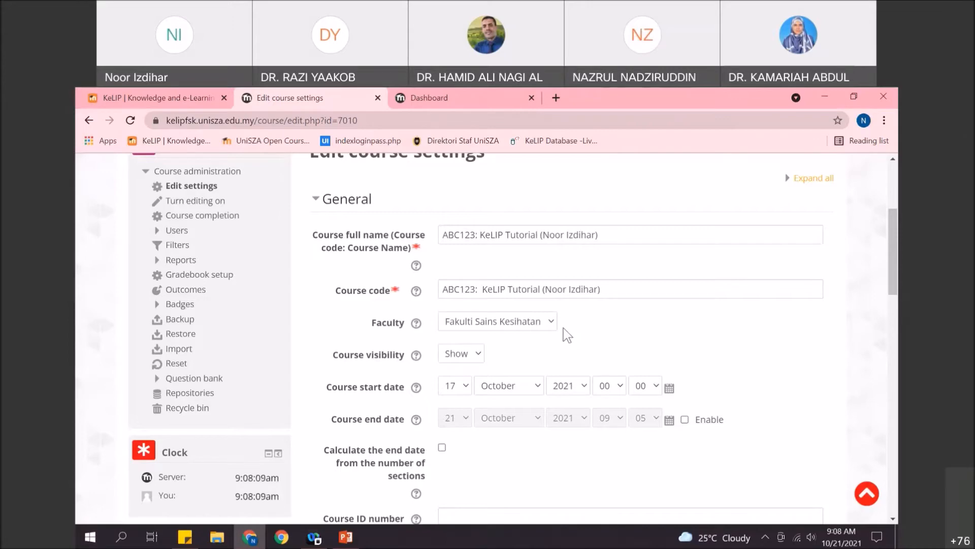
- Scroll through the course settings form and save it with Save and display
scroll(536, 330, down, 1)
scroll(538, 336, up, 1)
scroll(536, 335, down, 2)
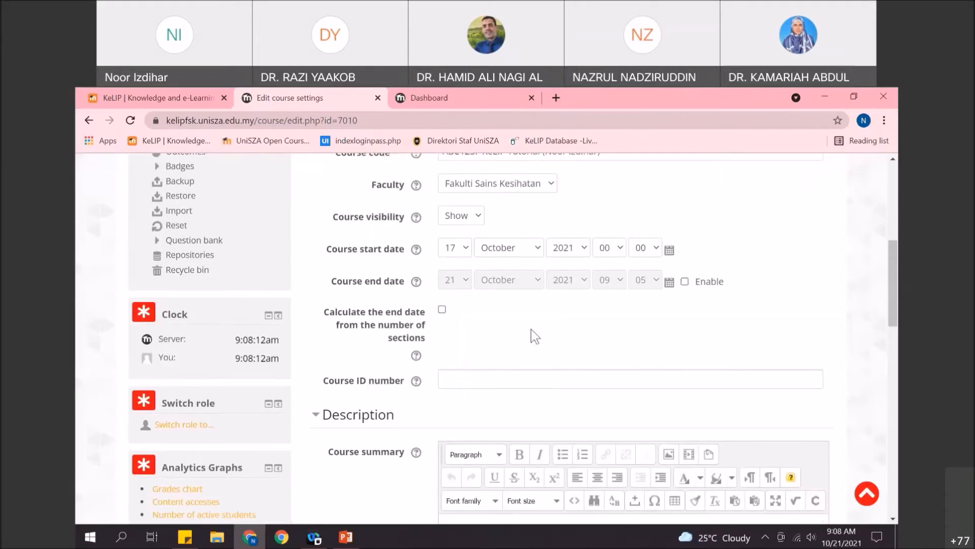
scroll(534, 336, up, 4)
scroll(490, 368, down, 11)
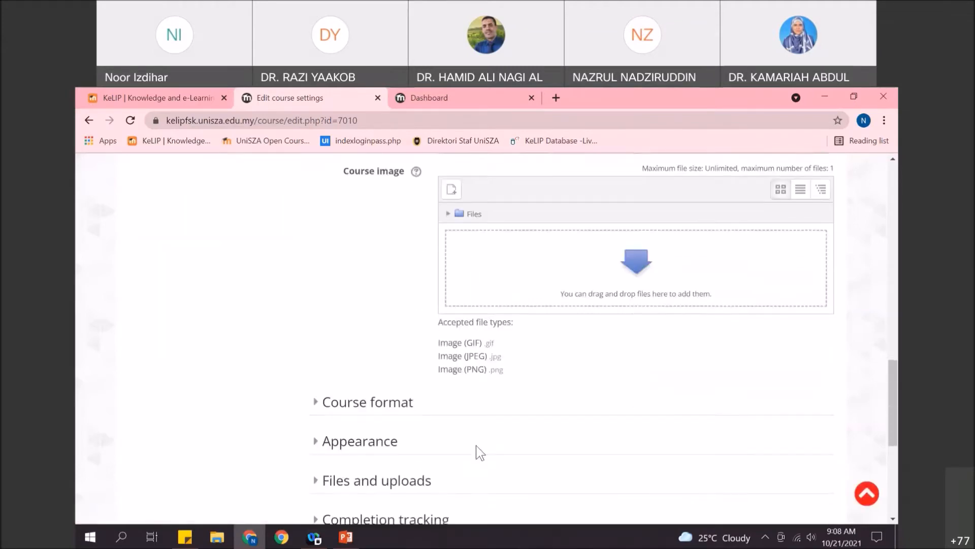
scroll(477, 458, down, 4)
scroll(519, 377, up, 5)
scroll(520, 374, down, 3)
scroll(522, 376, up, 5)
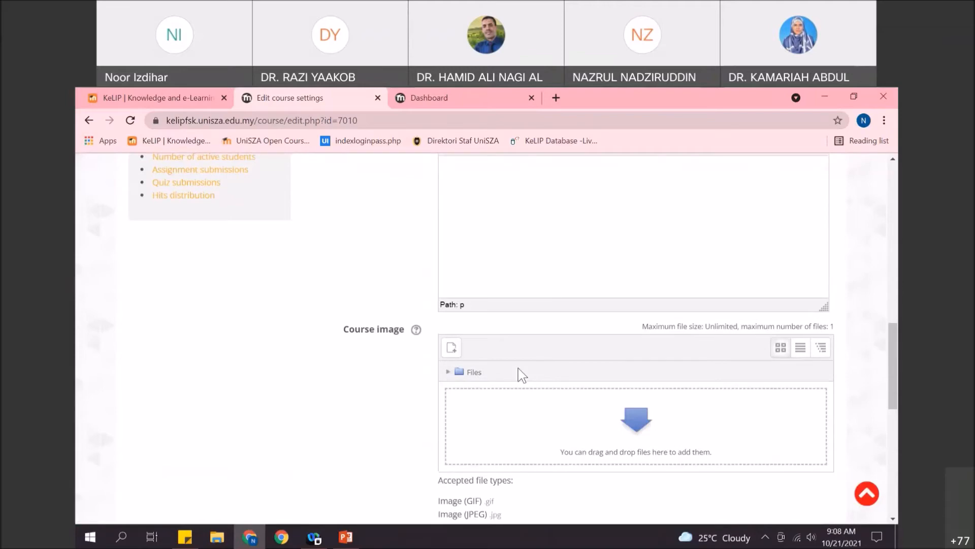
scroll(519, 375, up, 4)
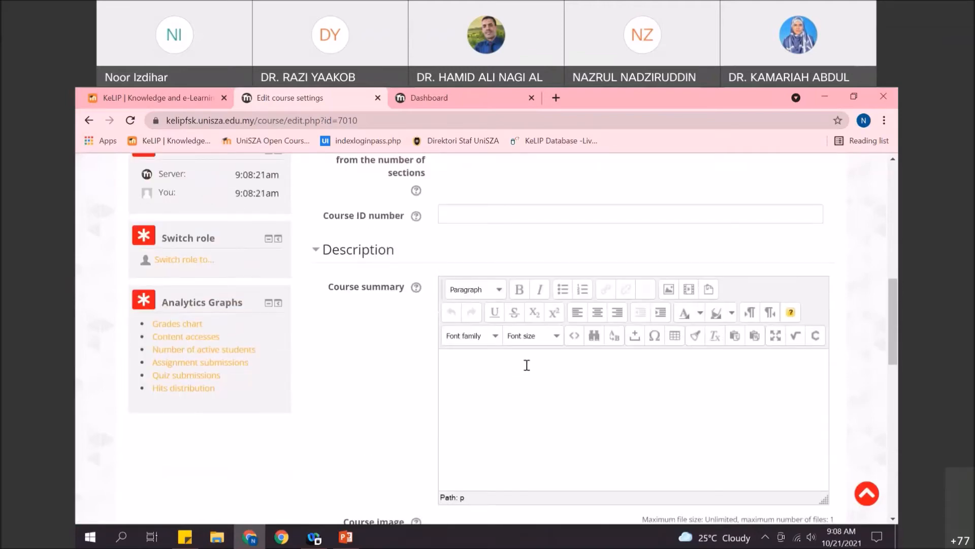
scroll(527, 364, up, 4)
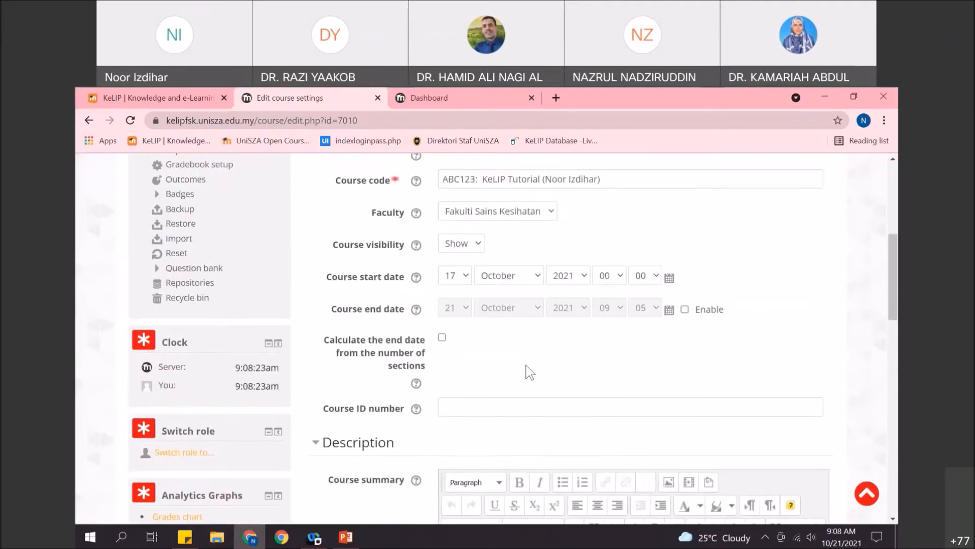
scroll(526, 371, up, 3)
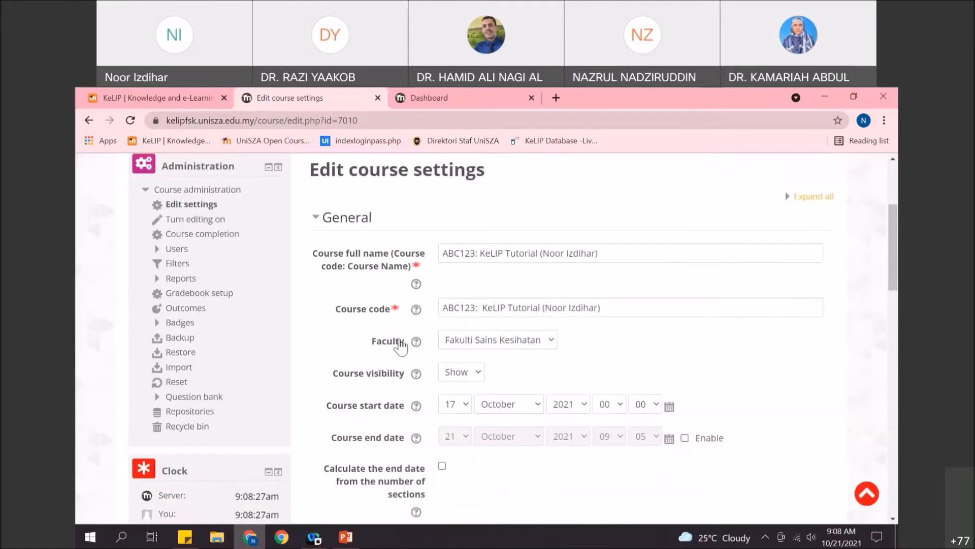
scroll(525, 372, down, 1)
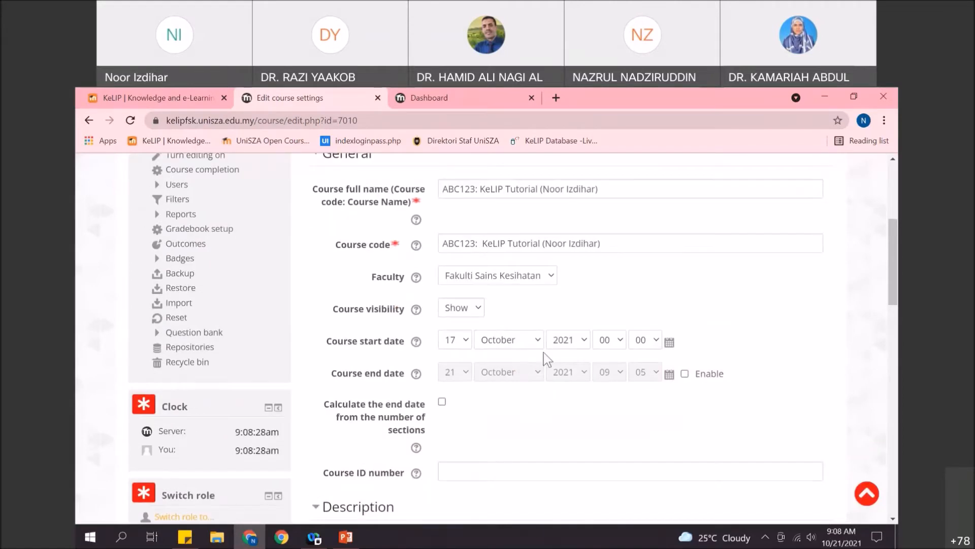
scroll(546, 360, down, 10)
click(497, 407)
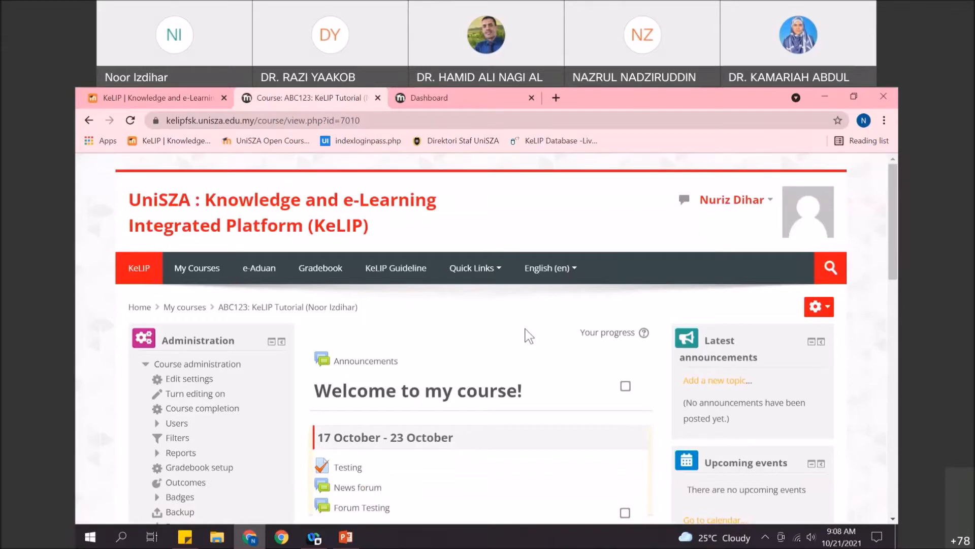
- Scroll down the course page past the 17 October - 23 October week to the Administration block
scroll(529, 336, down, 3)
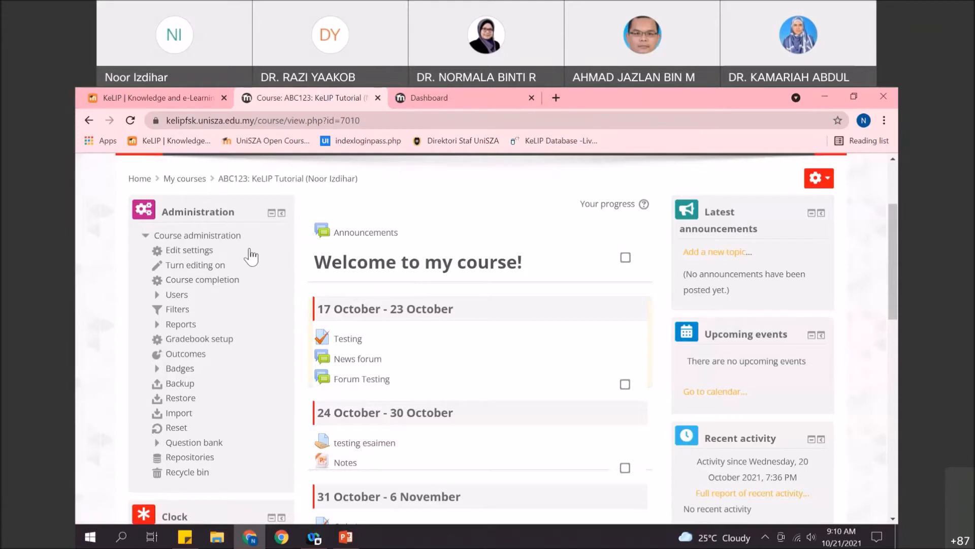
- Open the Self enrolment (Student) method's settings from the course's Enrolment methods
click(177, 295)
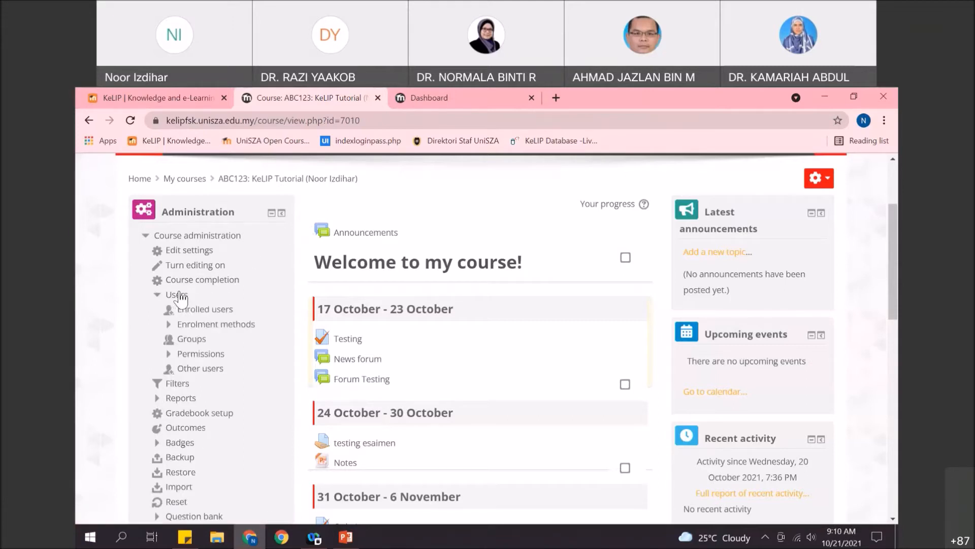
click(225, 326)
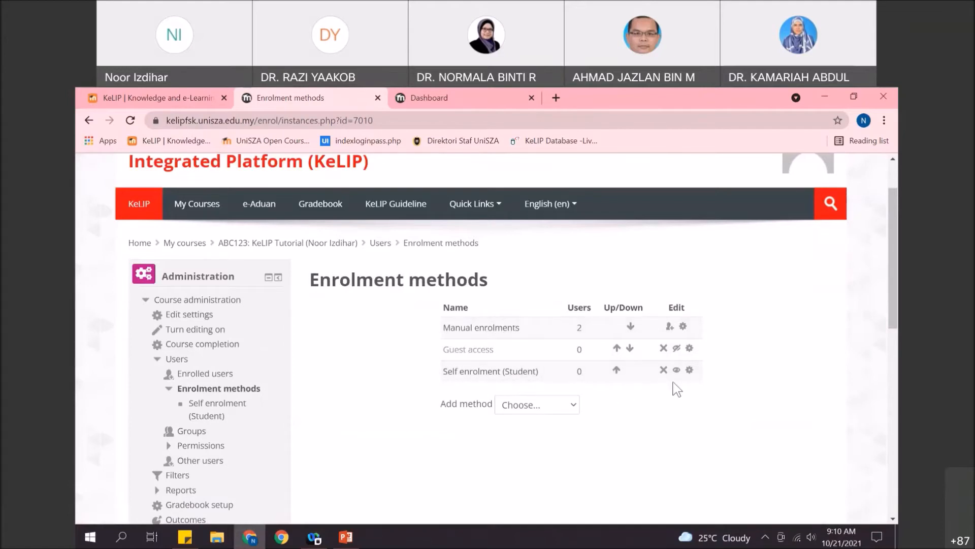
click(692, 371)
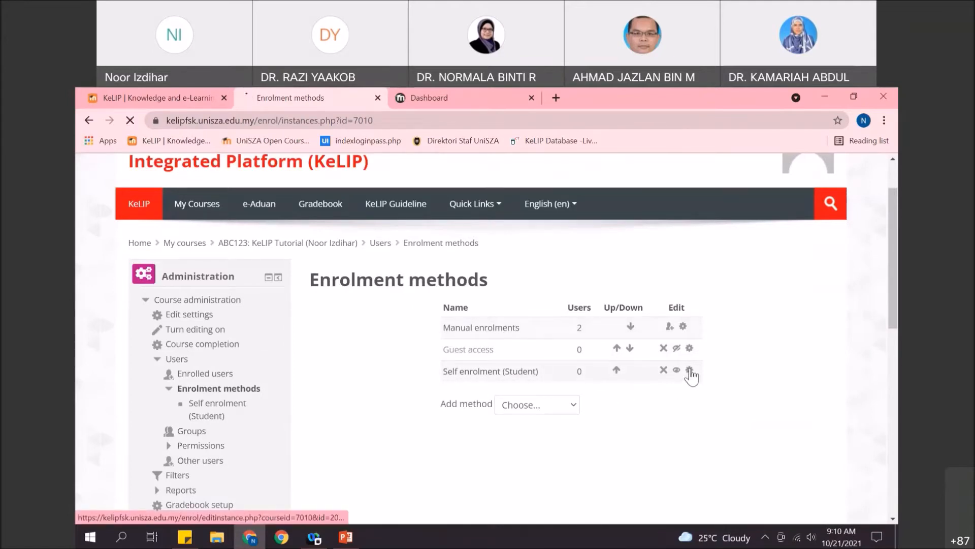
scroll(464, 335, down, 4)
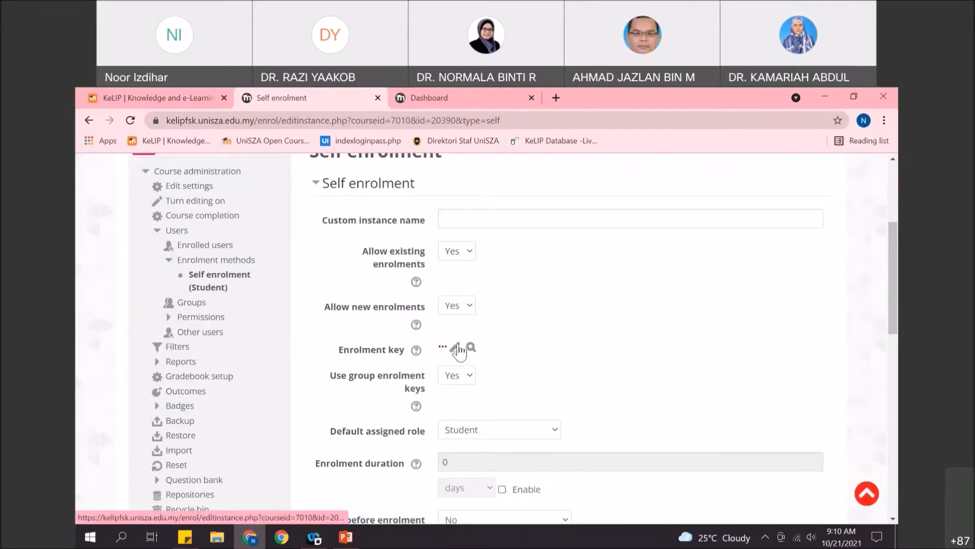
- Delete the existing enrolment key, leaving it empty, and save the changes
click(472, 349)
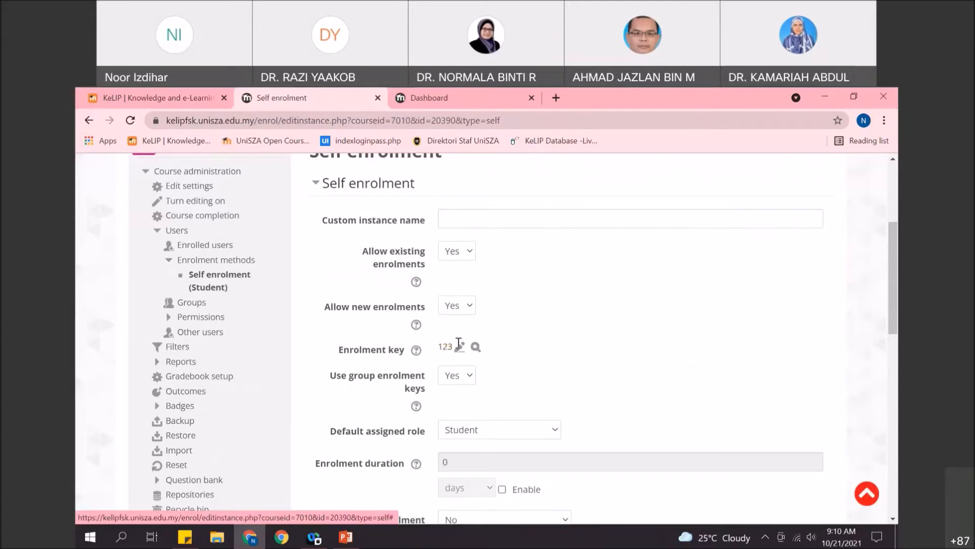
click(461, 347)
key(BackSpace)
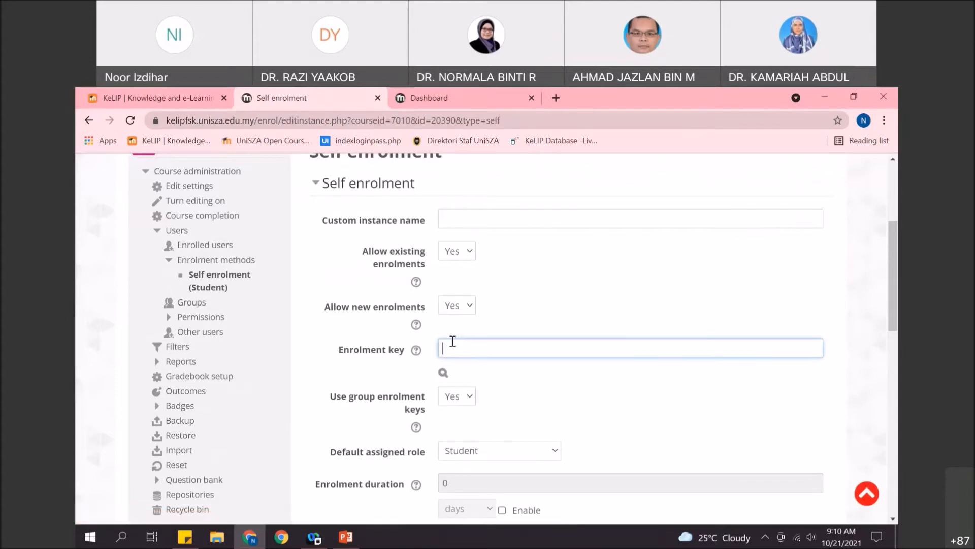
click(441, 365)
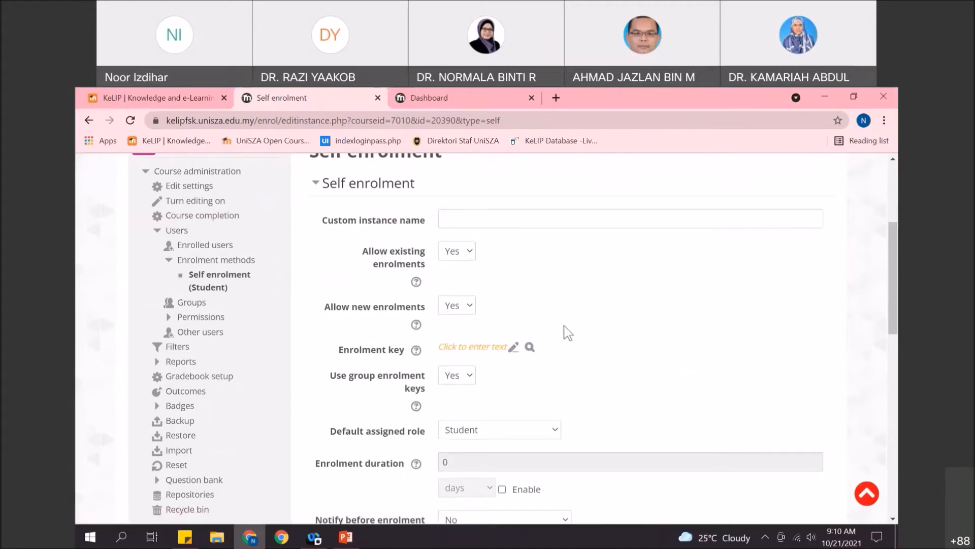
scroll(386, 371, down, 12)
scroll(386, 372, up, 12)
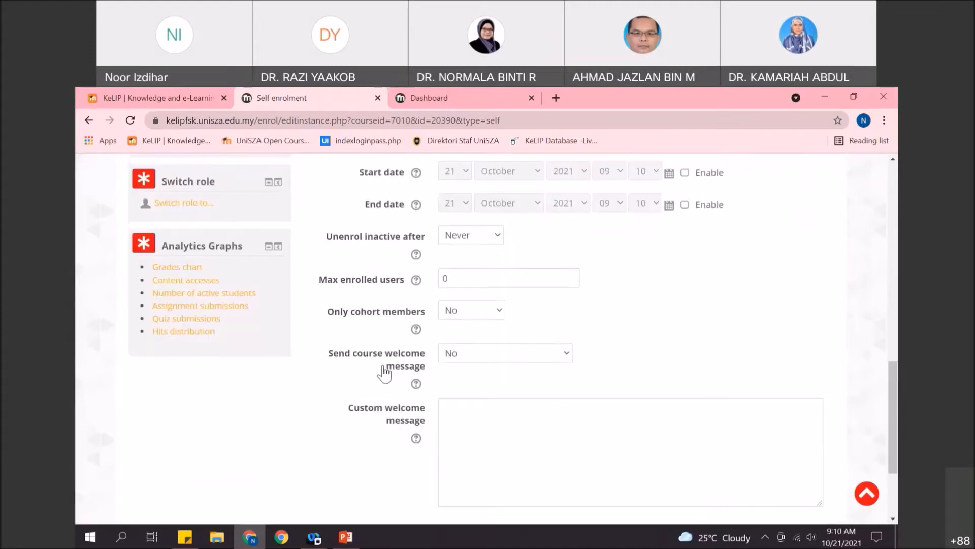
scroll(386, 371, down, 12)
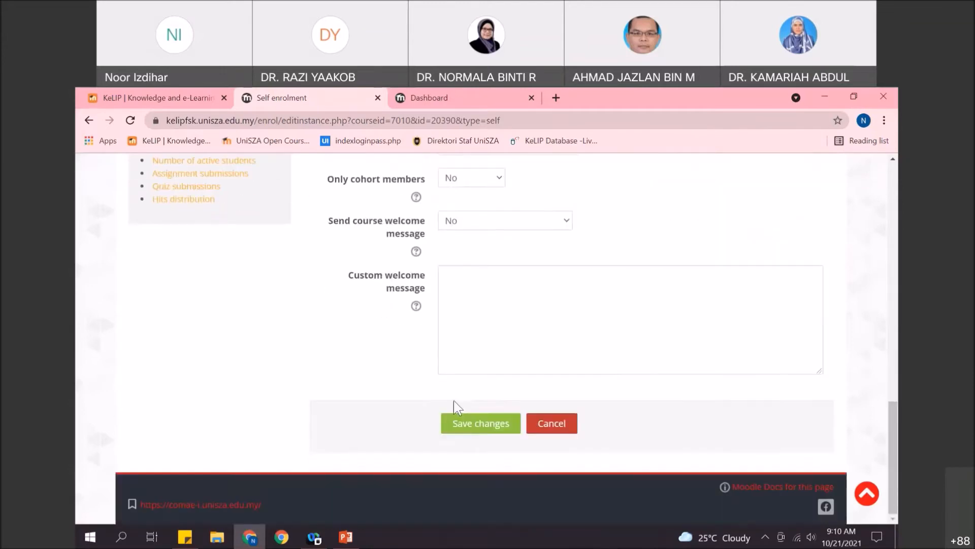
click(470, 423)
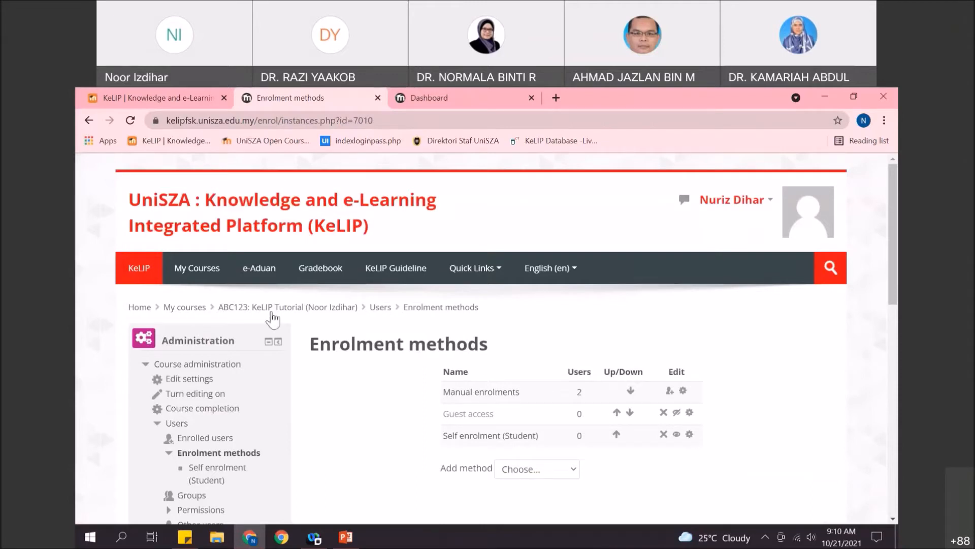
- Reopen the Self enrolment (Student) settings and review the form with its empty key
scroll(457, 399, down, 1)
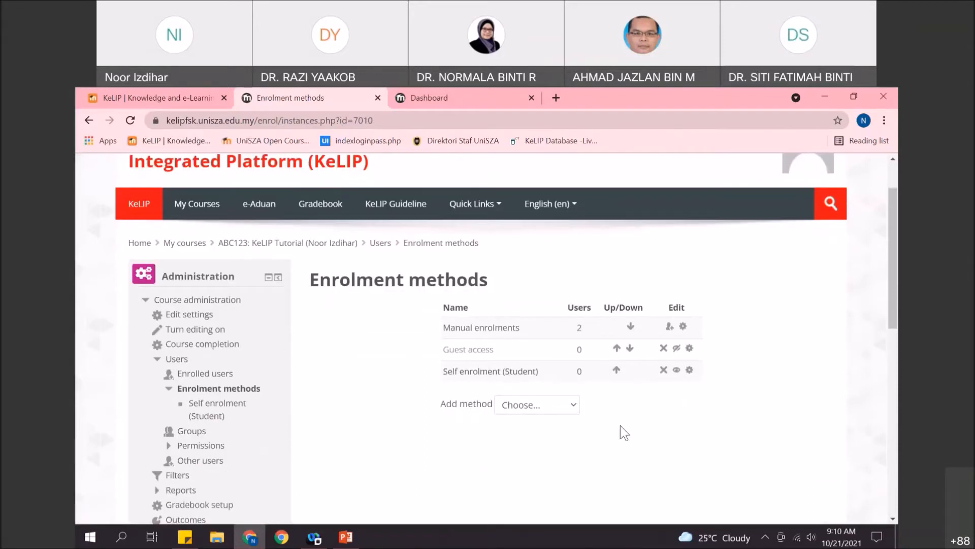
click(691, 372)
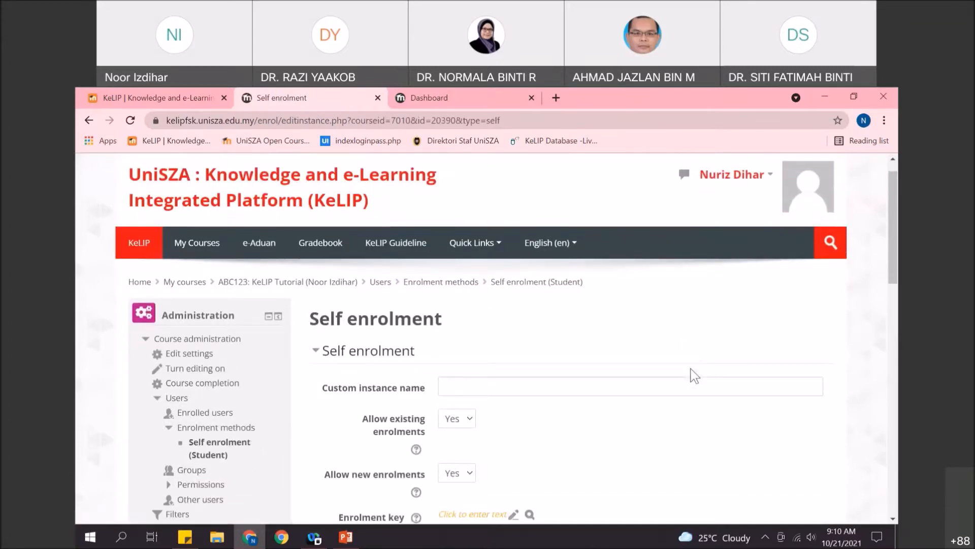
scroll(692, 375, down, 2)
scroll(681, 380, up, 3)
scroll(681, 380, down, 2)
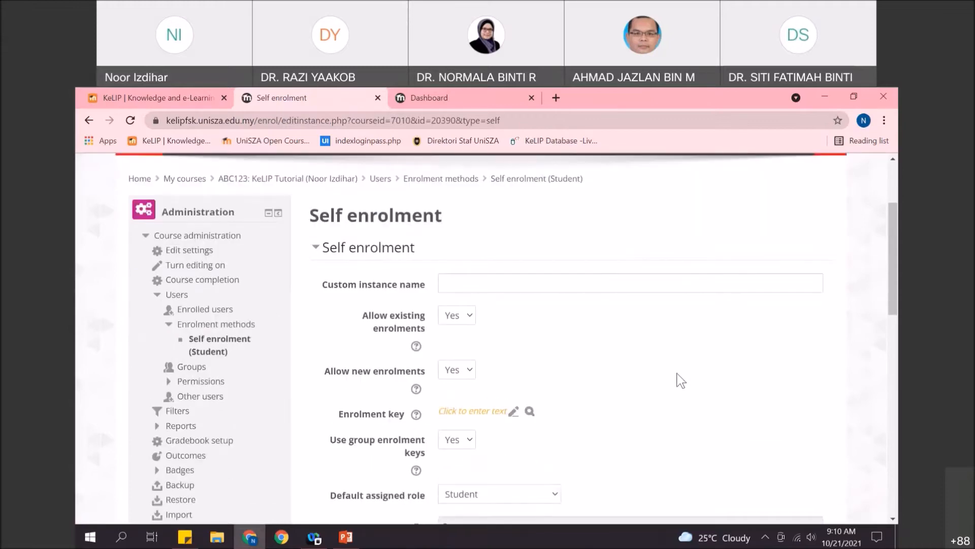
scroll(651, 371, down, 1)
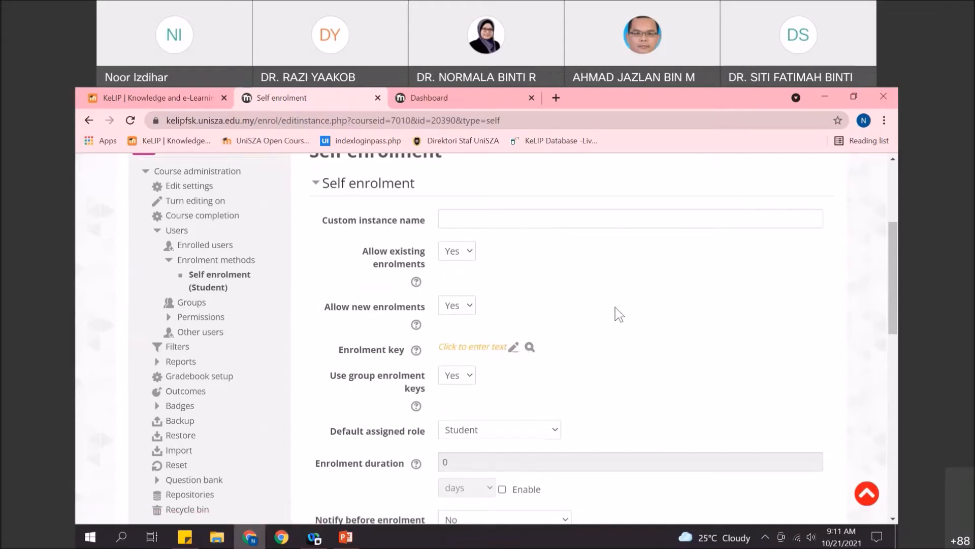
scroll(615, 307, up, 1)
scroll(615, 307, down, 1)
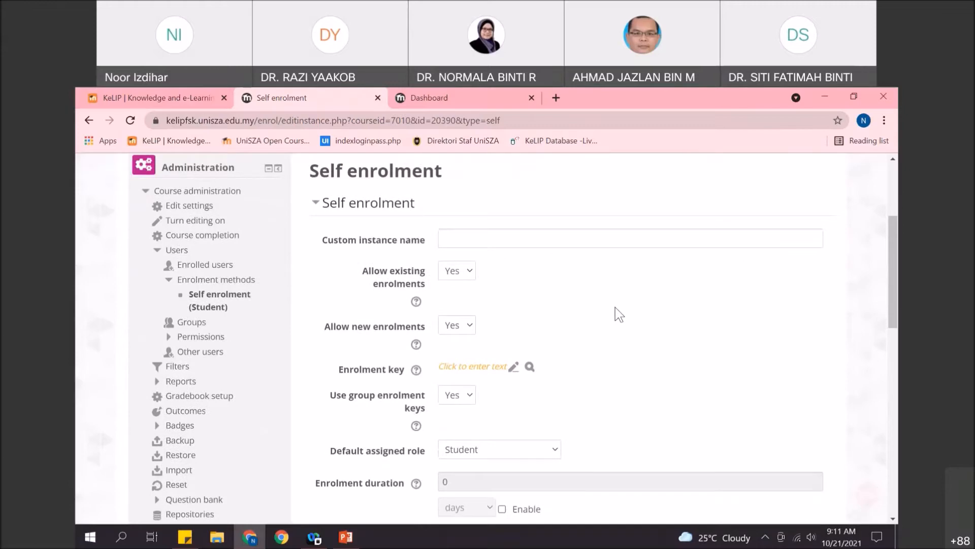
scroll(615, 307, up, 1)
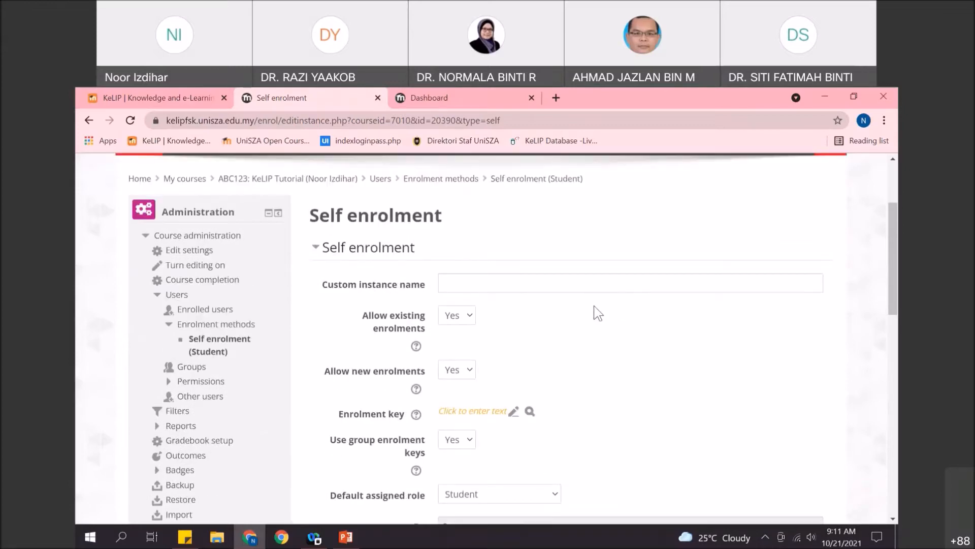
scroll(576, 325, down, 1)
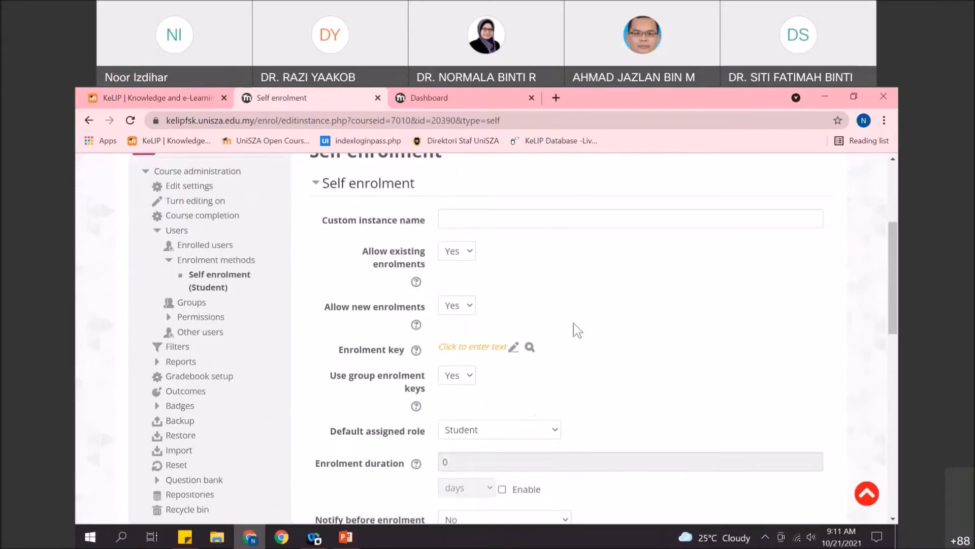
scroll(584, 324, up, 1)
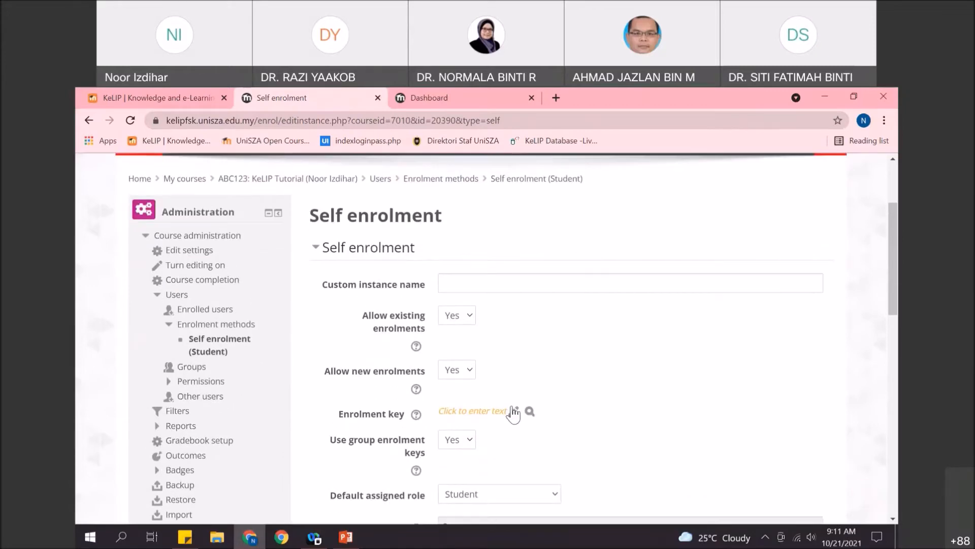
scroll(511, 419, down, 1)
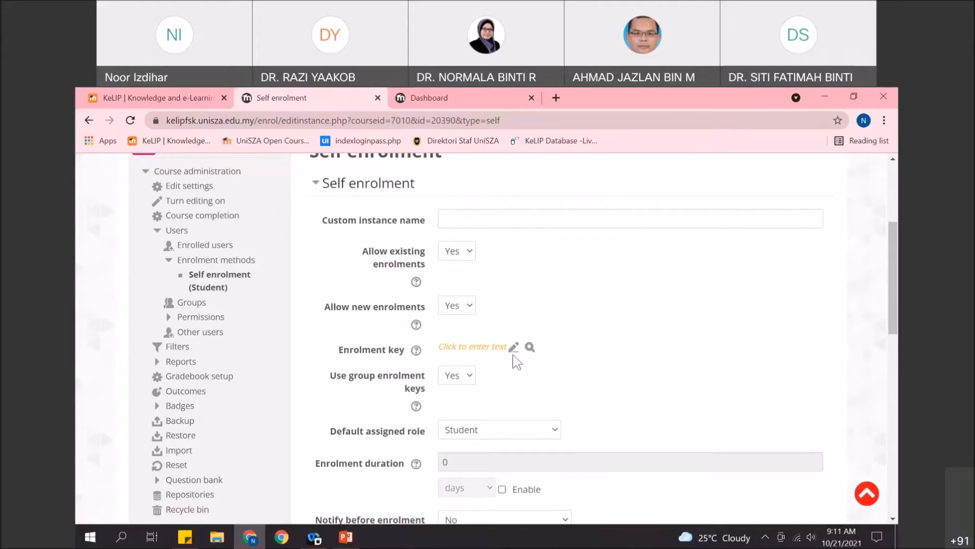
scroll(517, 361, up, 3)
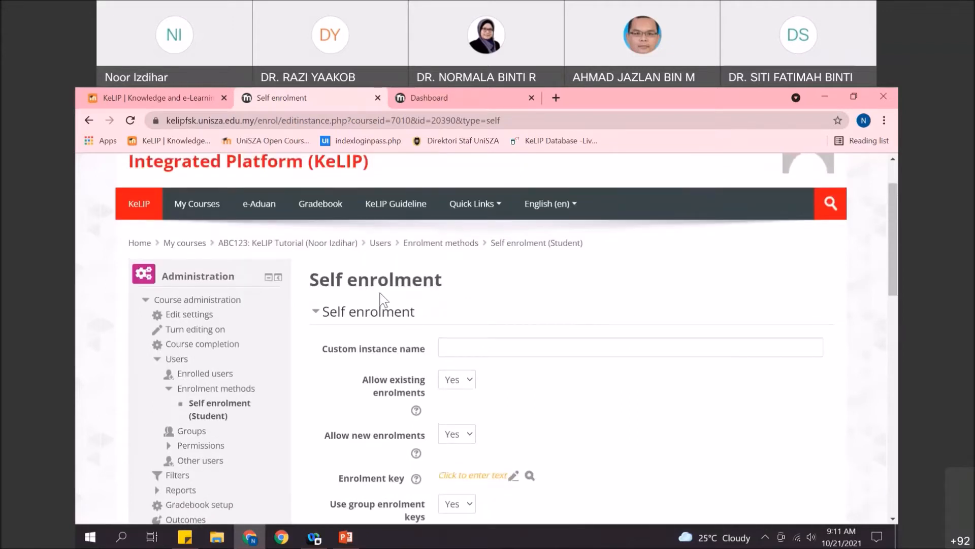
scroll(382, 300, down, 1)
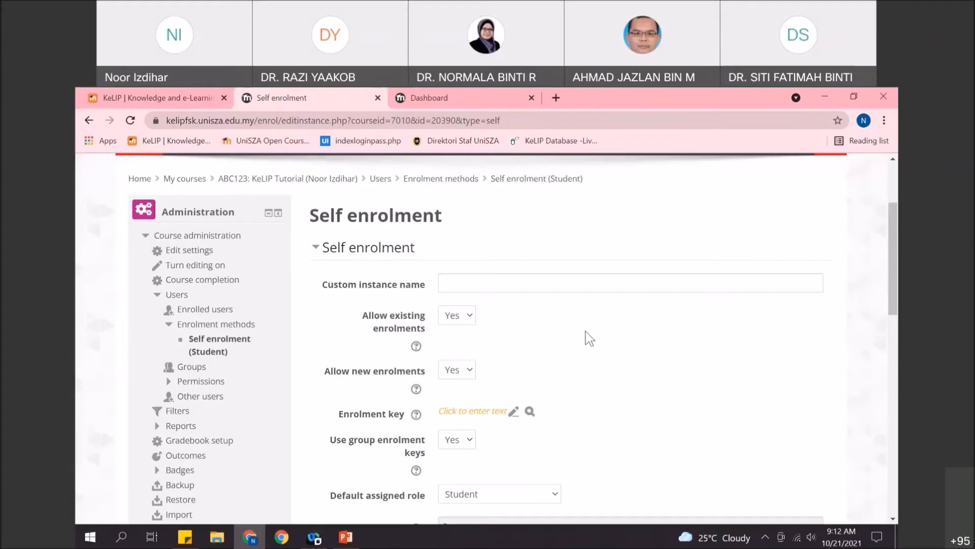
scroll(593, 321, down, 1)
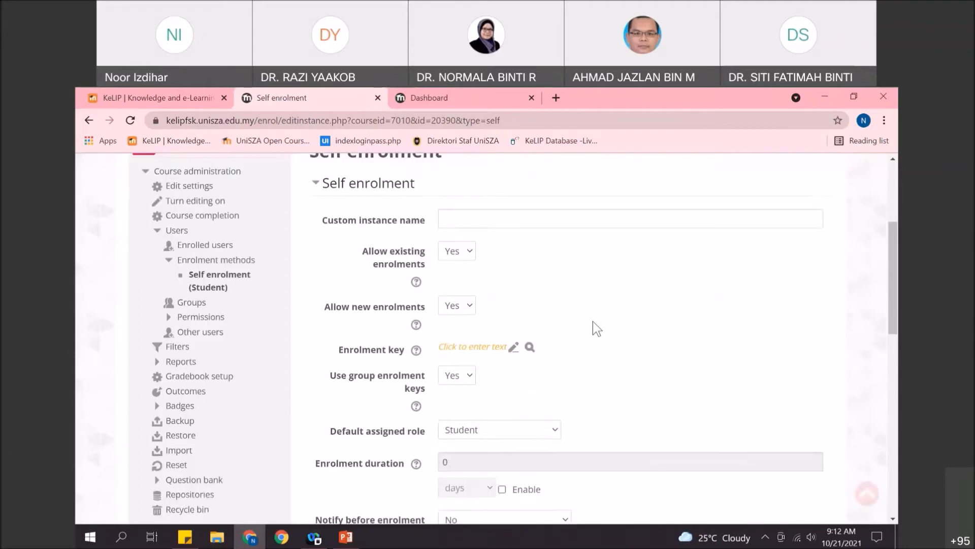
scroll(545, 409, up, 1)
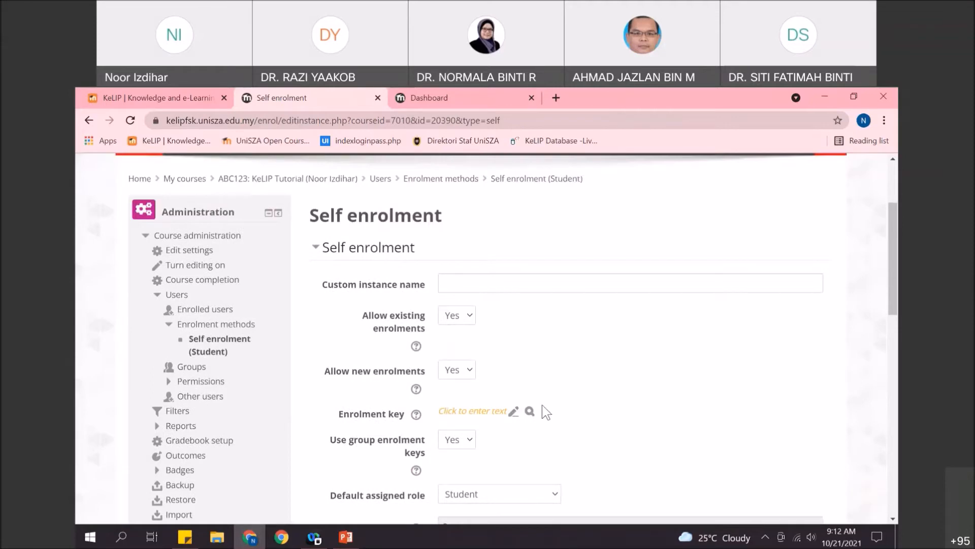
- Enter a new three-character enrolment key and reveal it to verify the entry
click(515, 411)
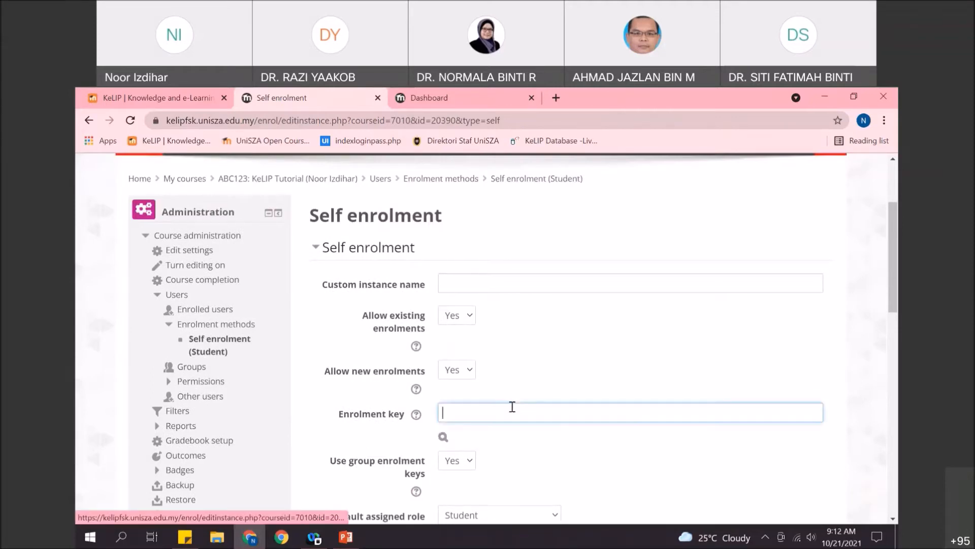
scroll(508, 408, down, 1)
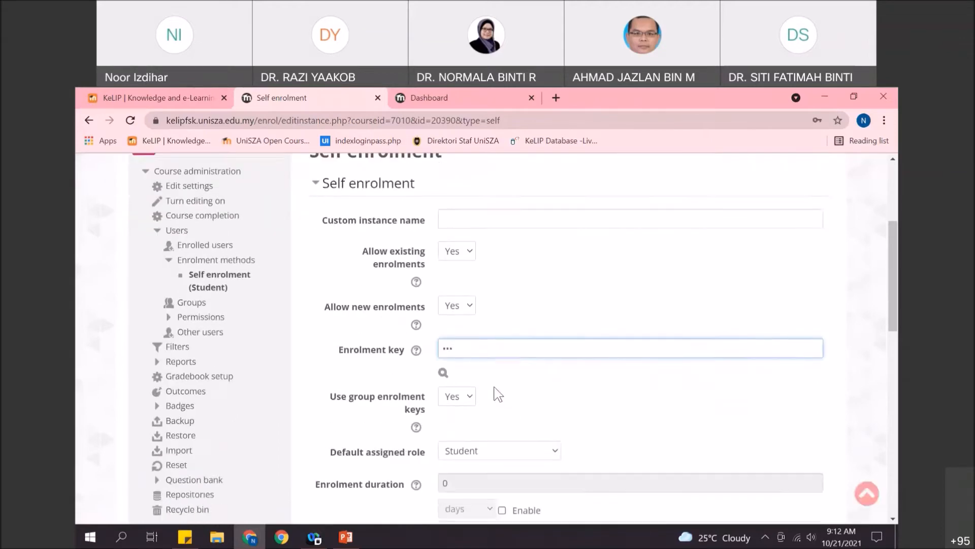
click(449, 374)
click(449, 375)
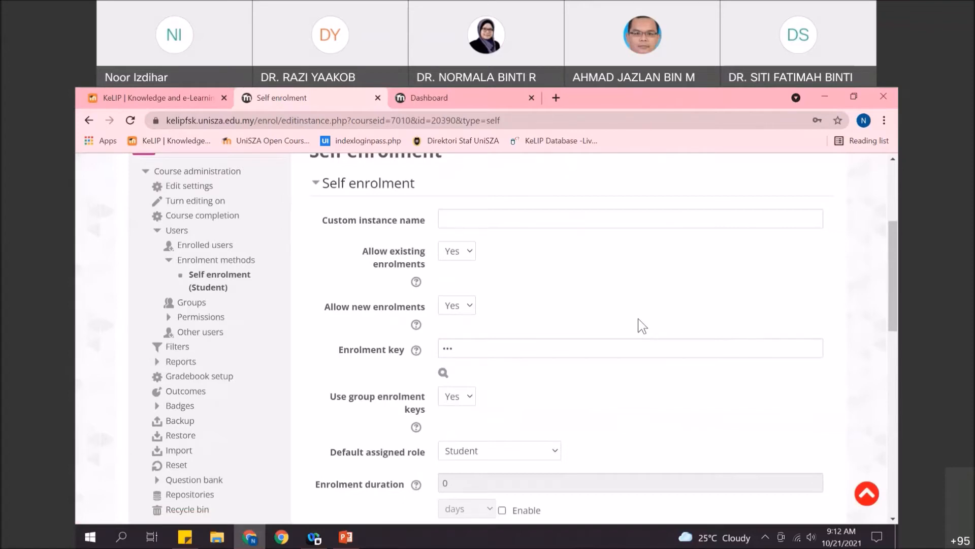
click(443, 373)
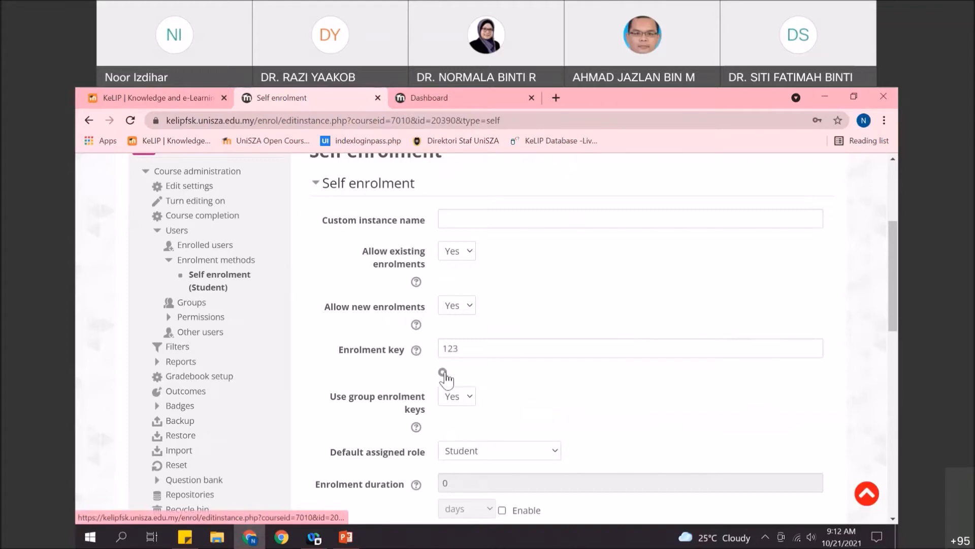
click(567, 314)
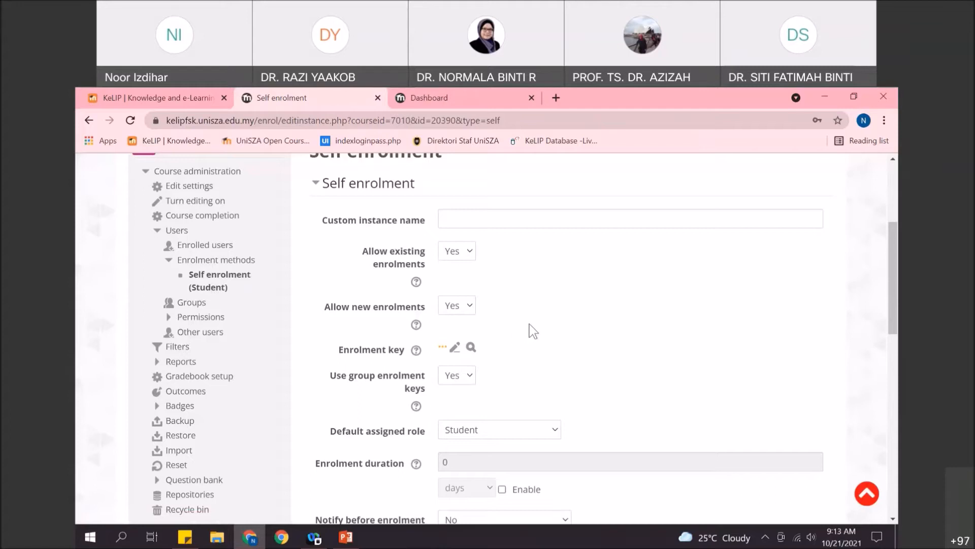
- Scroll the kelip.unisza.edu.my portal page to the faculty tiles such as FUHA, FIK and FSK
scroll(548, 325, down, 3)
scroll(548, 325, up, 3)
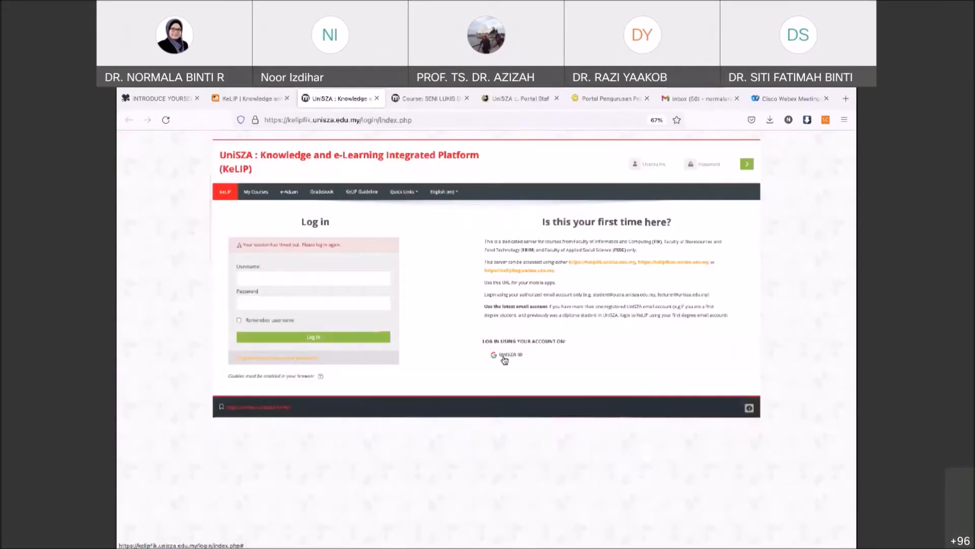
- Sign in to the faculty KeLIP site with the university Google account and open My courses
click(506, 355)
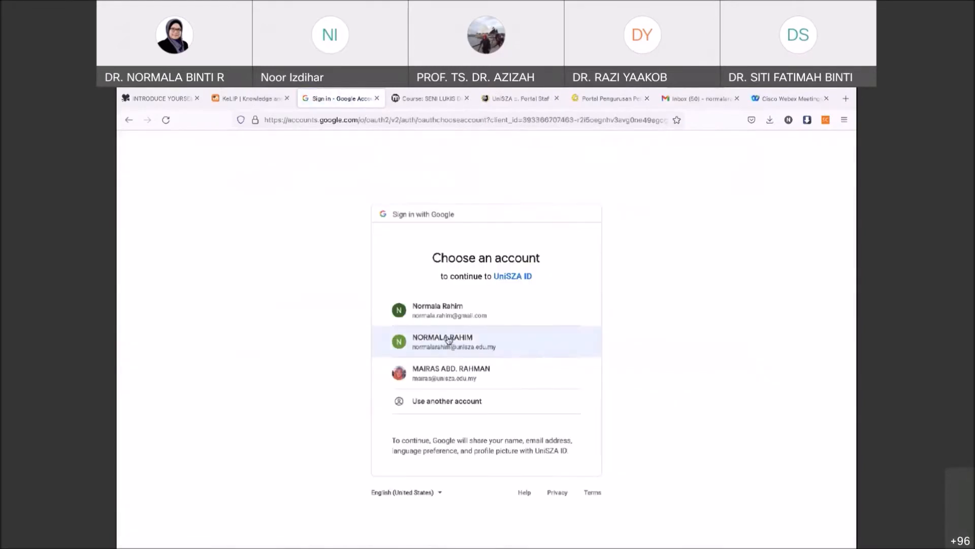
click(448, 341)
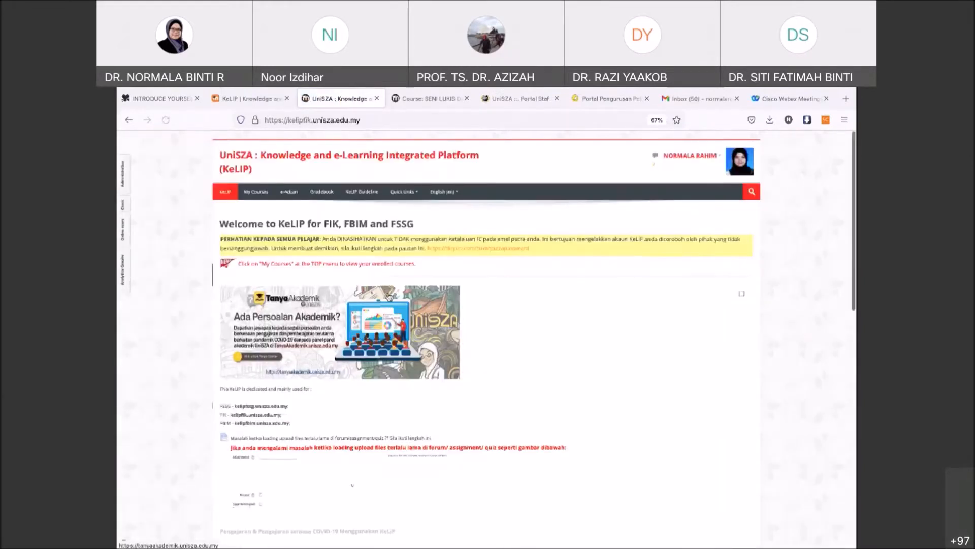
click(256, 192)
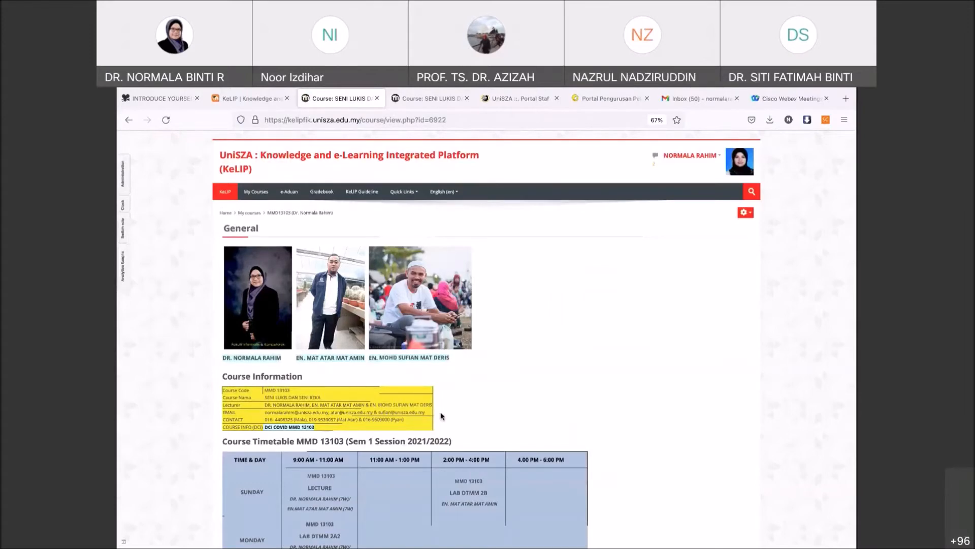
- Browse the MMD 13103 Seni Lukis dan Seni Reka course page and open its administration gear menu
scroll(441, 416, down, 2)
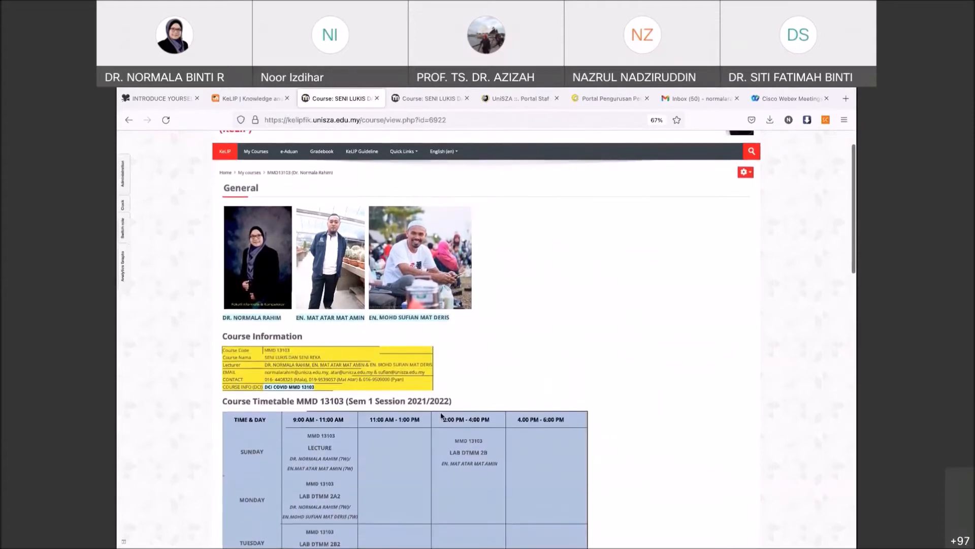
scroll(441, 414, down, 3)
scroll(441, 416, up, 2)
scroll(441, 417, down, 1)
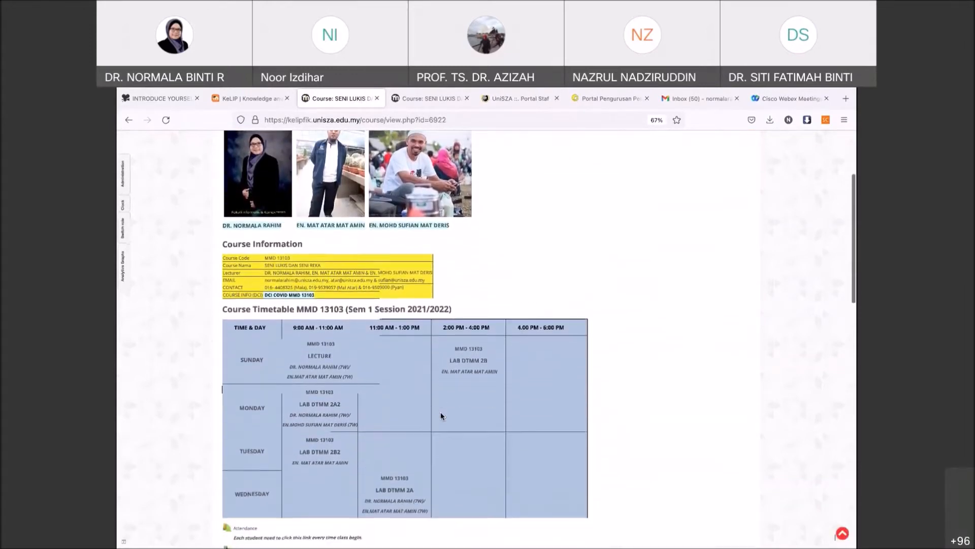
scroll(440, 415, down, 2)
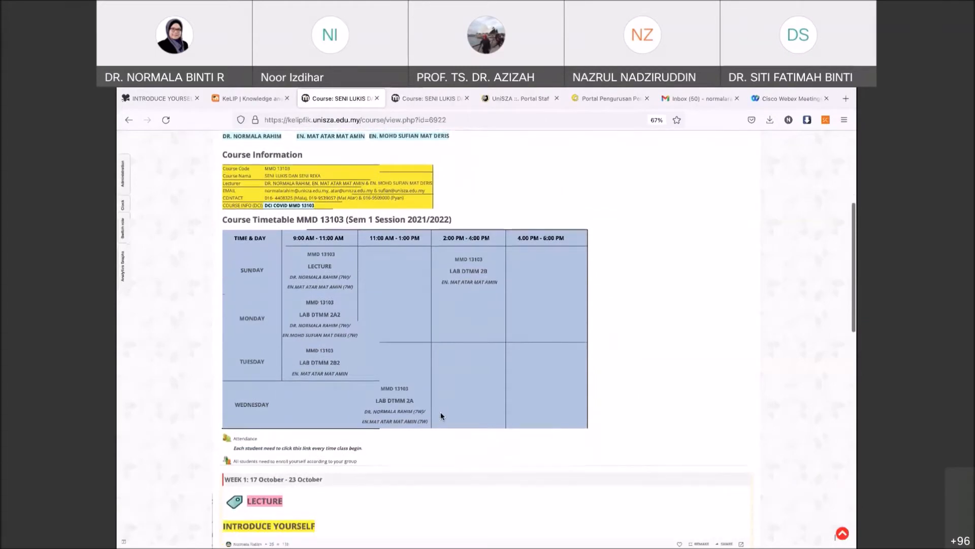
scroll(440, 413, down, 1)
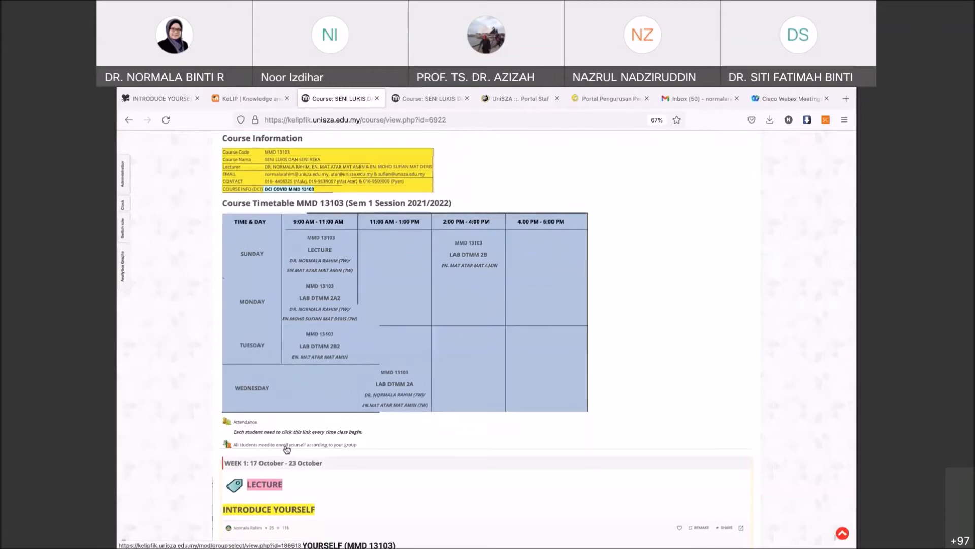
scroll(287, 449, up, 5)
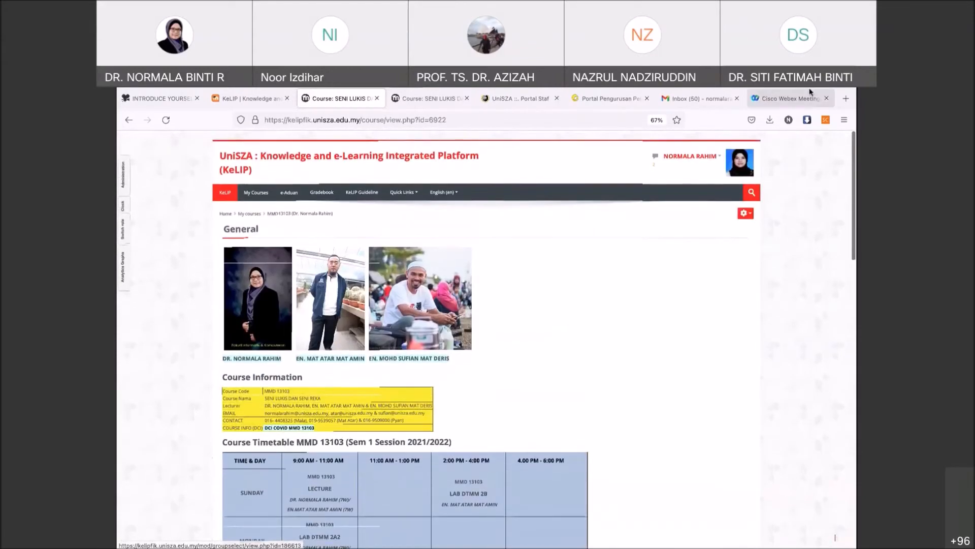
mouse_move(737, 116)
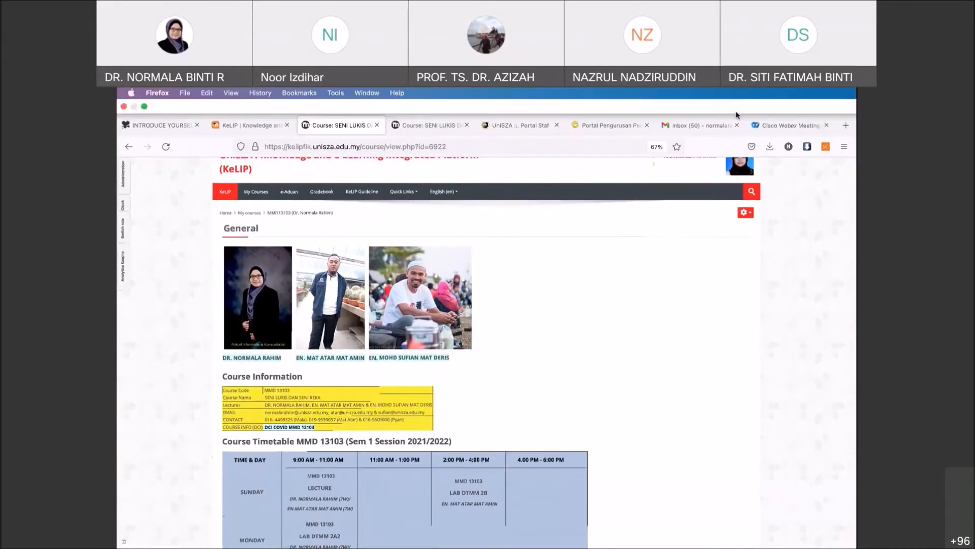
click(744, 212)
click(714, 240)
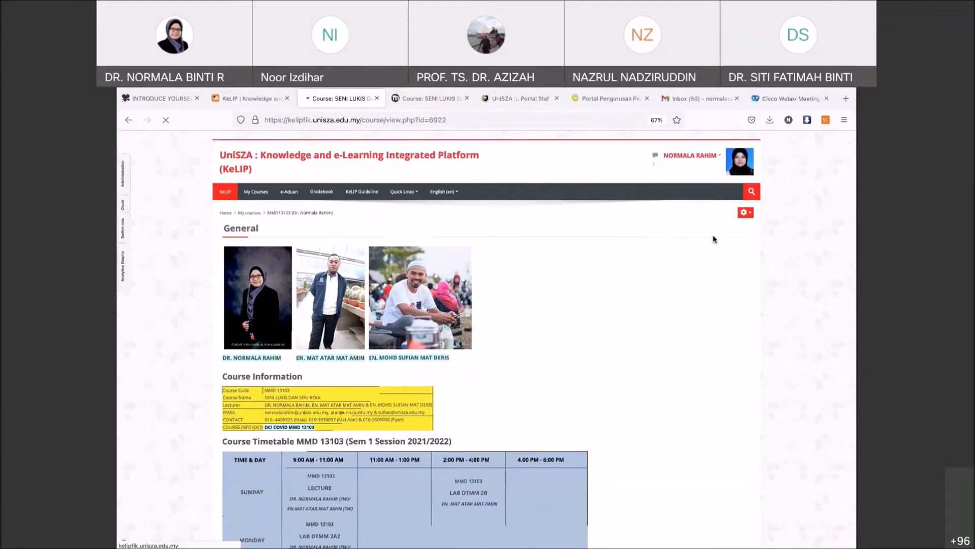
scroll(668, 326, down, 6)
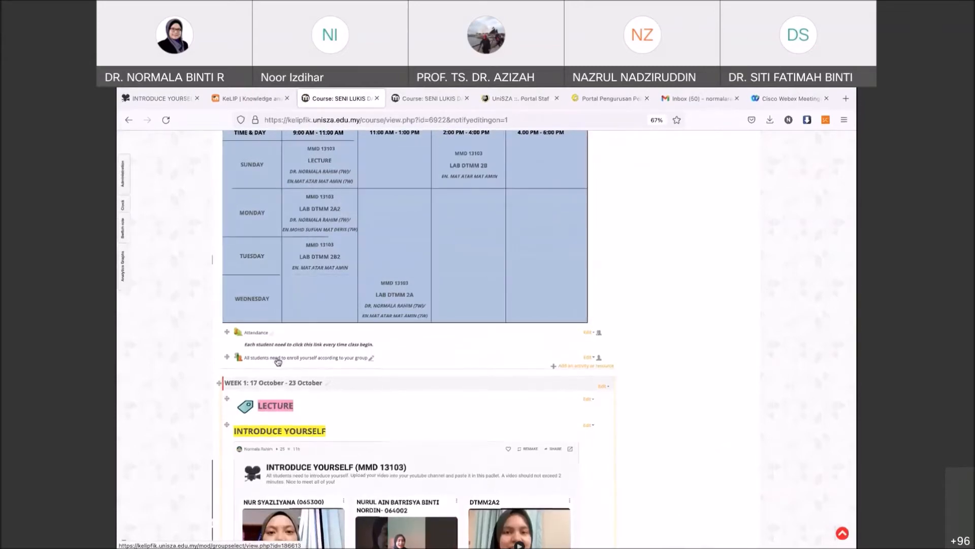
click(572, 367)
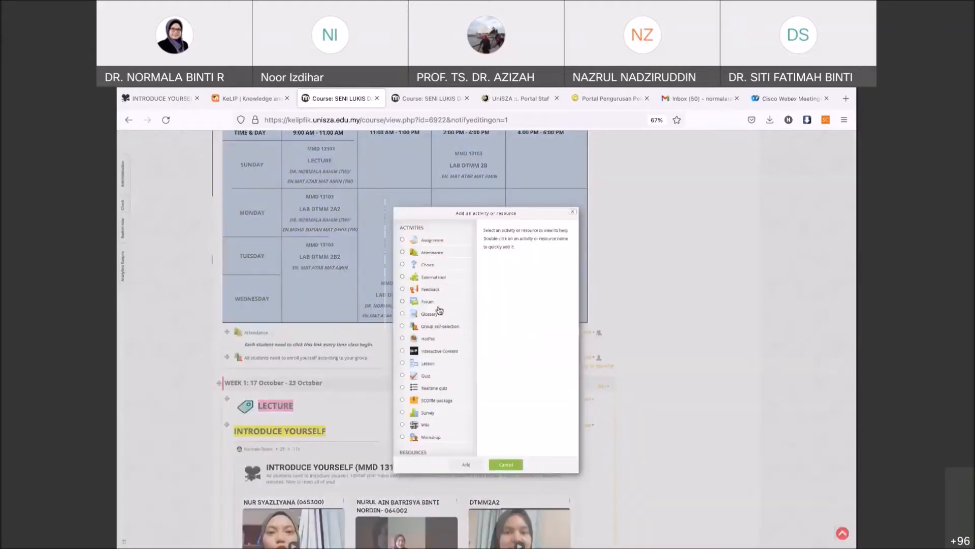
scroll(440, 310, down, 3)
scroll(439, 310, up, 3)
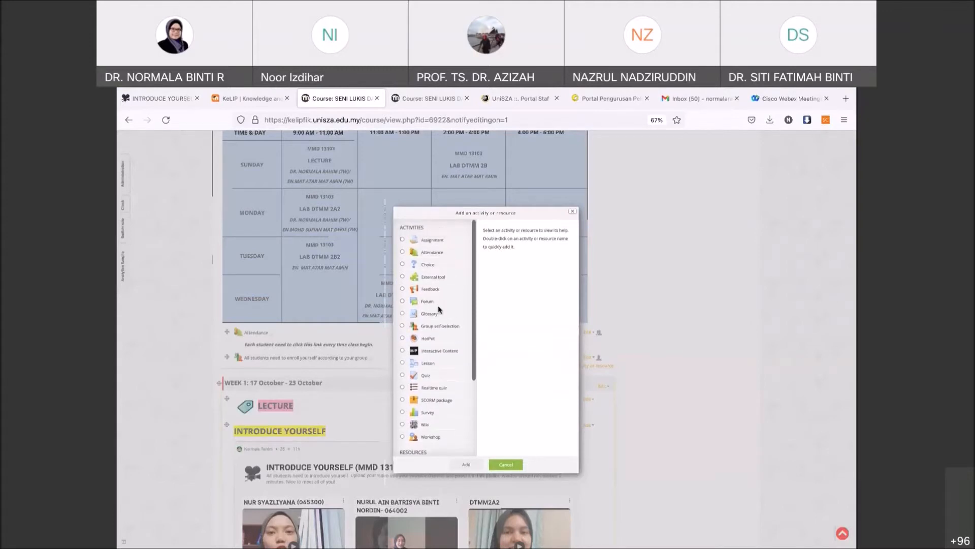
scroll(440, 311, down, 2)
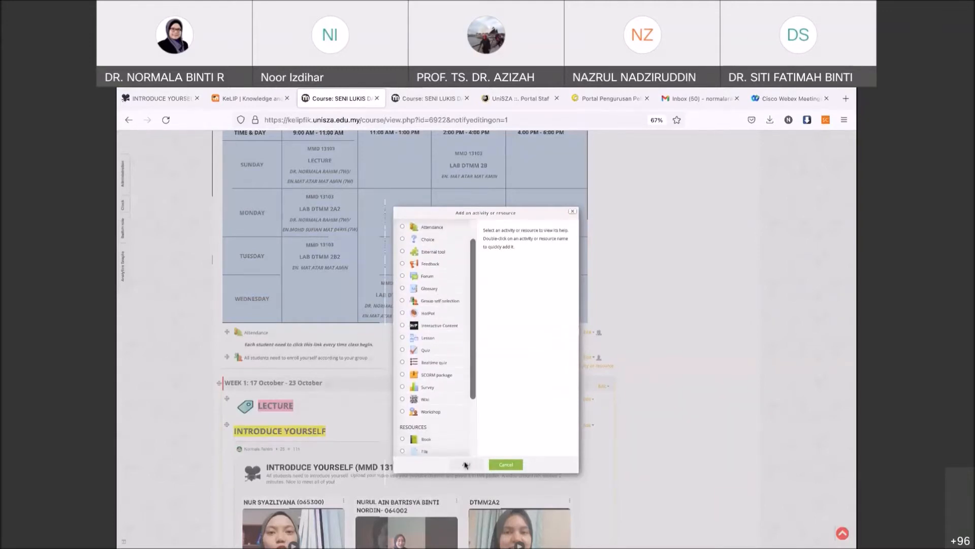
click(506, 464)
scroll(122, 157, up, 2)
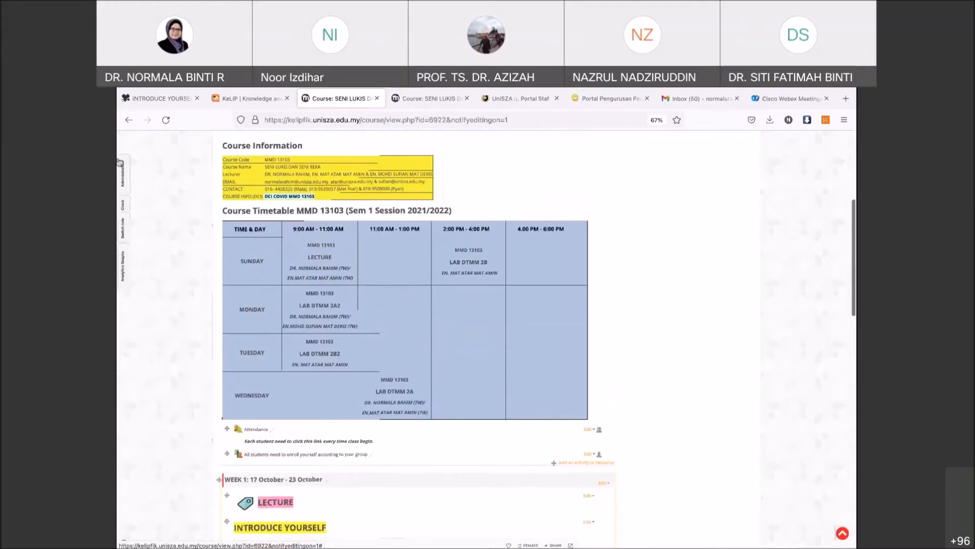
- Open the course Groups page and review members of DTMM 2B2, 2A2, 2B and 2A
click(121, 176)
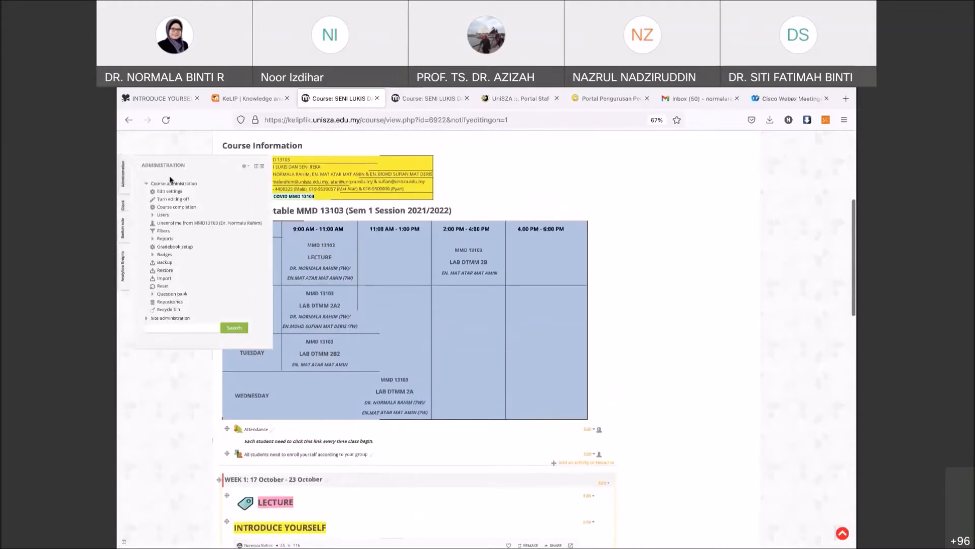
click(162, 215)
click(175, 239)
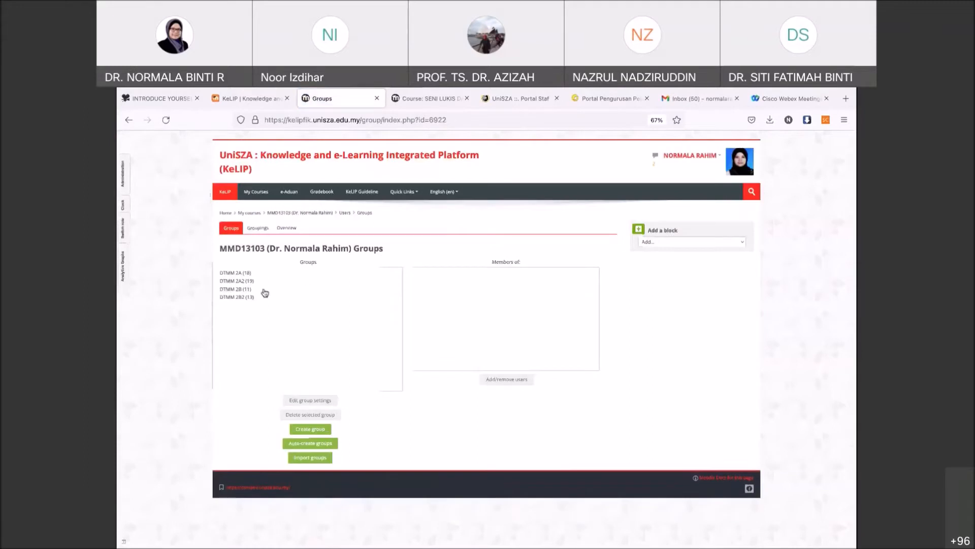
mouse_move(125, 177)
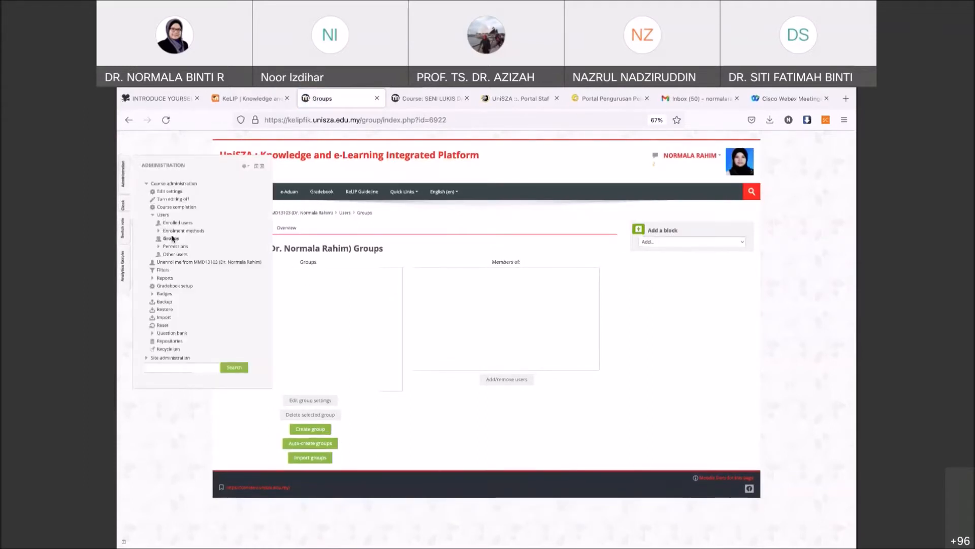
click(315, 297)
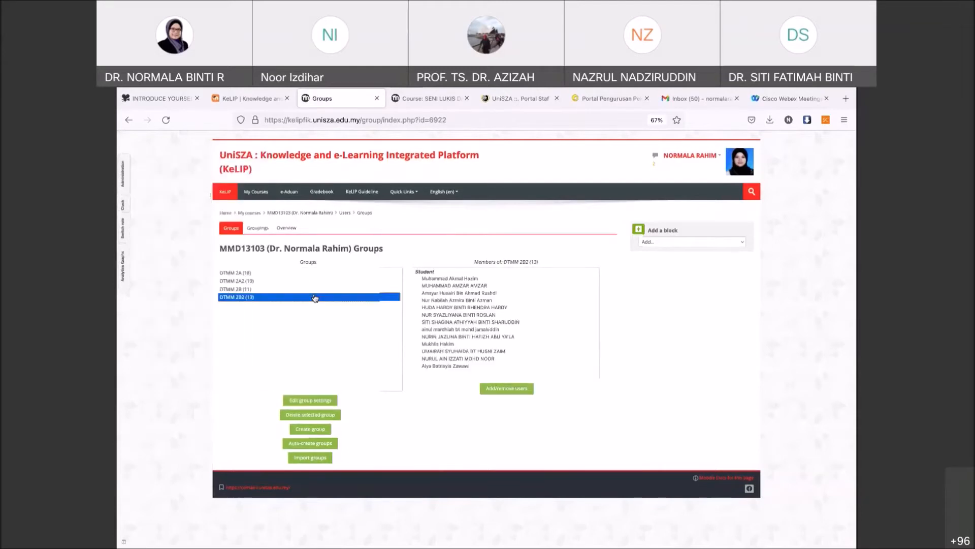
click(289, 283)
click(287, 292)
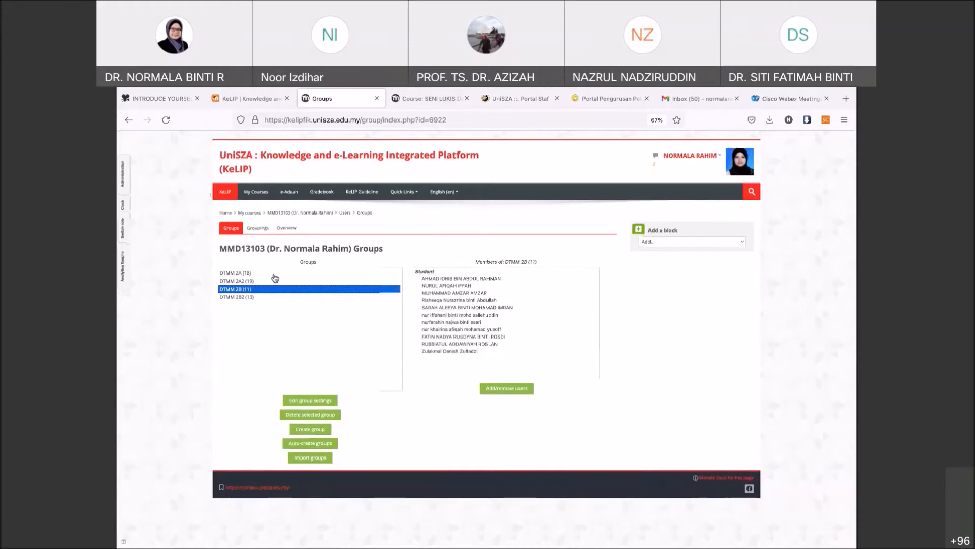
click(273, 274)
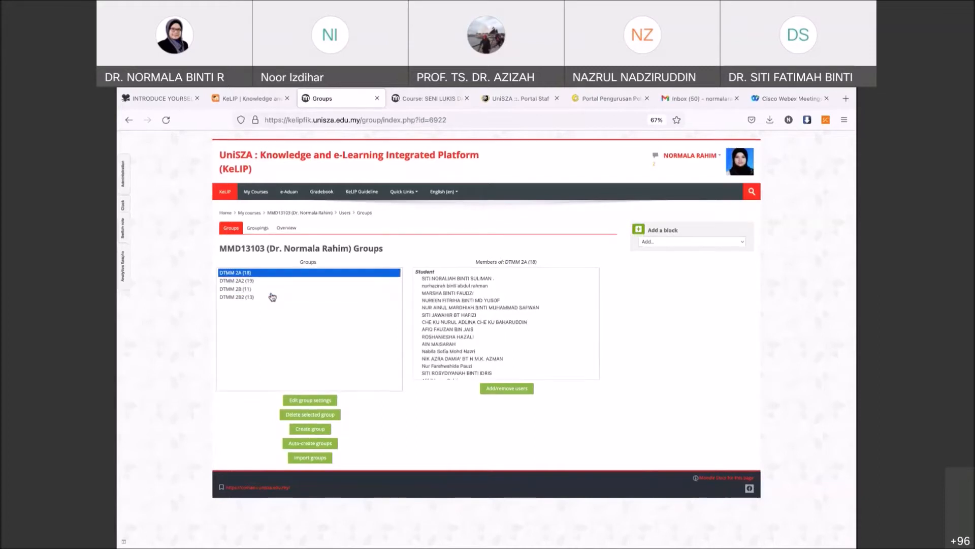
- Create and save a new empty group named DTMM 3A
click(314, 430)
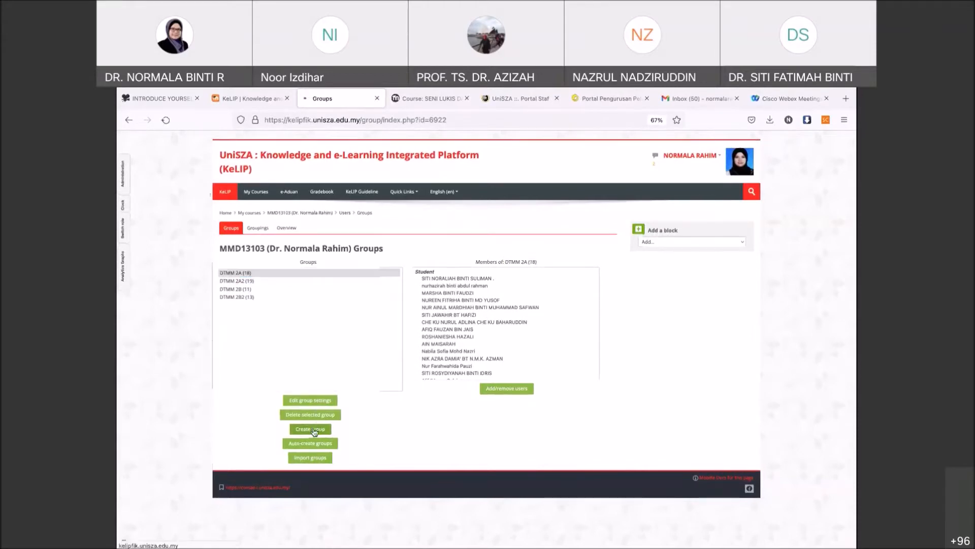
click(436, 250)
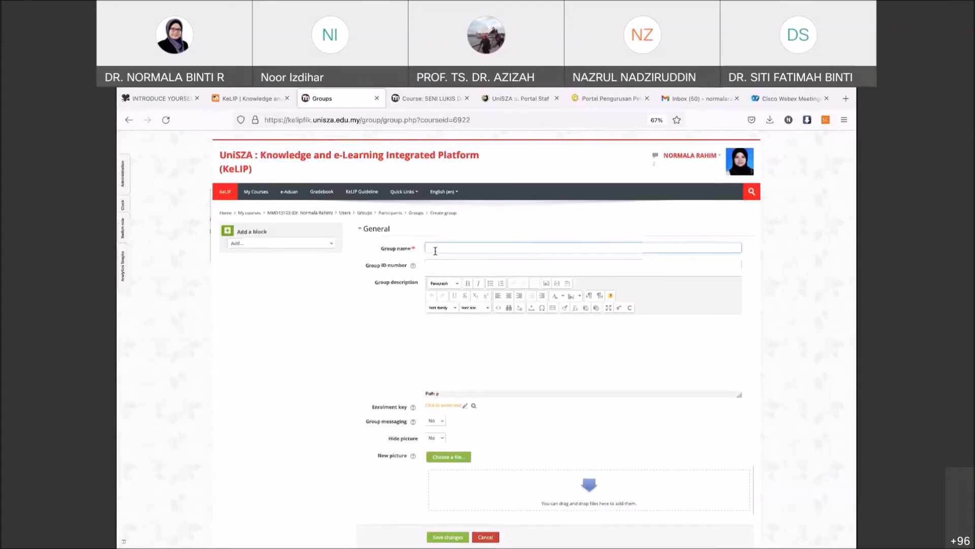
text(DTYM)
scroll(468, 278, down, 2)
click(450, 488)
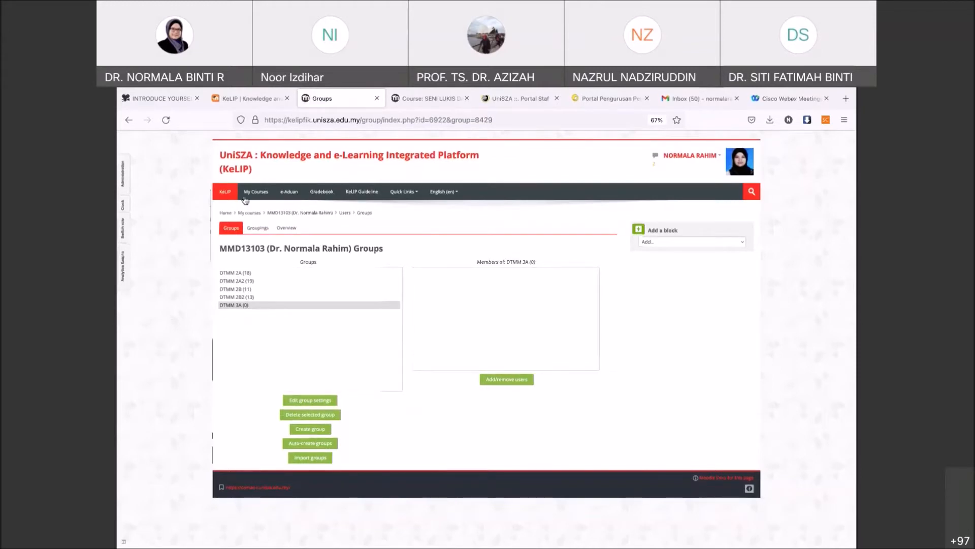
- Return to the MMD 13103 course page via the breadcrumb and review the General section
click(294, 215)
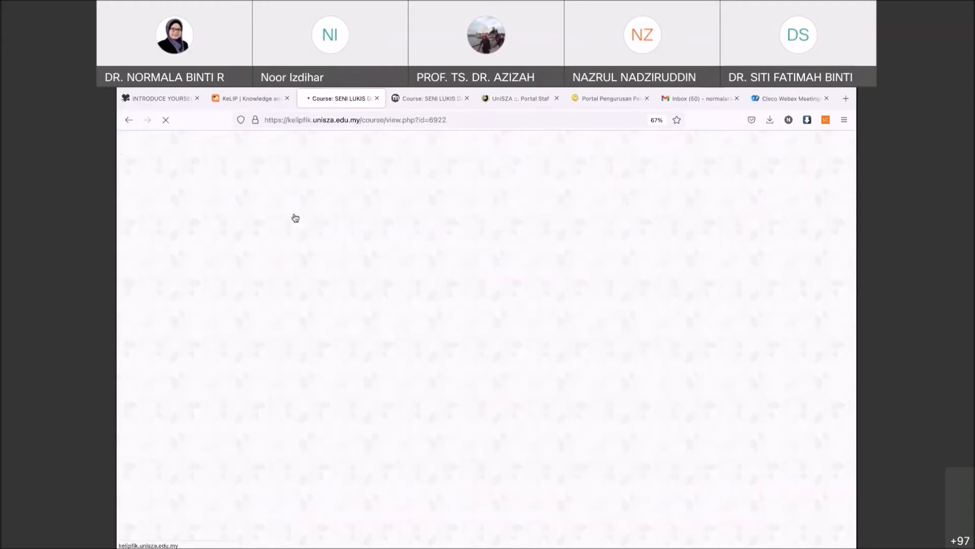
scroll(406, 392, down, 5)
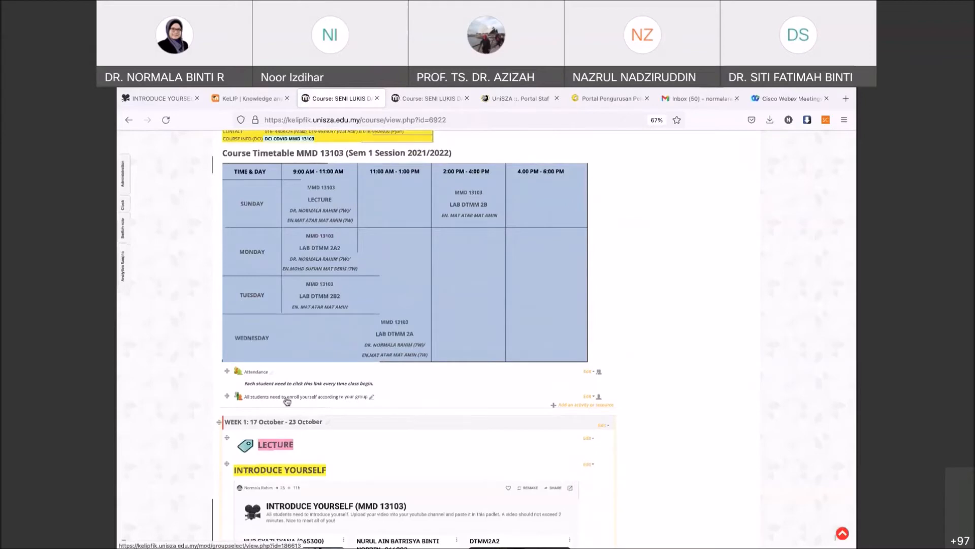
scroll(516, 358, up, 5)
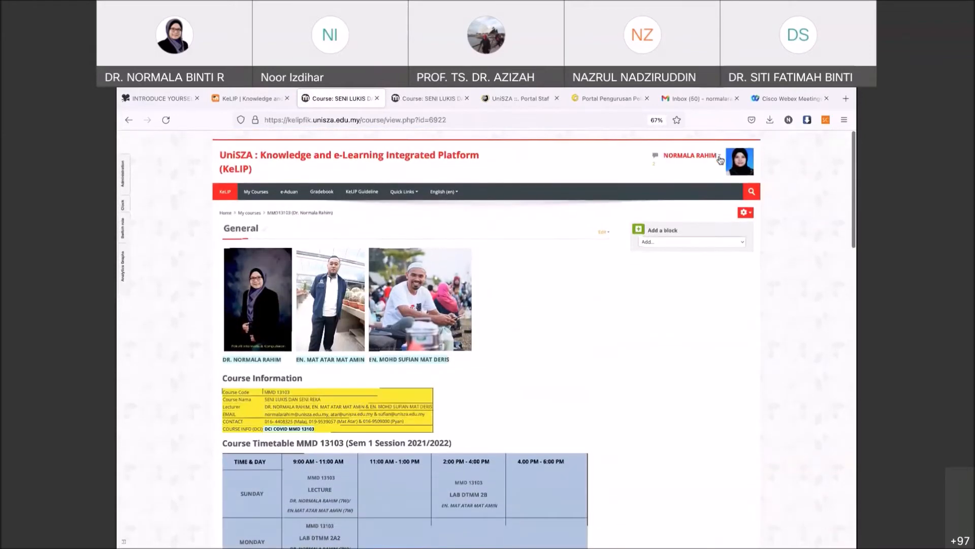
- Switch role to Student to view the course as a student
click(720, 160)
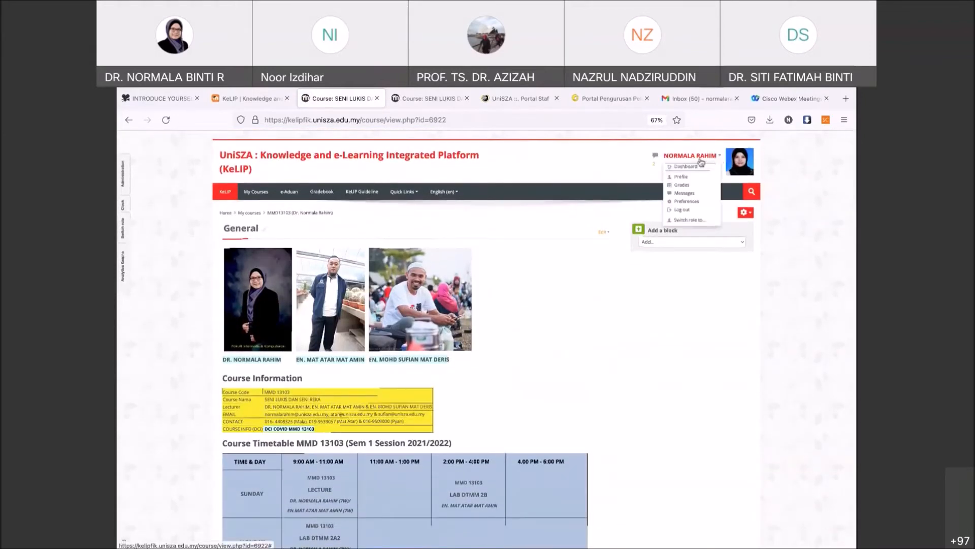
click(682, 220)
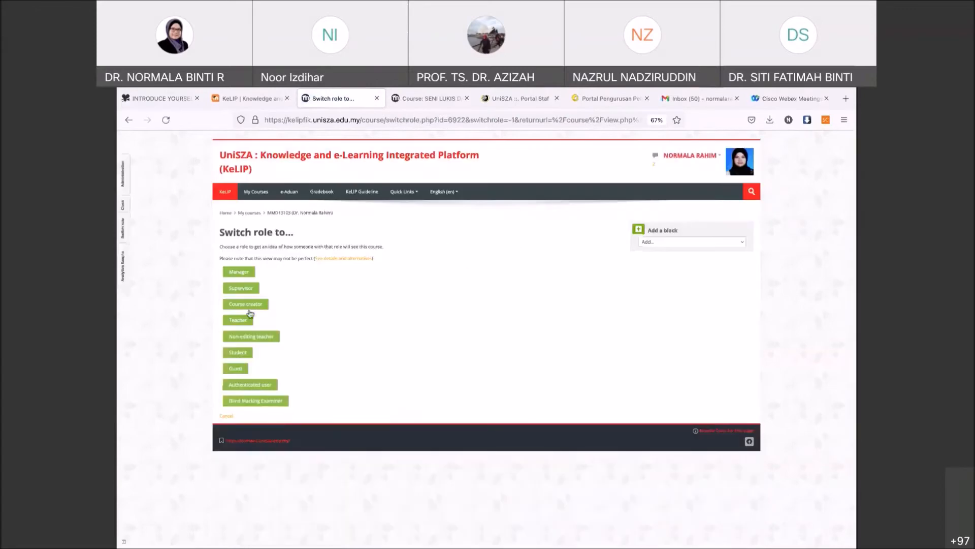
click(238, 353)
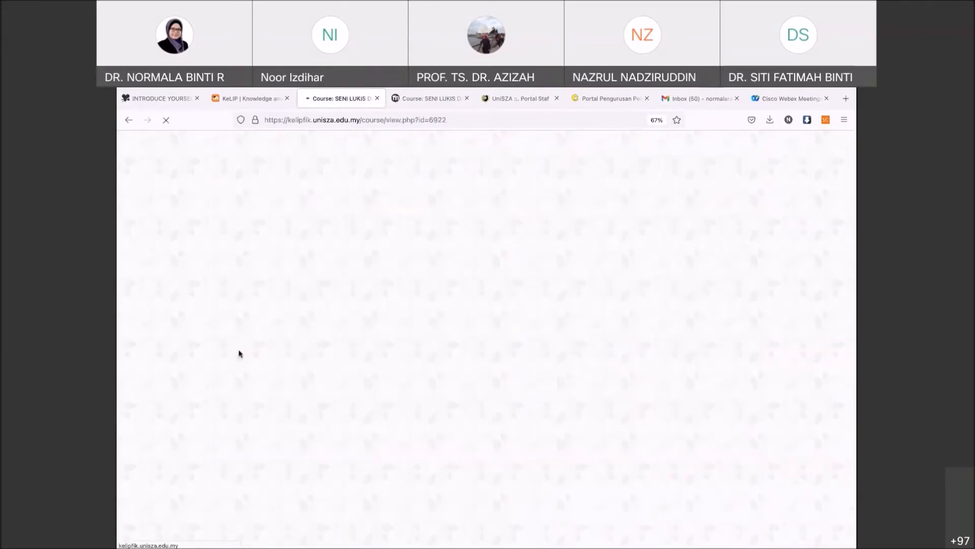
- Open 'All students need to enroll yourself according to your group' and review the DTMM groups
scroll(458, 378, down, 3)
scroll(459, 379, down, 3)
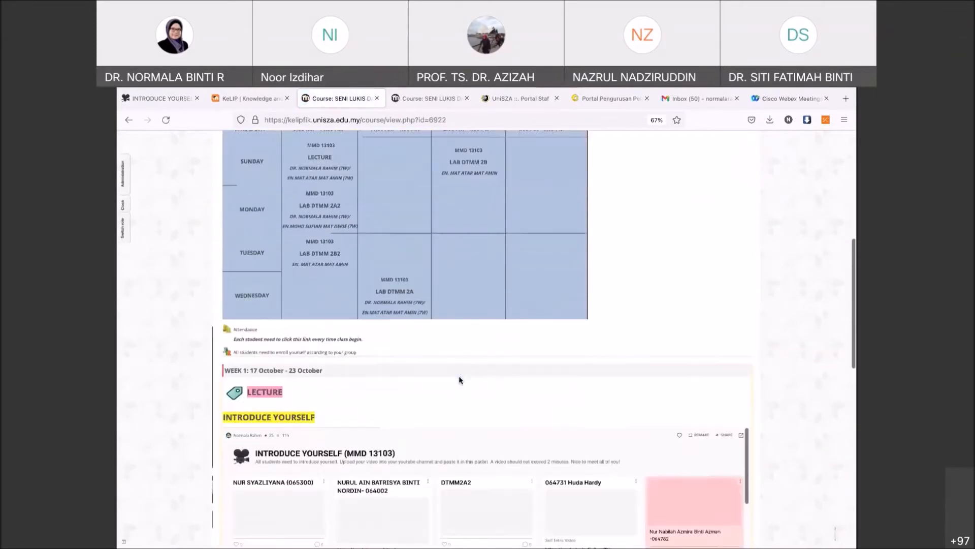
click(297, 354)
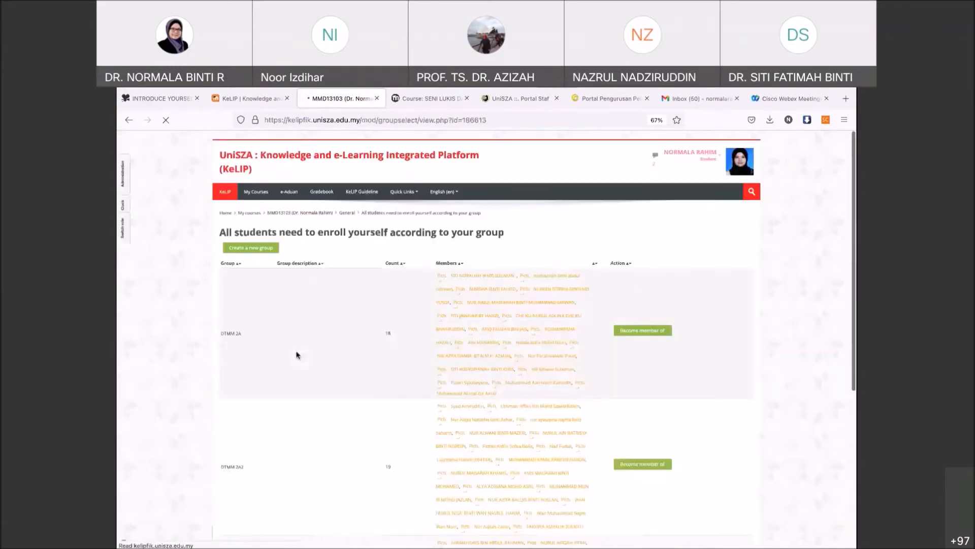
scroll(396, 346, down, 1)
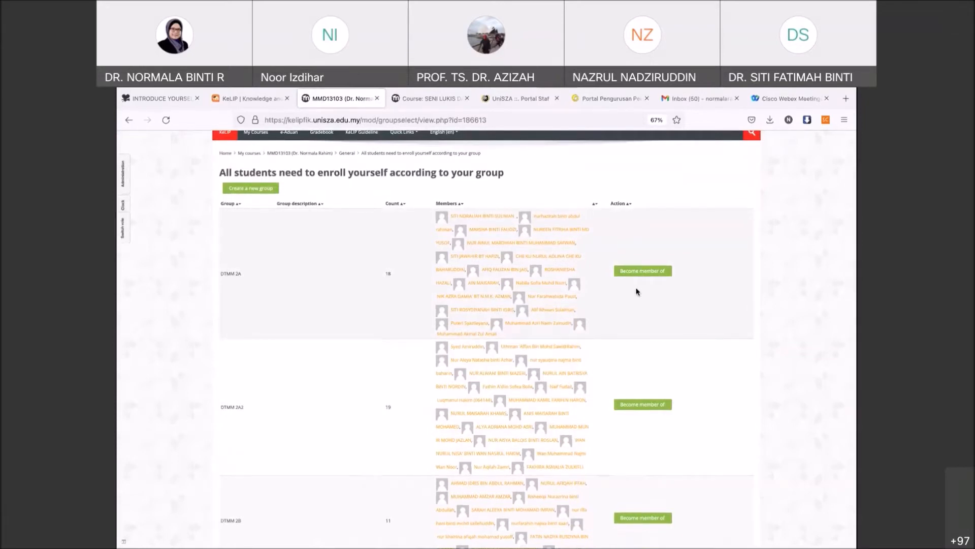
scroll(637, 292, down, 5)
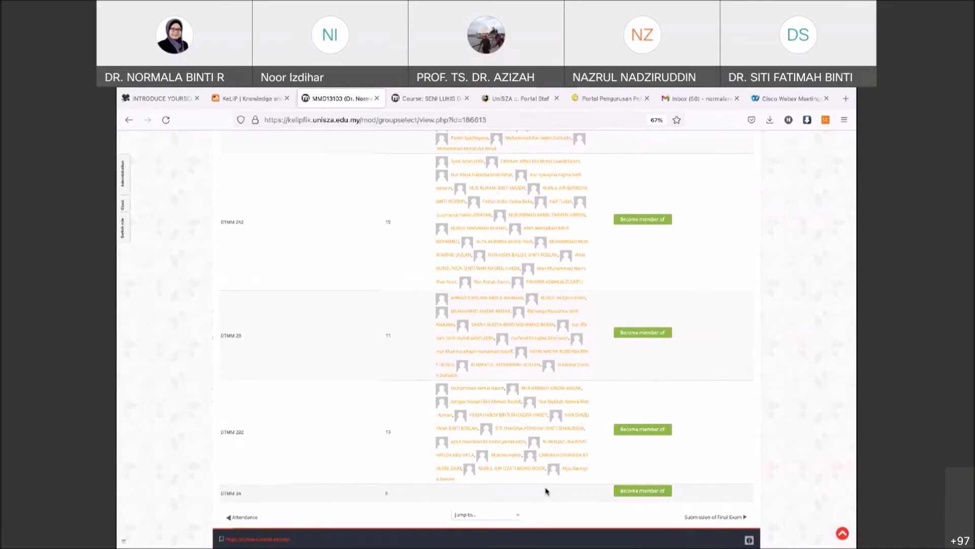
scroll(546, 491, up, 5)
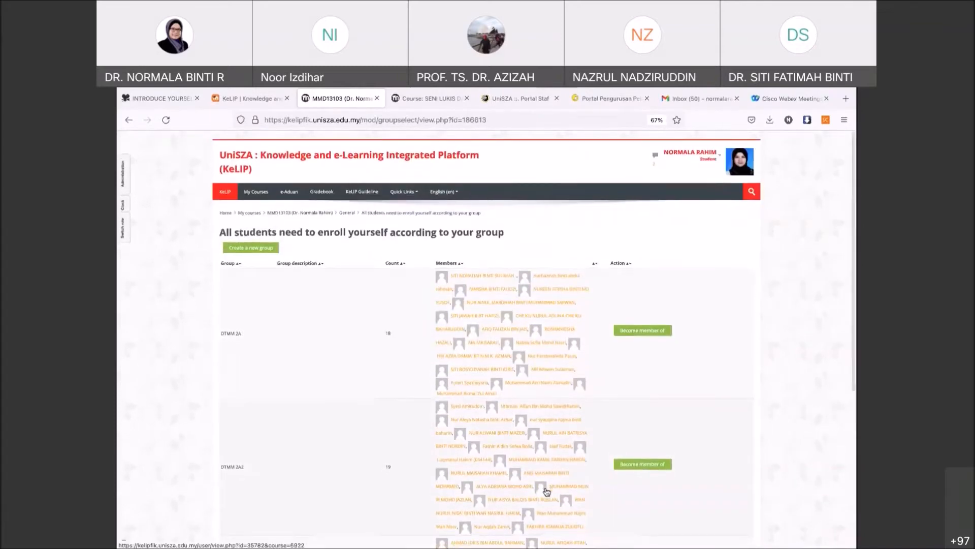
- Go to the MMD13103 course page and open the student Attendance report
click(296, 217)
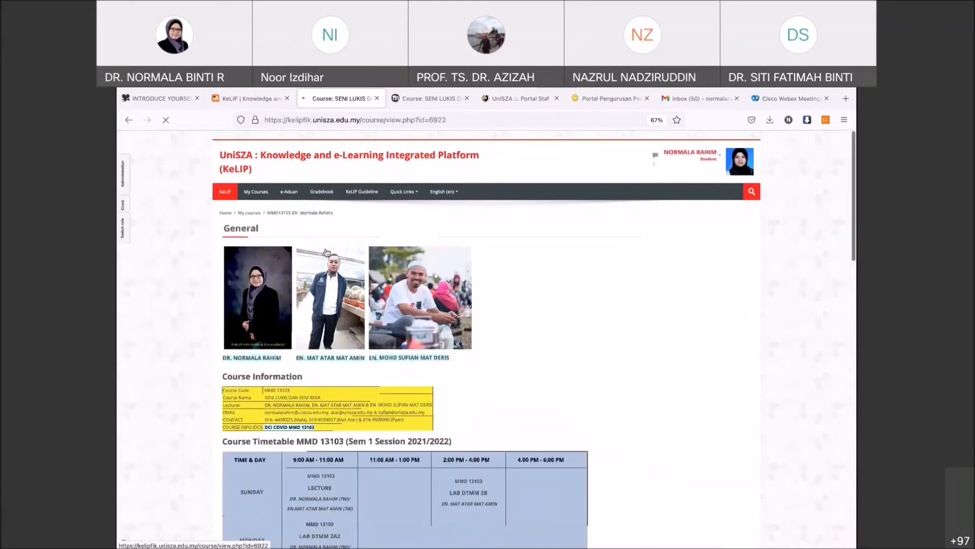
scroll(388, 360, down, 1)
scroll(388, 360, down, 3)
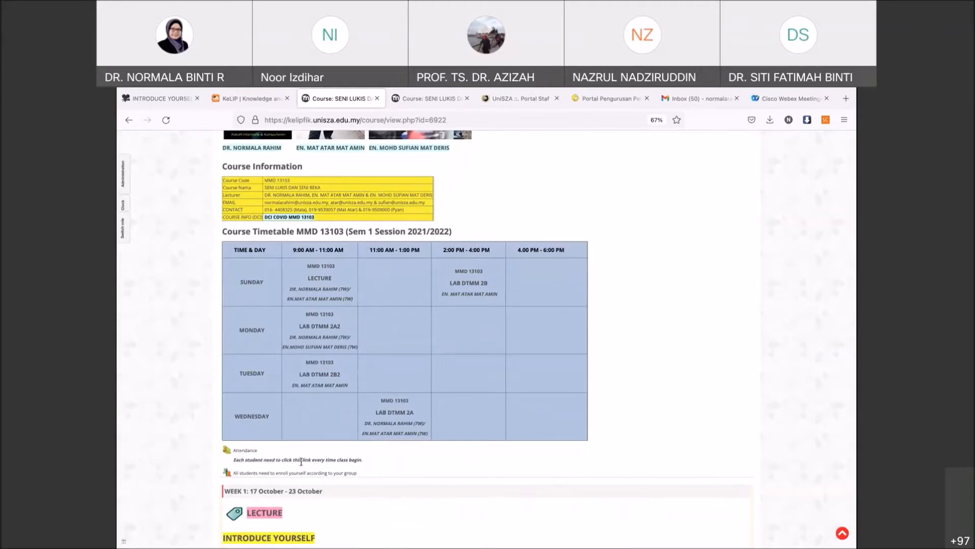
scroll(301, 462, down, 1)
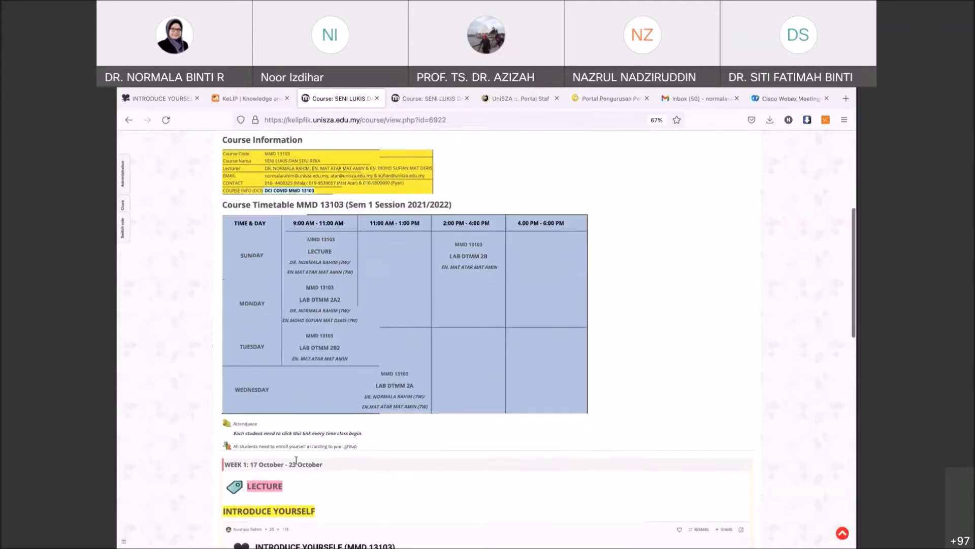
click(244, 425)
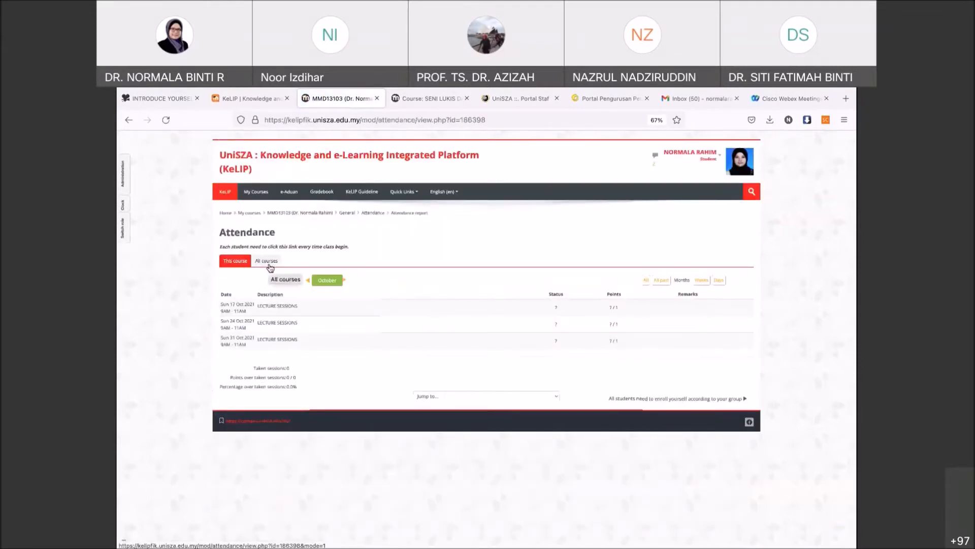
- Return to the normal role and go back to the MMD 13103 course page
click(721, 158)
click(685, 222)
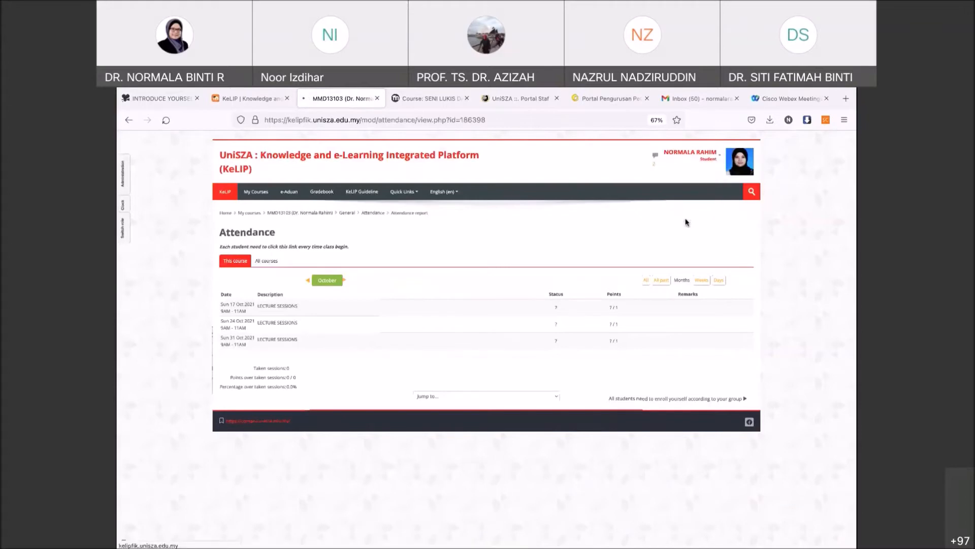
click(286, 216)
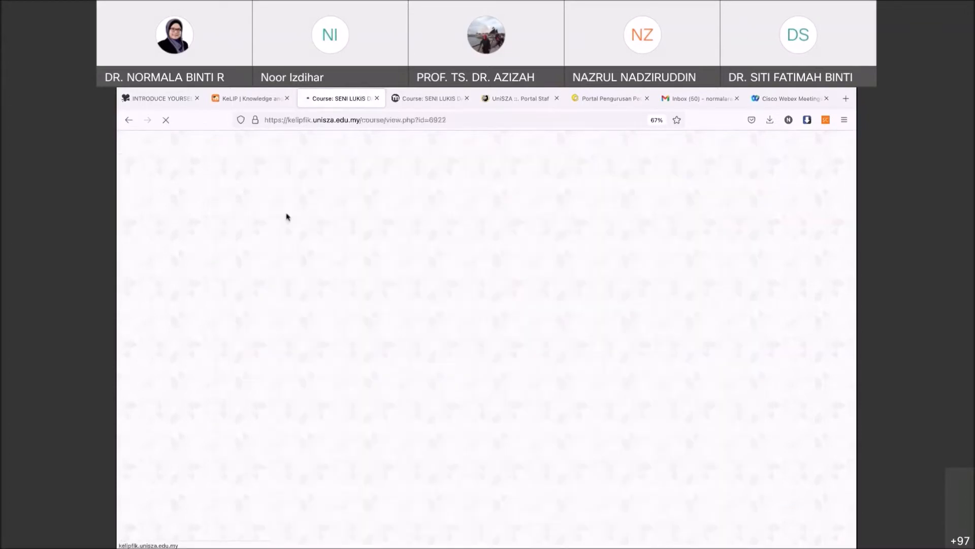
scroll(285, 363, down, 5)
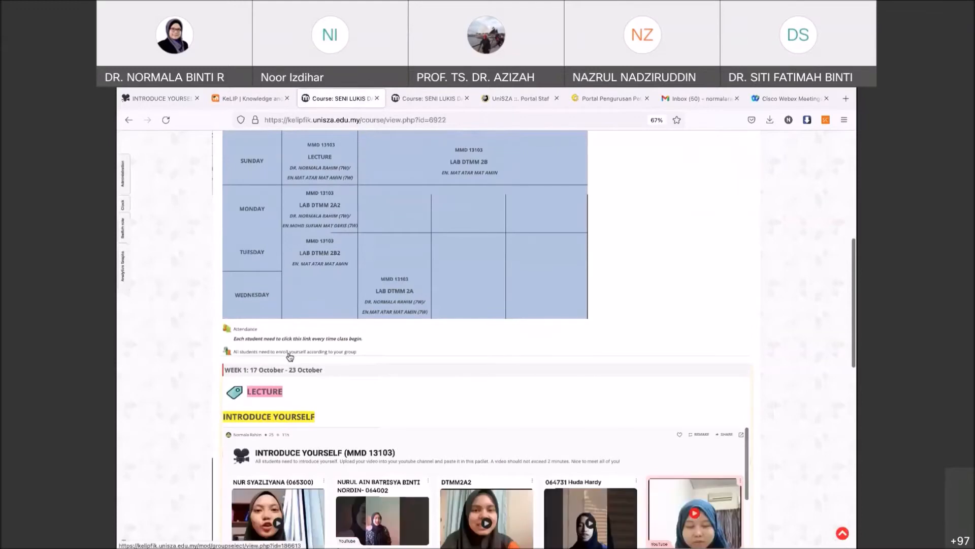
click(244, 332)
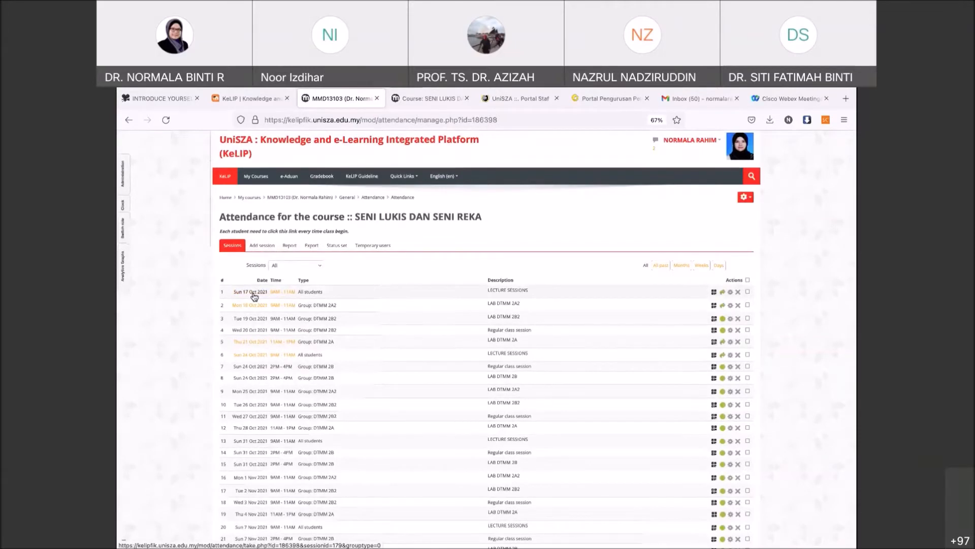
click(289, 246)
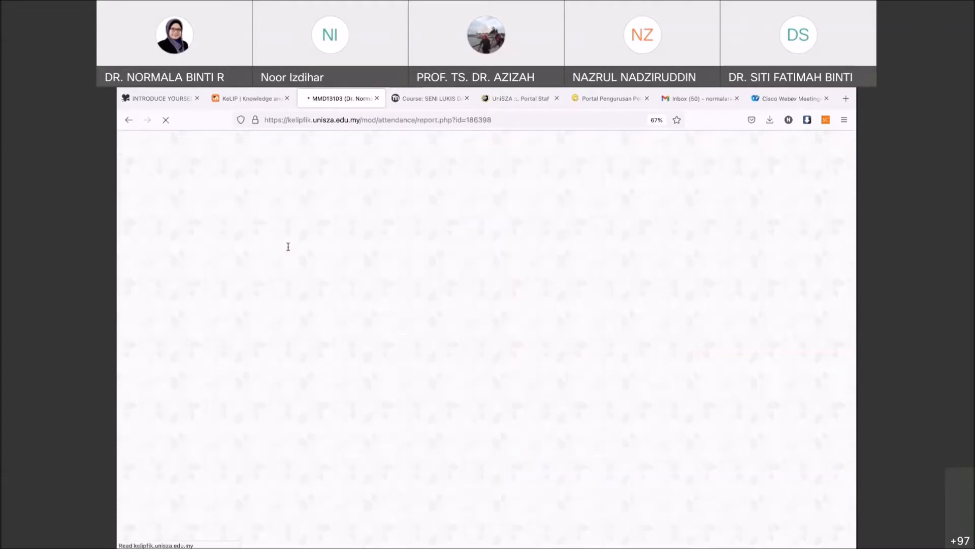
click(308, 282)
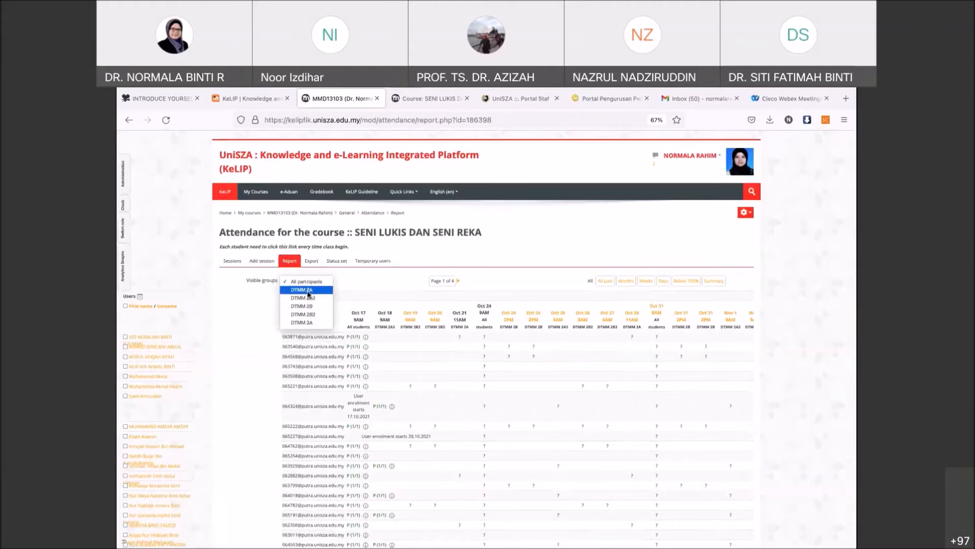
click(348, 281)
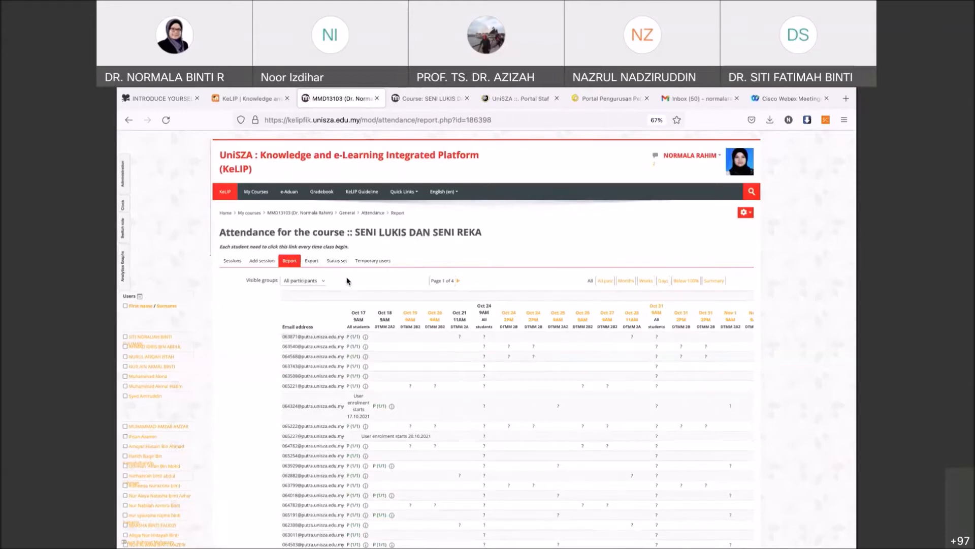
click(283, 214)
scroll(339, 363, down, 8)
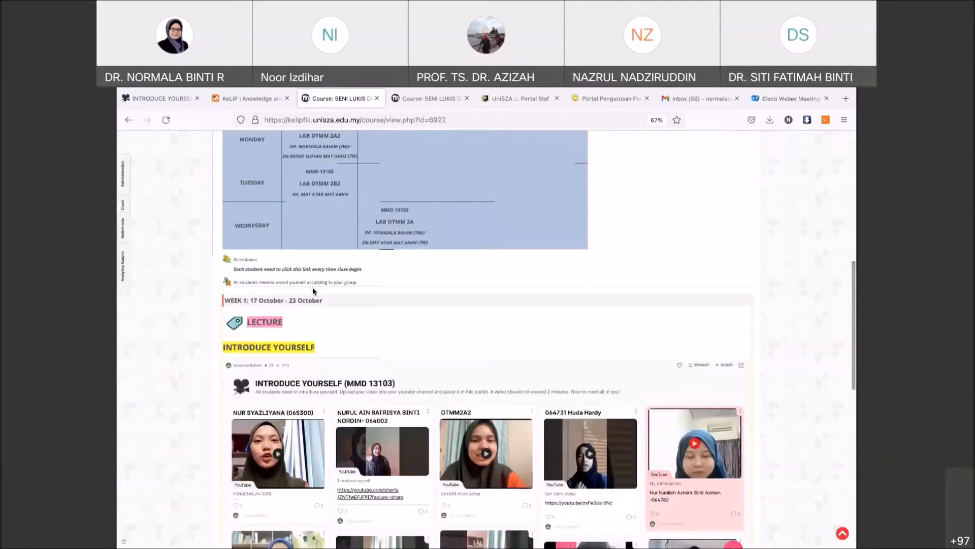
- Scroll through the MMD 13103 course page to review its sections
scroll(339, 220, up, 5)
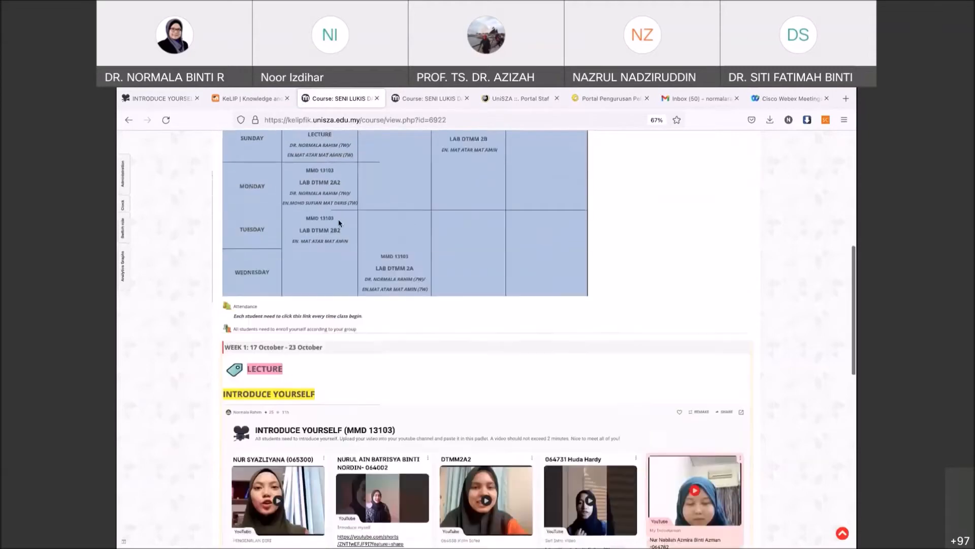
scroll(339, 220, up, 3)
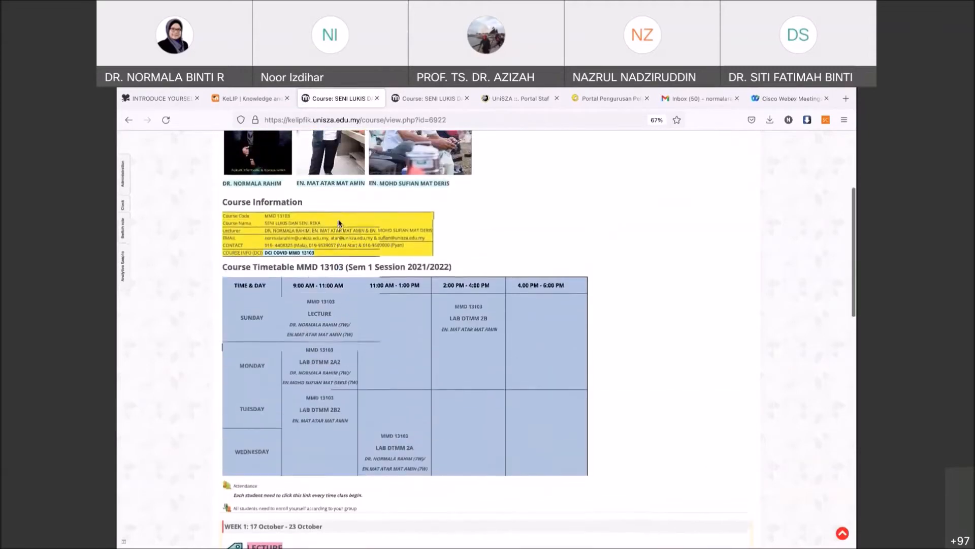
scroll(339, 223, up, 2)
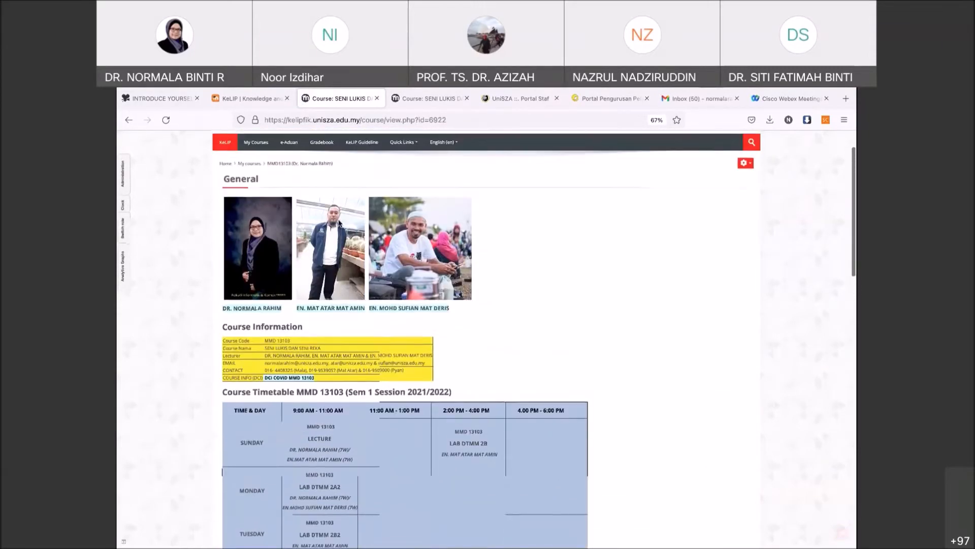
scroll(339, 223, up, 1)
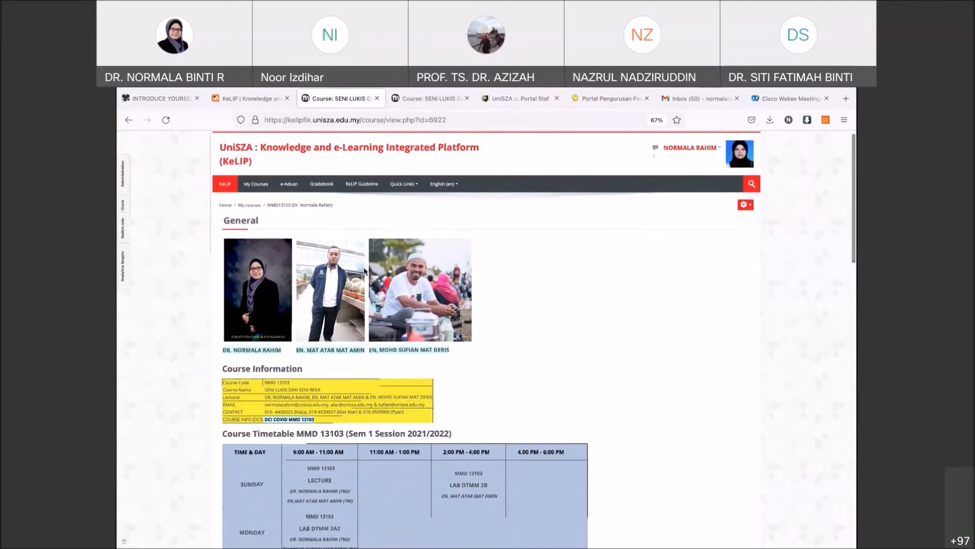
scroll(364, 271, down, 2)
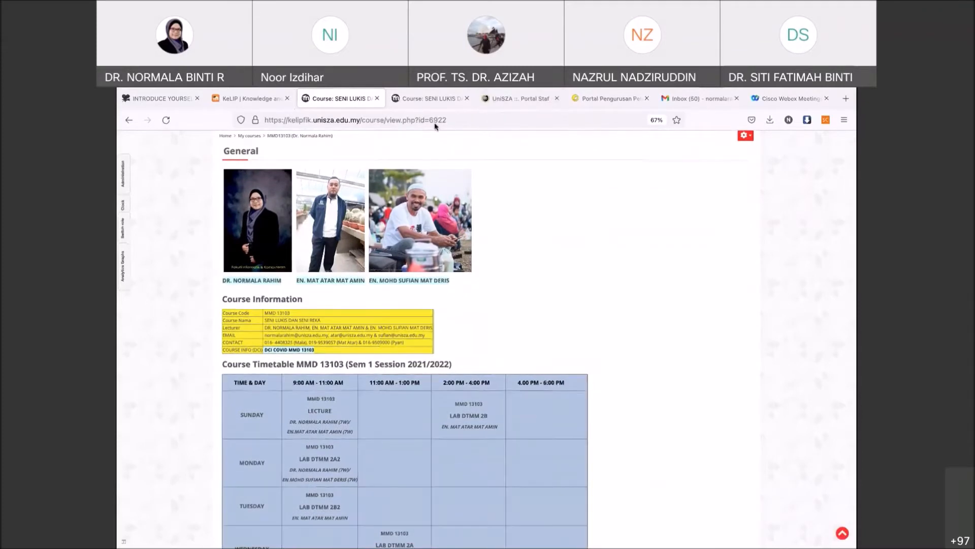
scroll(427, 197, down, 3)
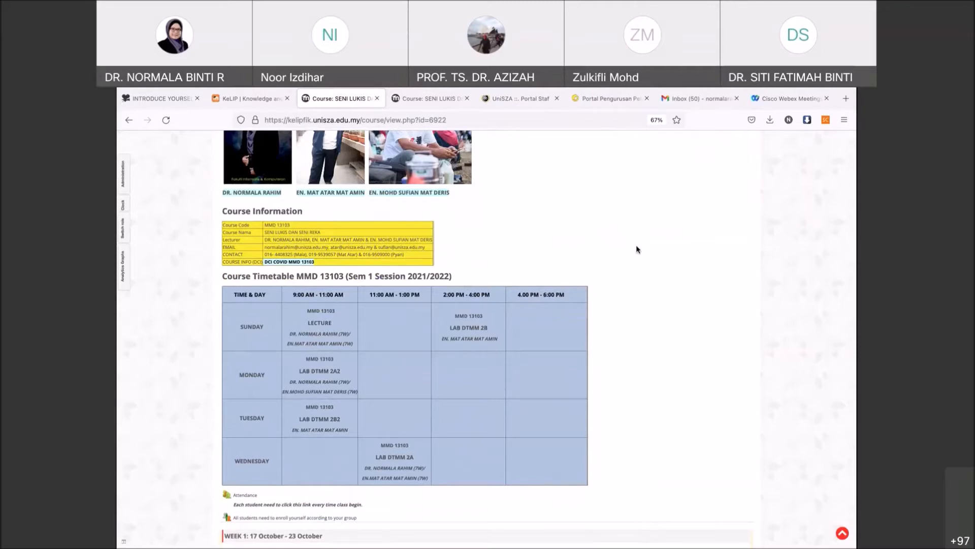
mouse_move(538, 89)
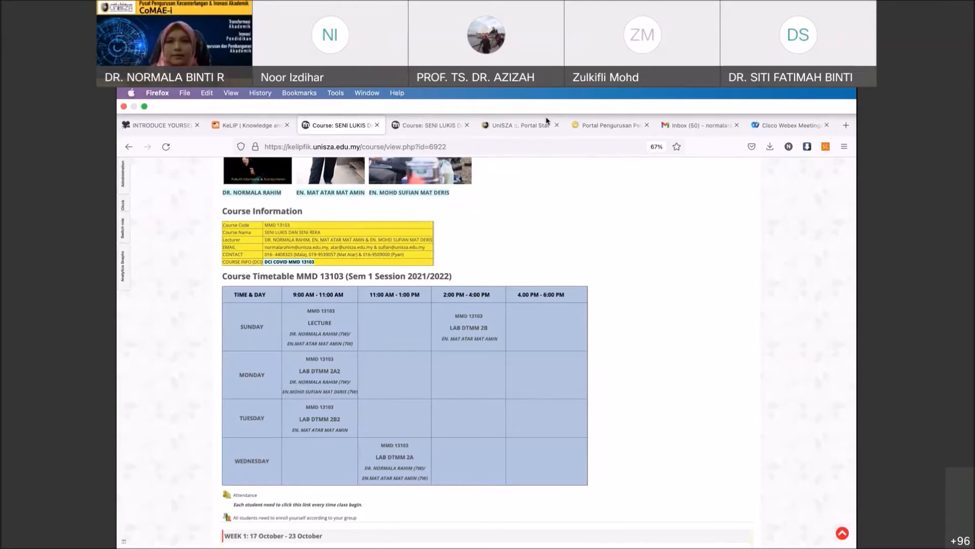
scroll(555, 272, down, 3)
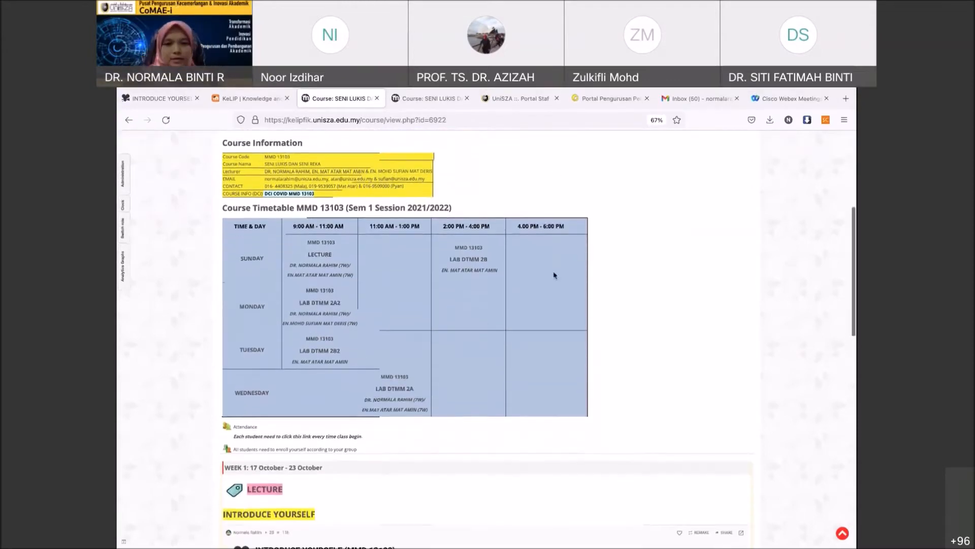
scroll(554, 276, up, 4)
scroll(554, 275, up, 5)
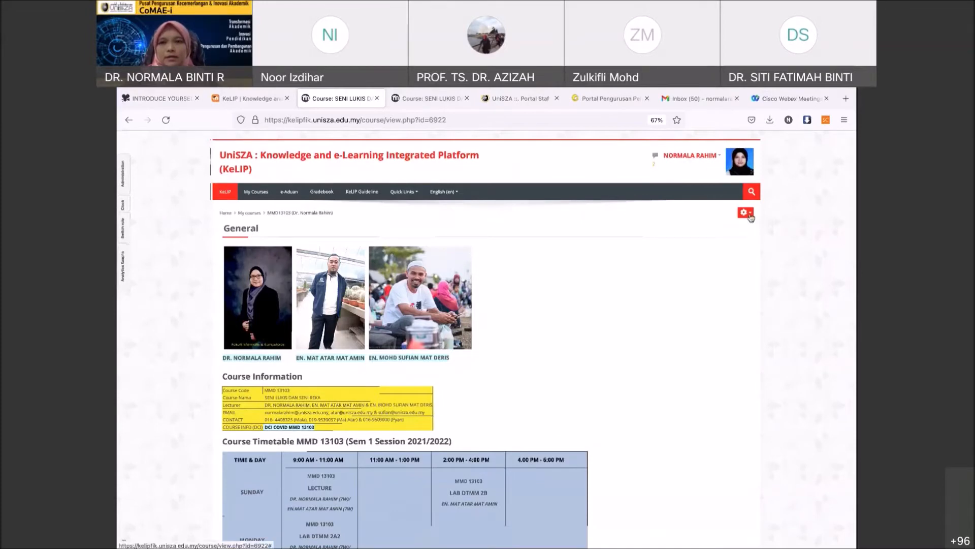
scroll(678, 304, down, 4)
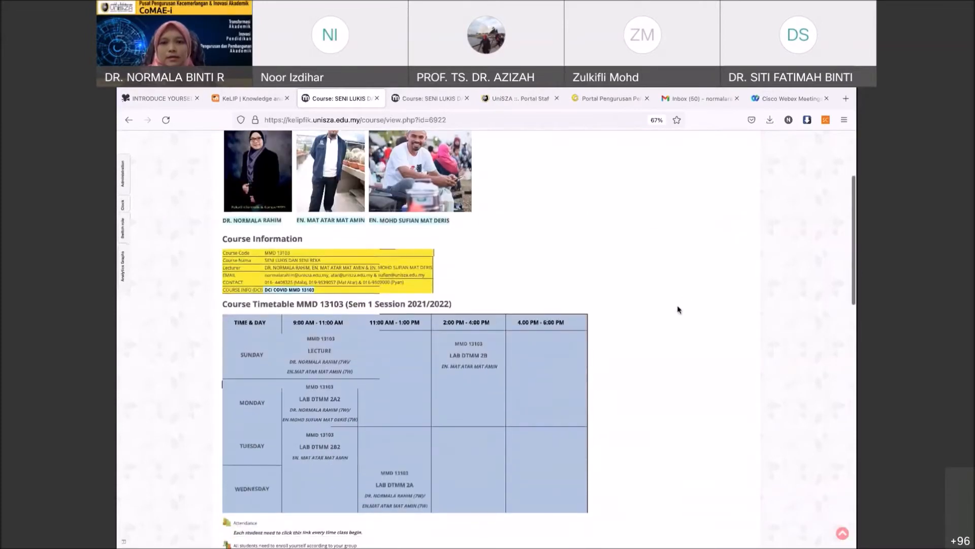
scroll(677, 305, up, 3)
scroll(677, 305, up, 1)
- Turn editing on from the gear menu and open the Add an activity or resource chooser
click(745, 212)
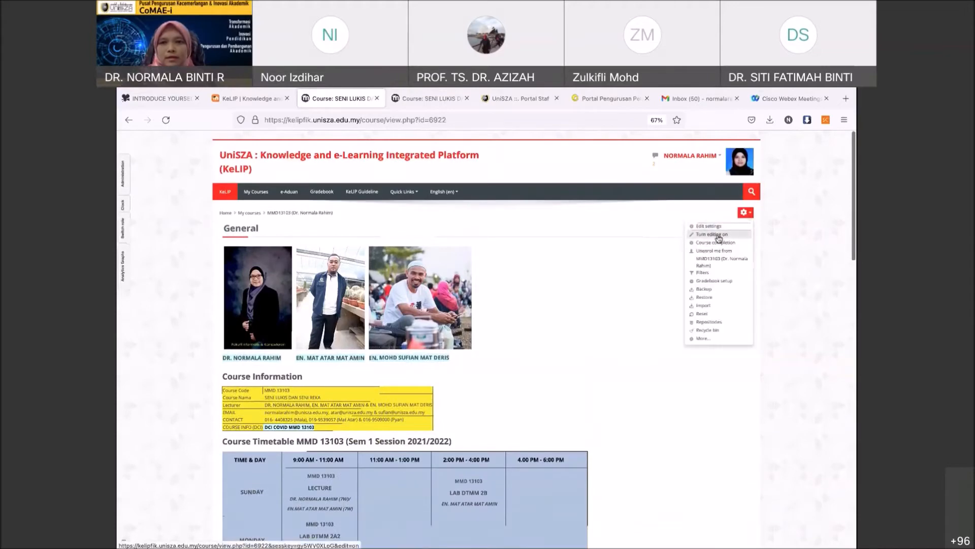
click(719, 238)
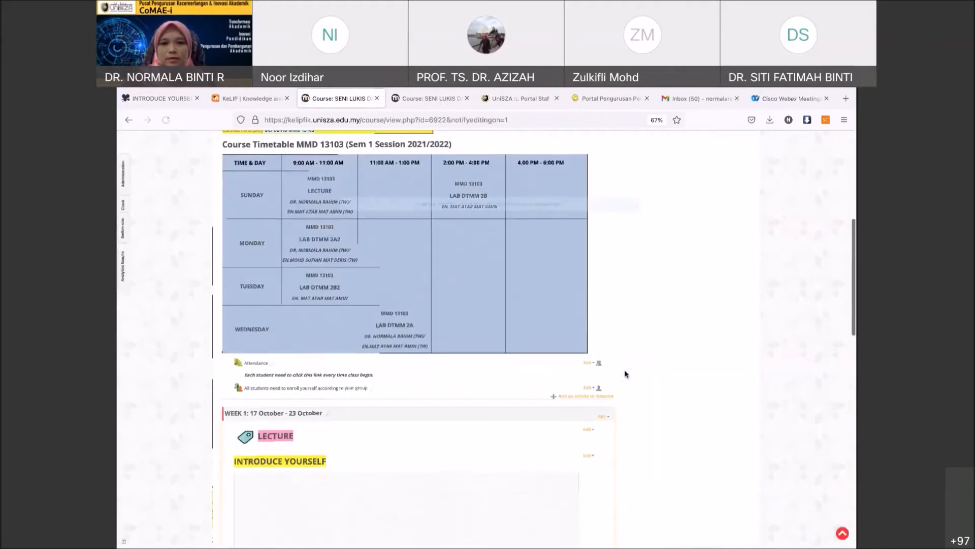
click(573, 397)
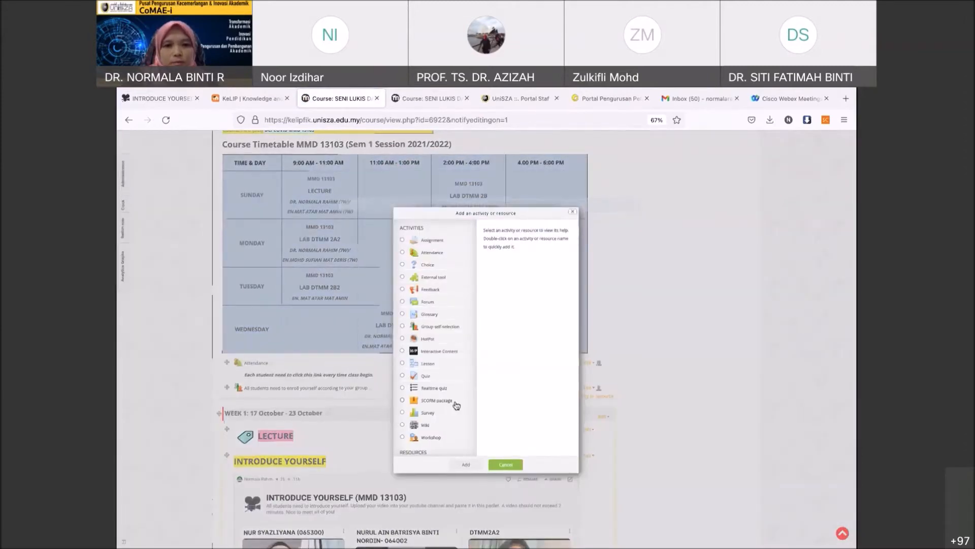
- Select Group self-selection to read its description, then cancel without adding anything
scroll(457, 405, down, 3)
scroll(456, 404, up, 2)
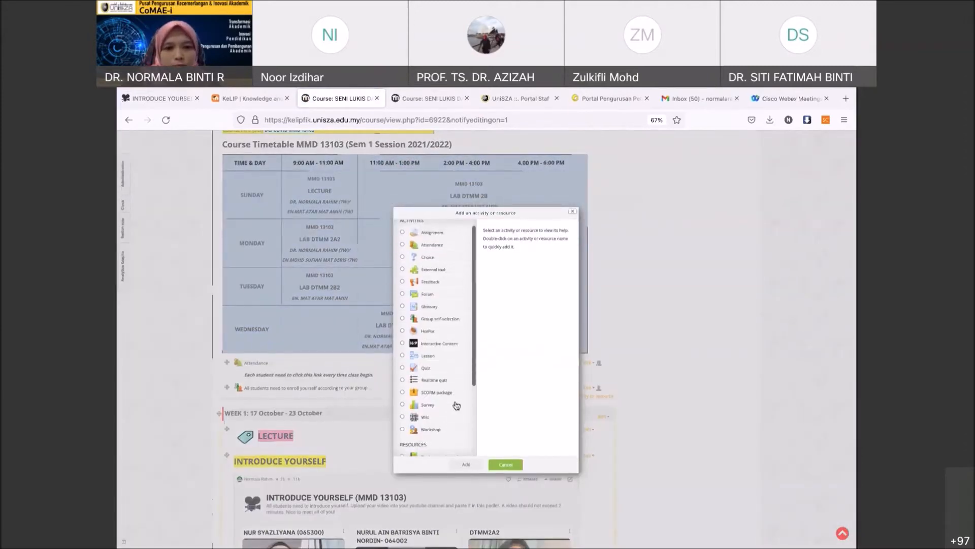
scroll(456, 405, up, 1)
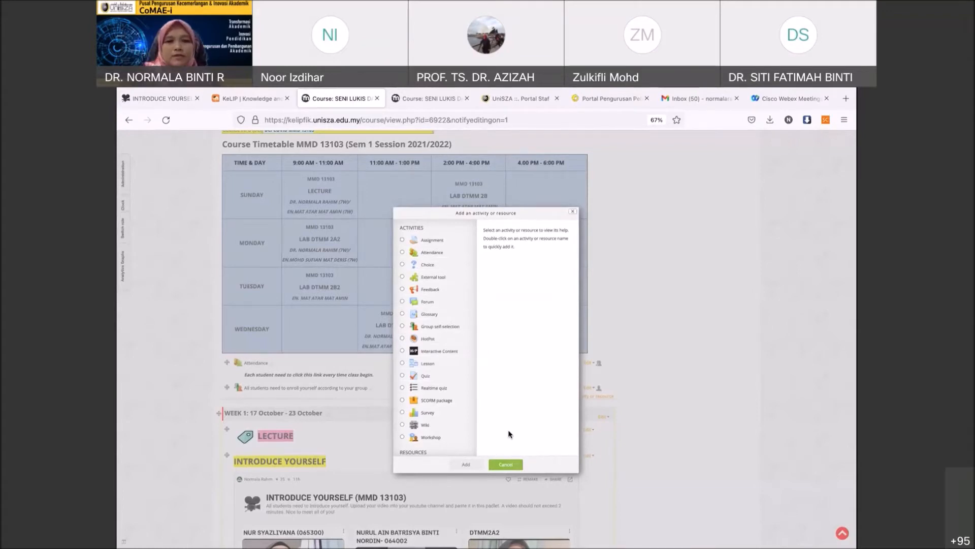
click(402, 326)
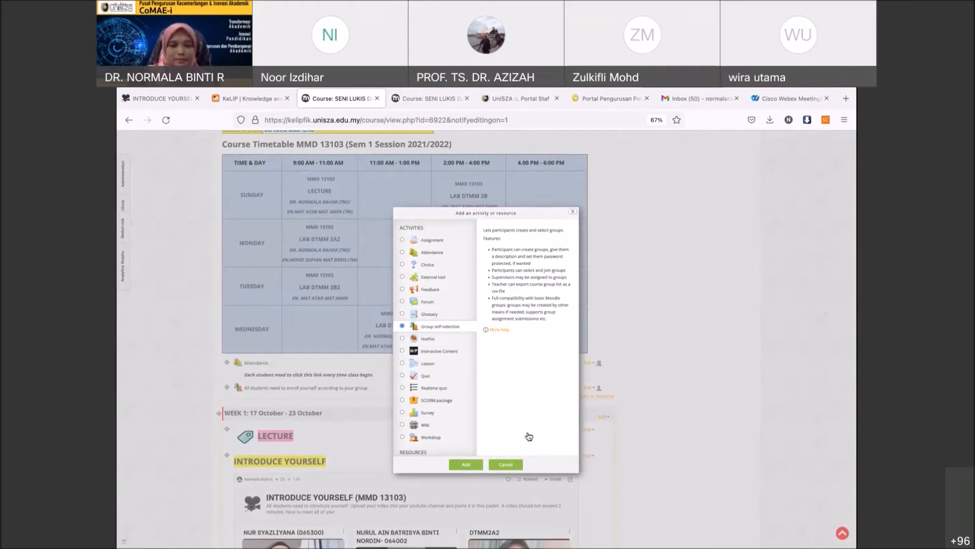
click(506, 465)
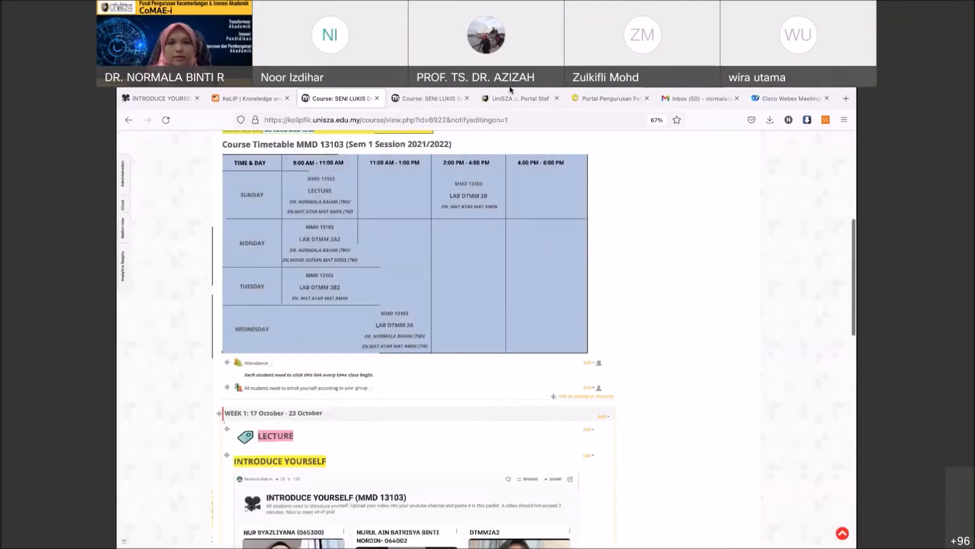
mouse_move(511, 90)
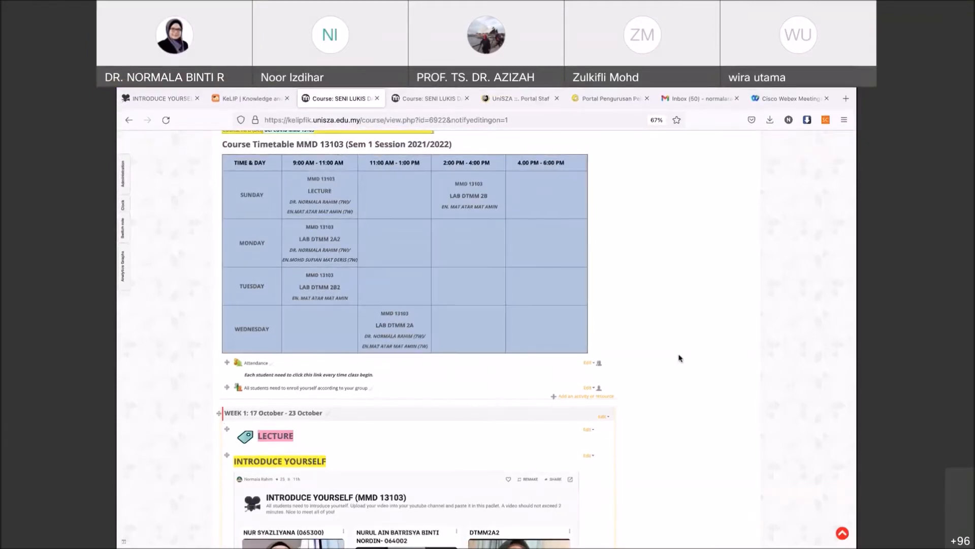
scroll(680, 358, down, 3)
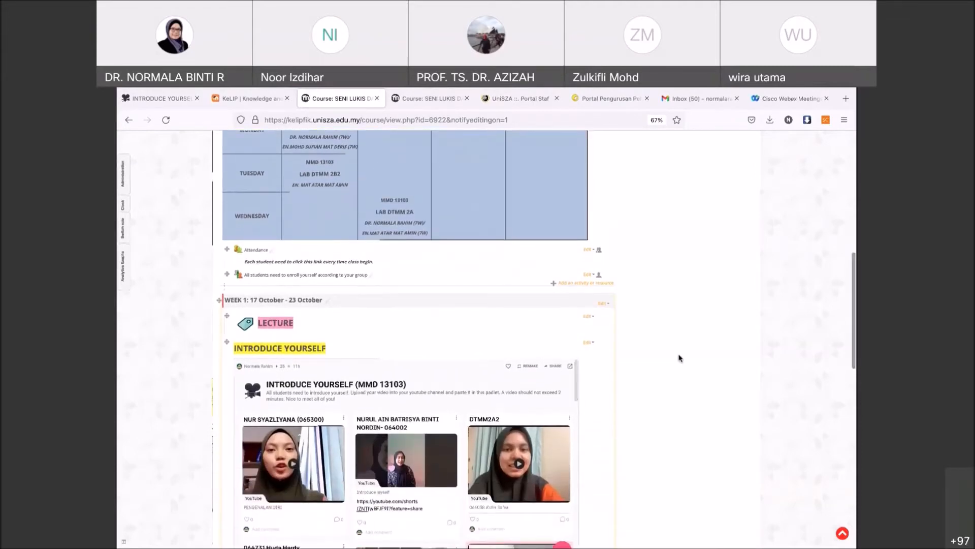
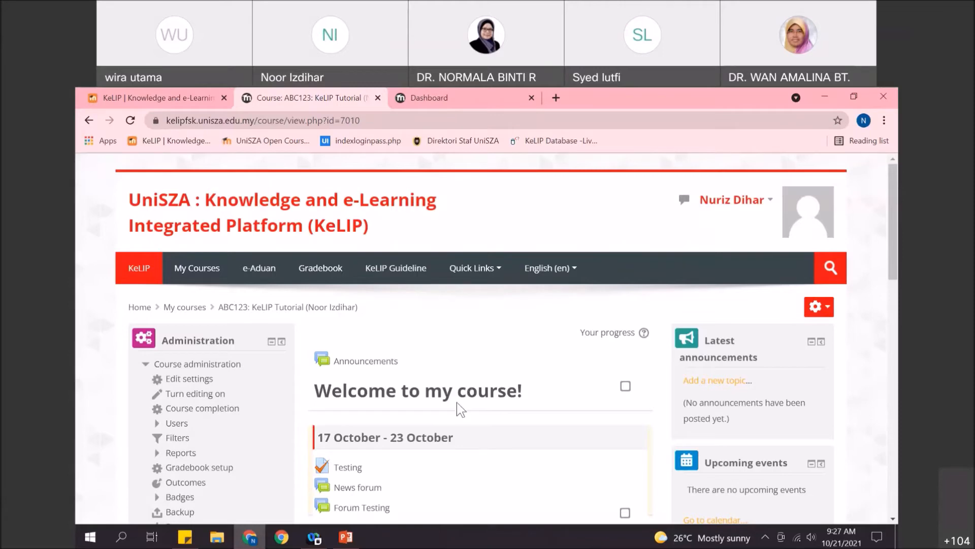
- Close the 'KeLIP | Knowledge and e-Learning' portal tab
click(224, 98)
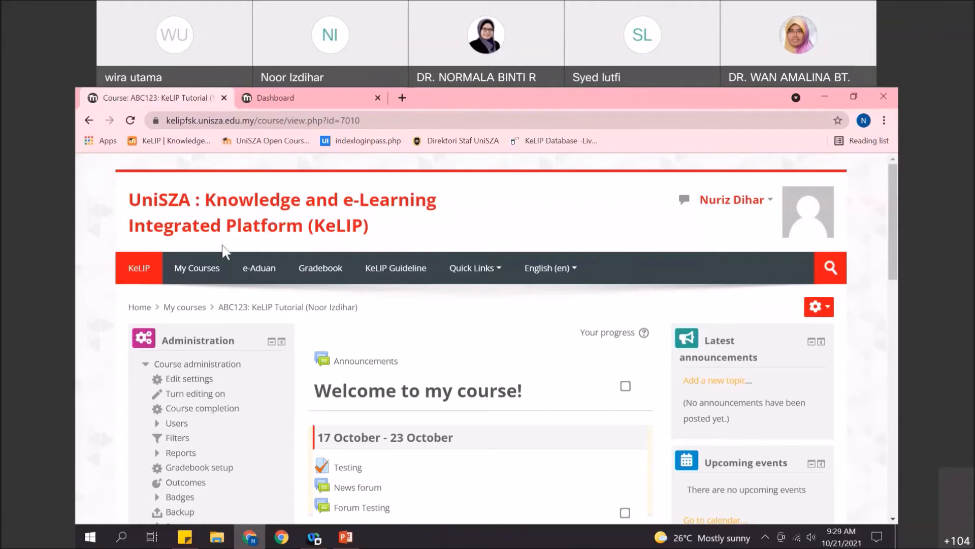
- Scroll the ABC123 course page, then expand Users under Course administration
scroll(407, 321, down, 1)
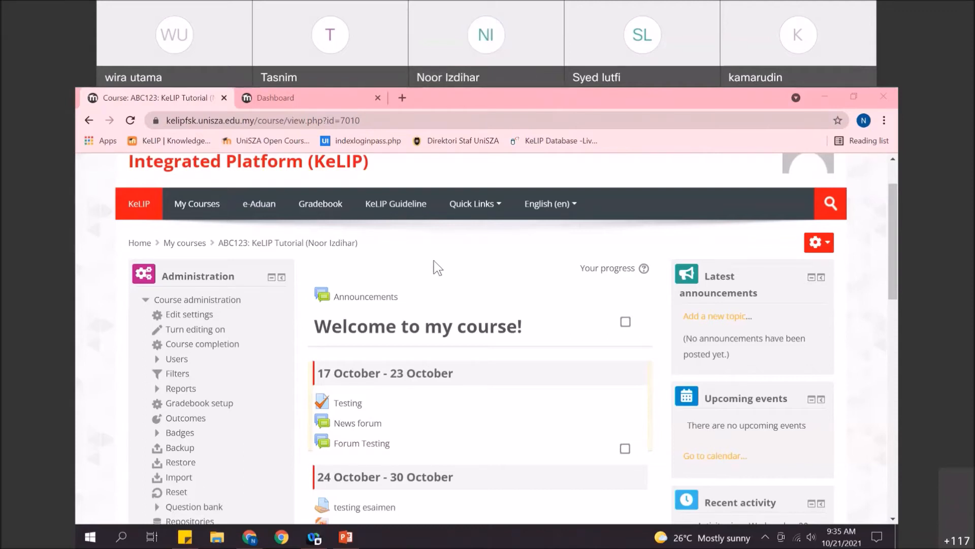
scroll(294, 309, down, 1)
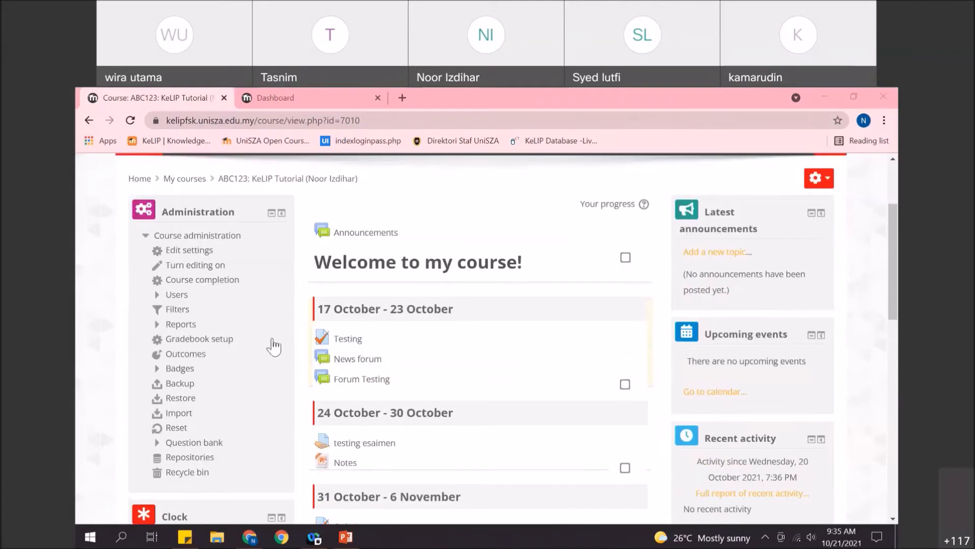
scroll(305, 295, up, 1)
scroll(290, 297, down, 1)
scroll(293, 286, up, 1)
scroll(292, 285, down, 1)
click(177, 294)
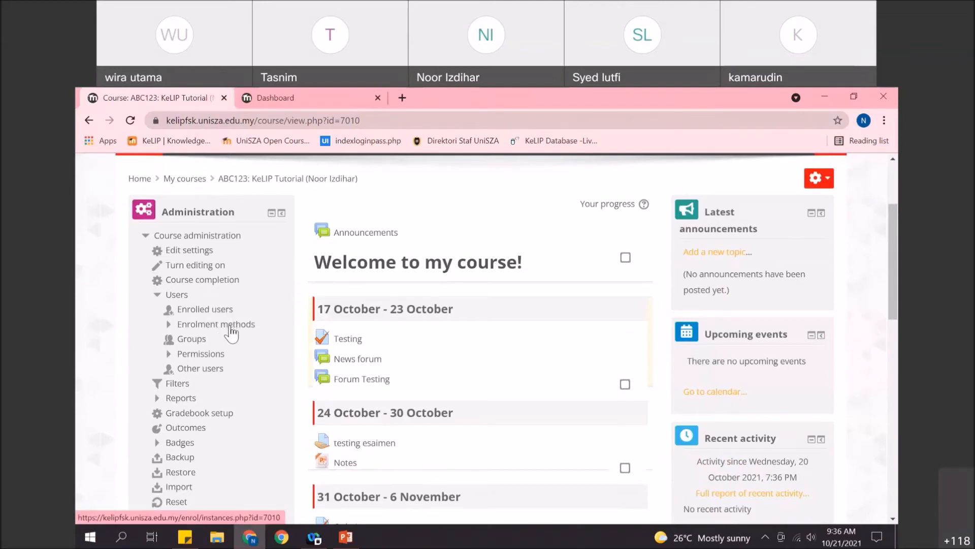
- Open the Self enrolment (Student) settings from ABC123's Enrolment methods page
click(232, 331)
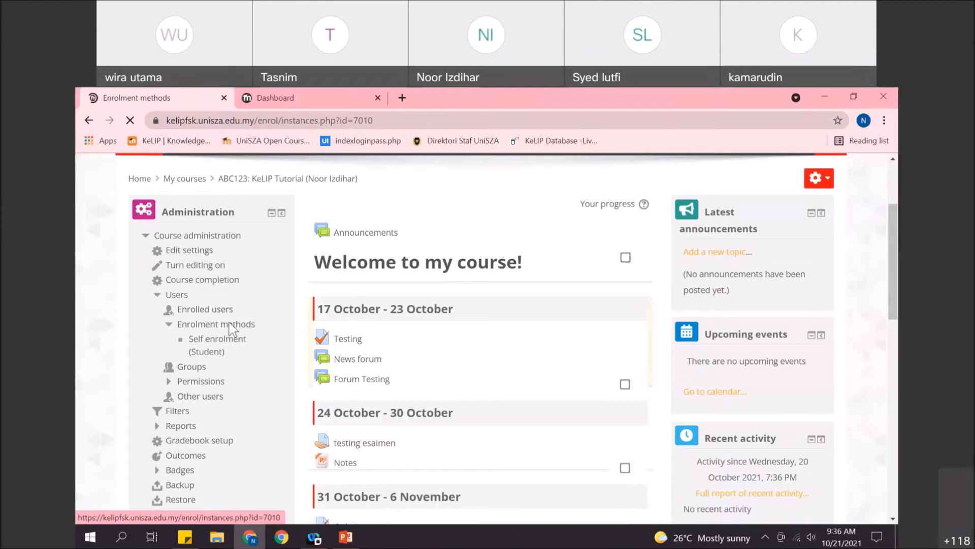
scroll(354, 374, down, 2)
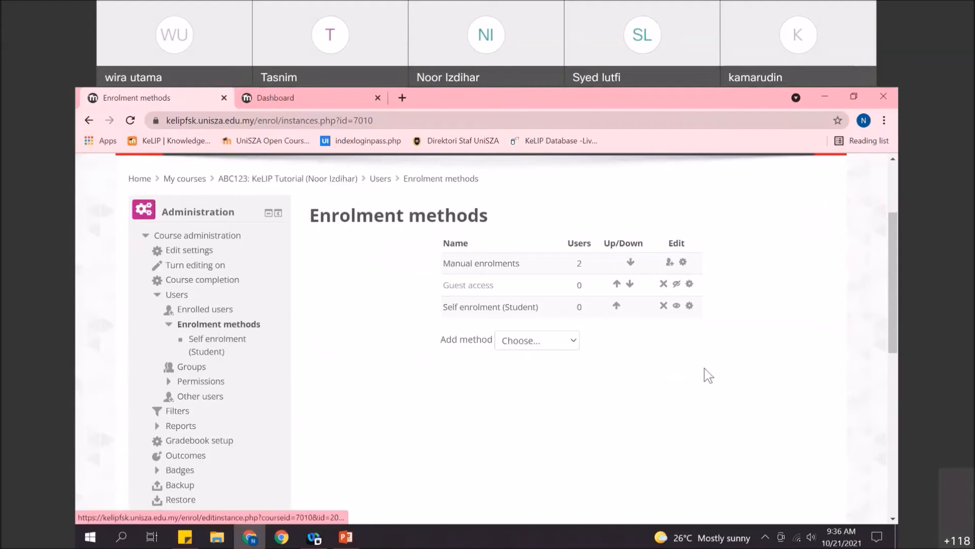
click(690, 306)
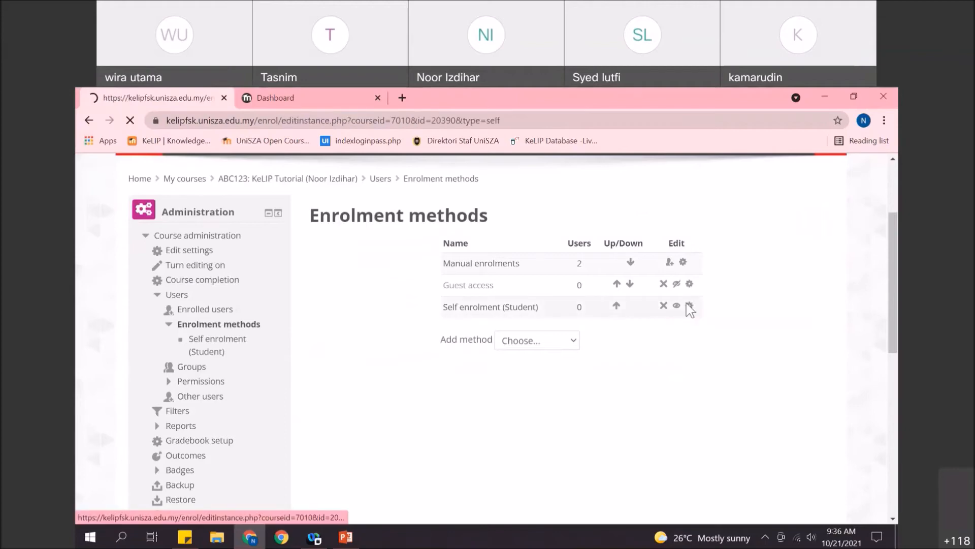
scroll(522, 370, down, 3)
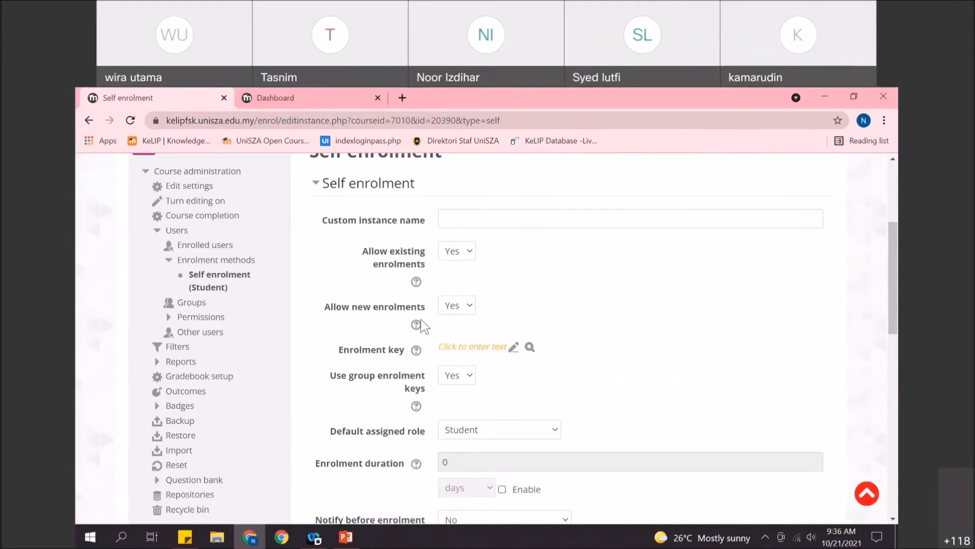
- Enter a self enrolment key, keep group enrolment keys on, and save the settings
click(512, 347)
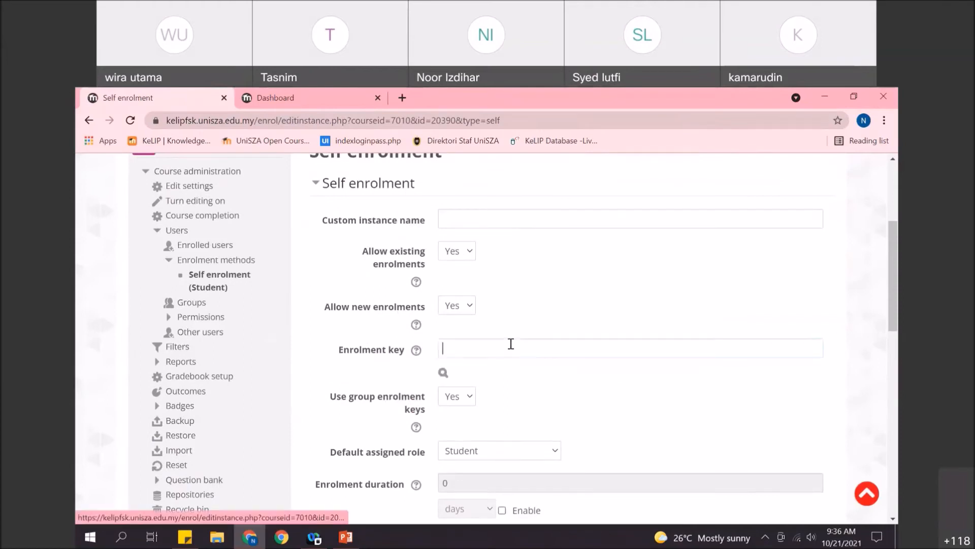
text(•••)
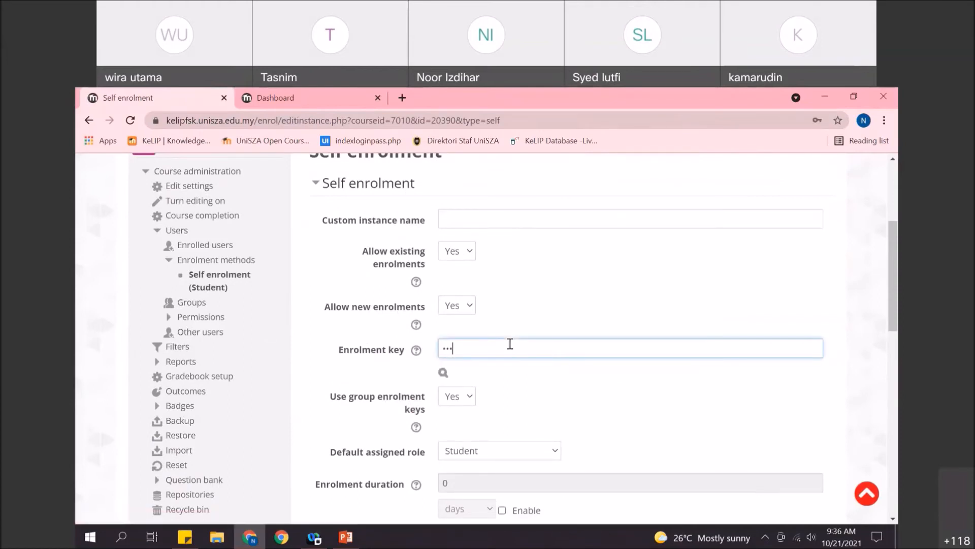
key(Return)
click(475, 348)
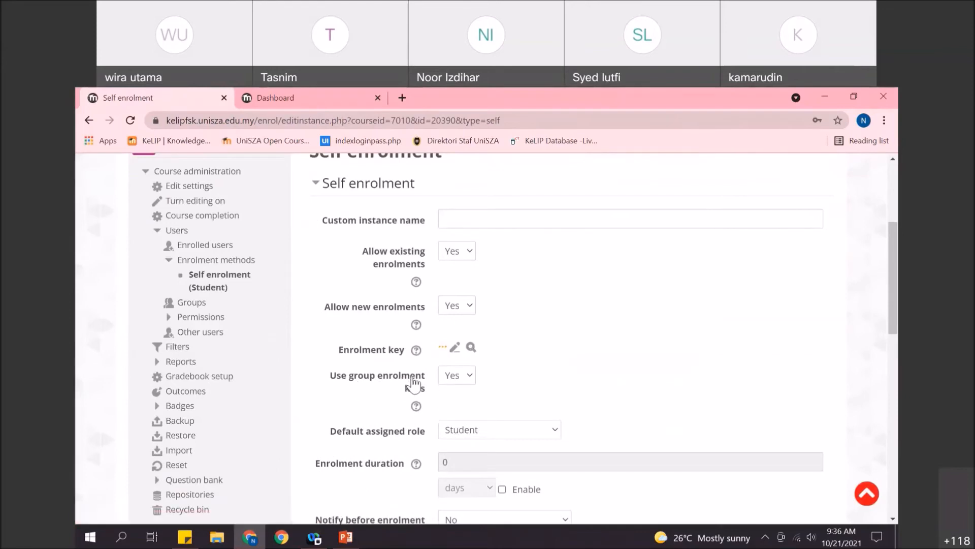
click(464, 376)
click(471, 379)
click(535, 359)
scroll(483, 316, down, 15)
click(483, 423)
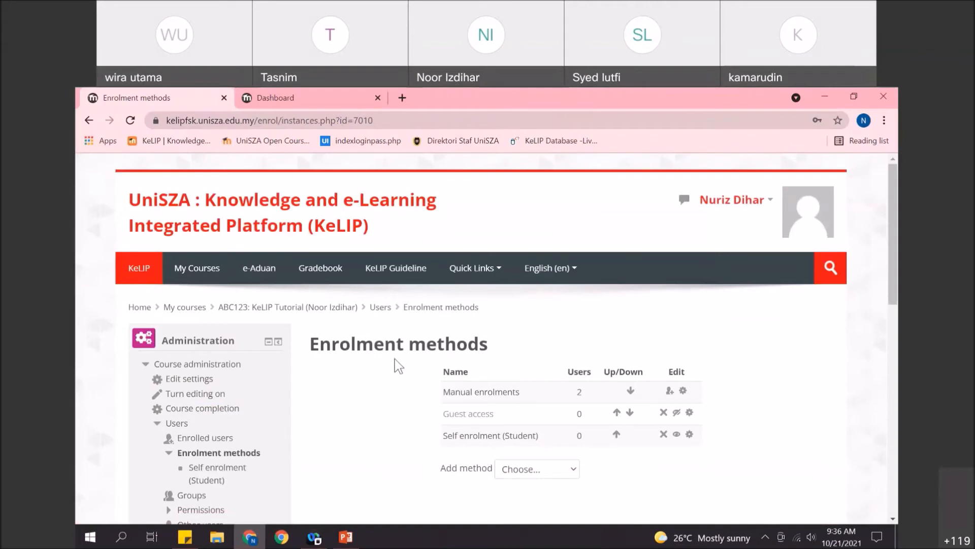
- Start a new group in ABC123's Groups page named Group1
scroll(379, 378, down, 1)
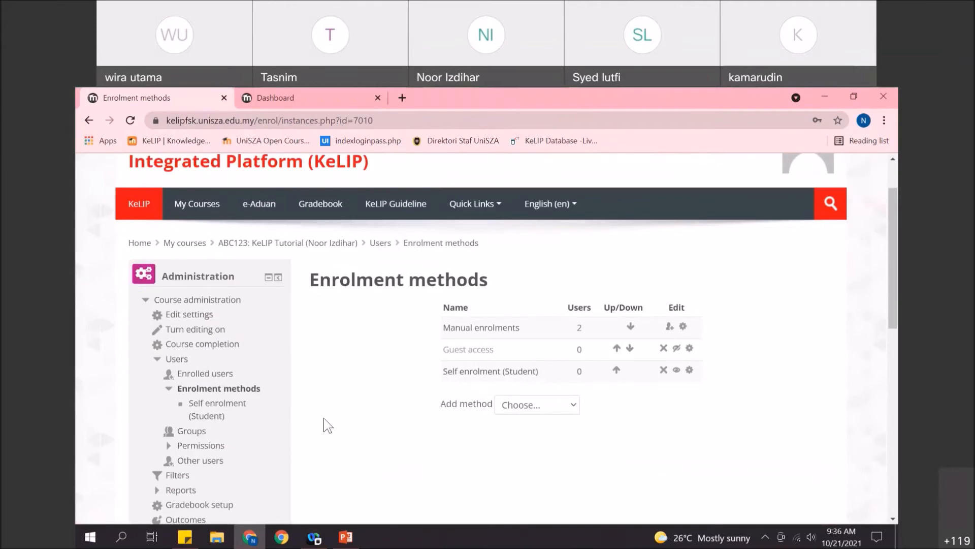
click(191, 435)
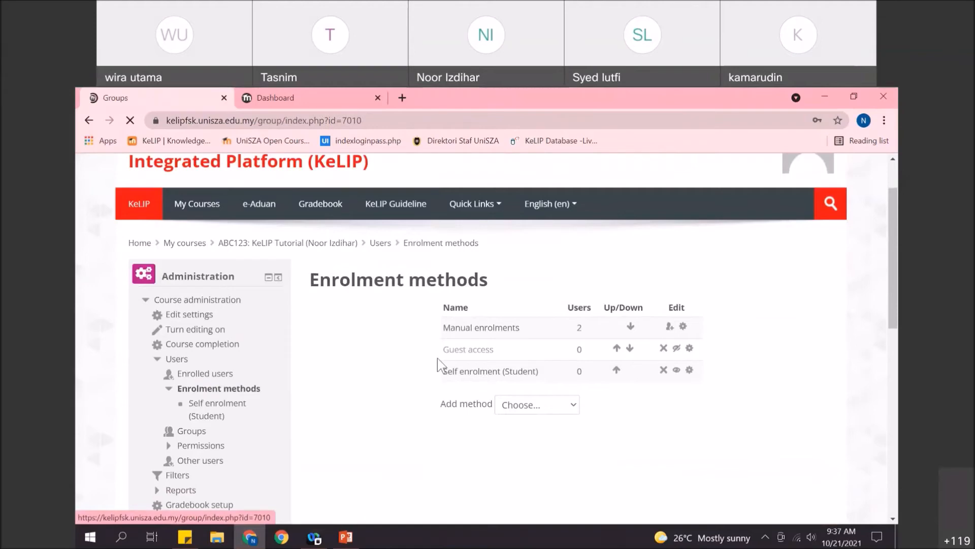
scroll(407, 315, down, 4)
click(429, 418)
click(470, 371)
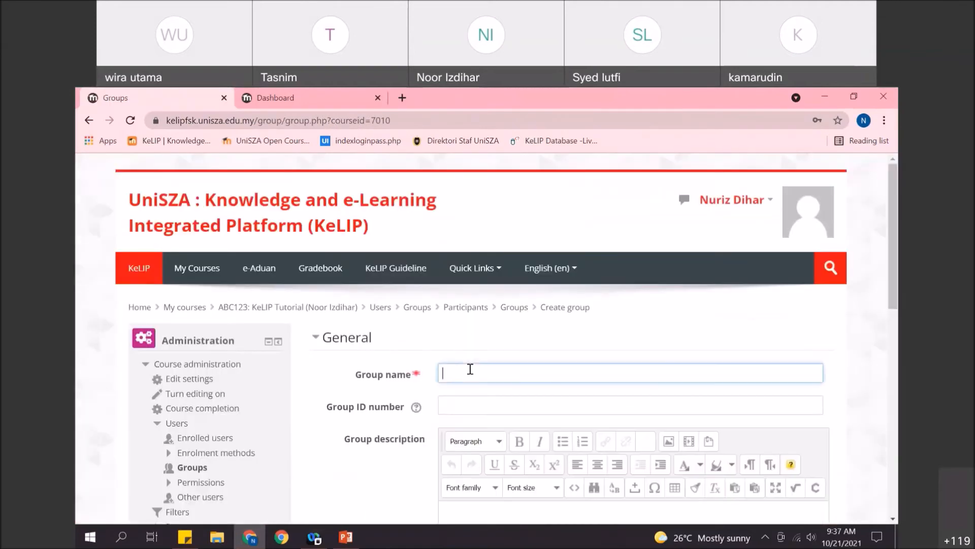
text(Group1)
- Give Group1 its own enrolment key and save the group
scroll(481, 378, down, 5)
scroll(422, 375, down, 2)
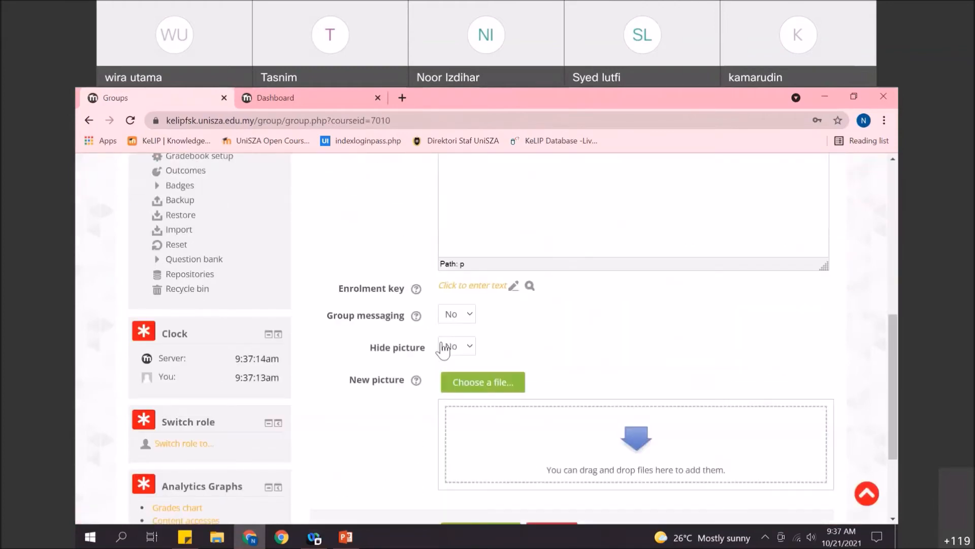
scroll(435, 352, up, 1)
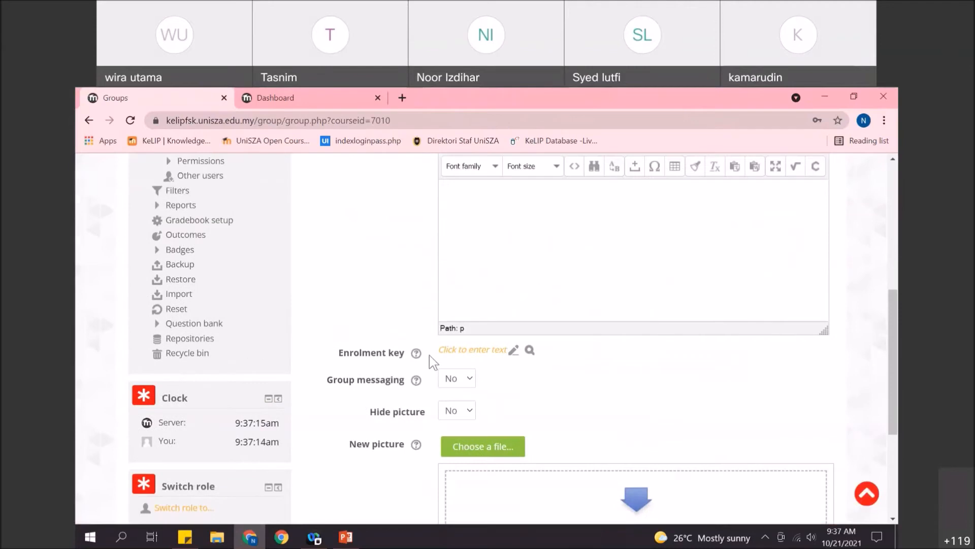
click(515, 350)
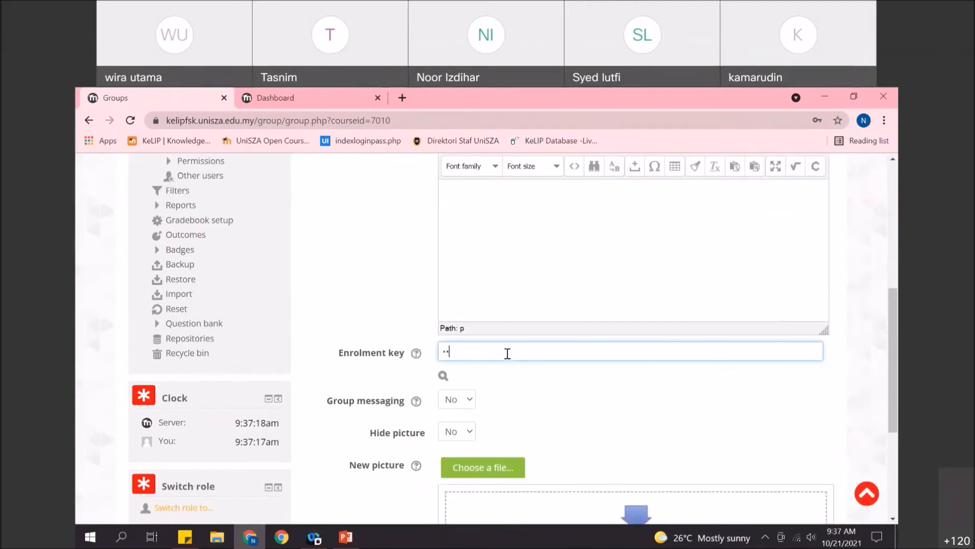
click(445, 375)
click(445, 375)
scroll(437, 364, down, 1)
scroll(429, 356, down, 2)
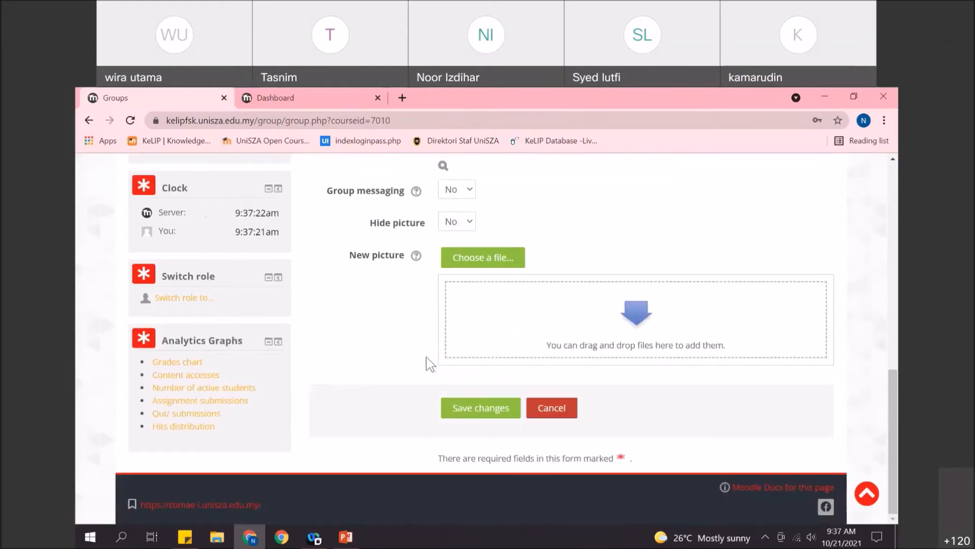
click(463, 409)
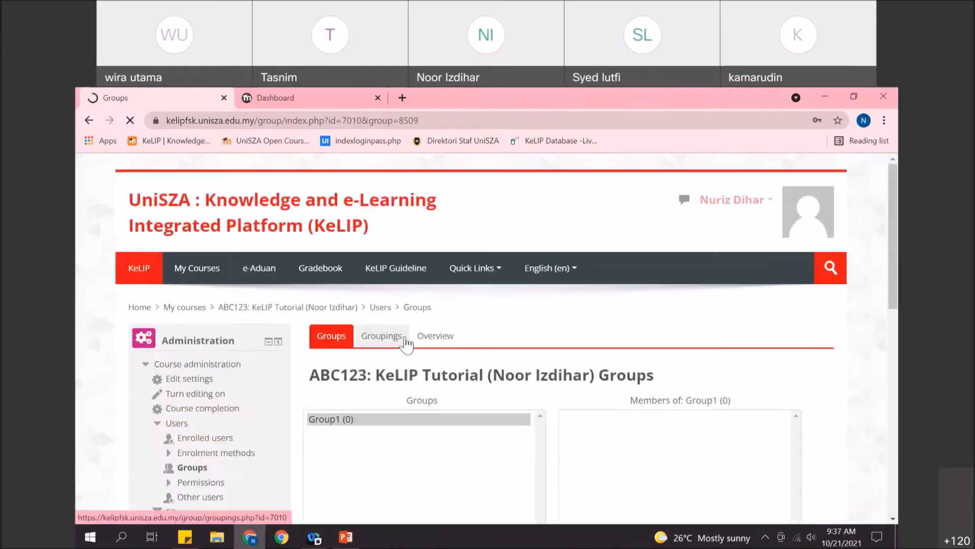
- Create a second group, group2, with its own enrolment key
scroll(403, 346, down, 3)
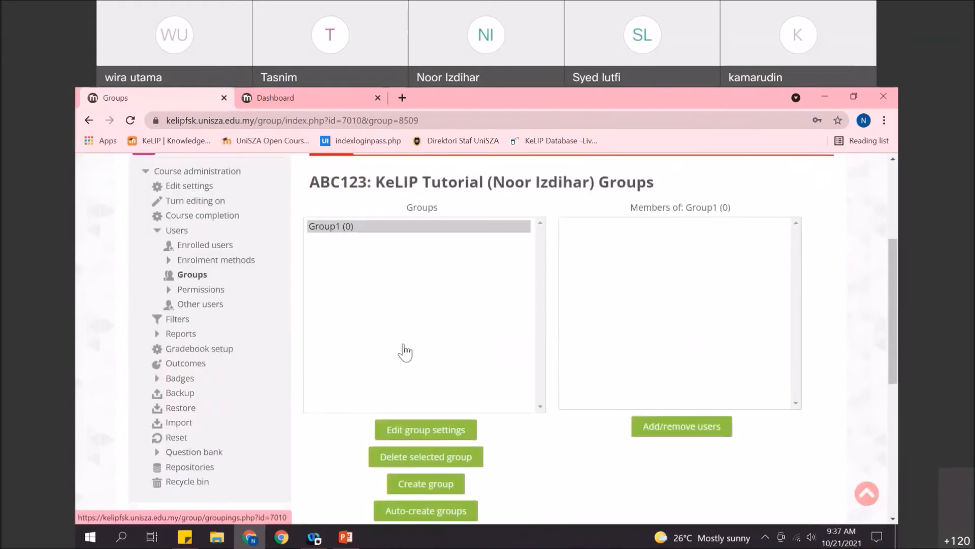
click(427, 484)
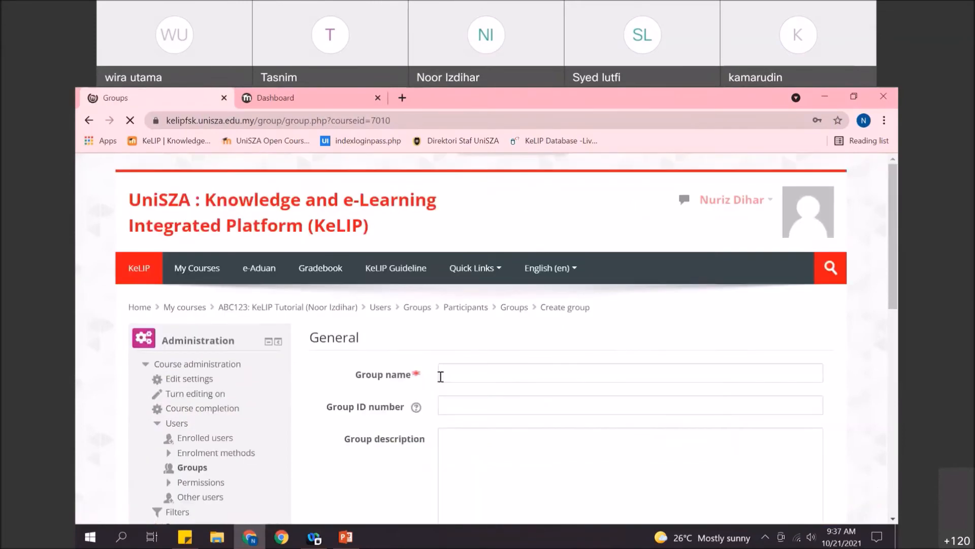
click(447, 376)
text(group2)
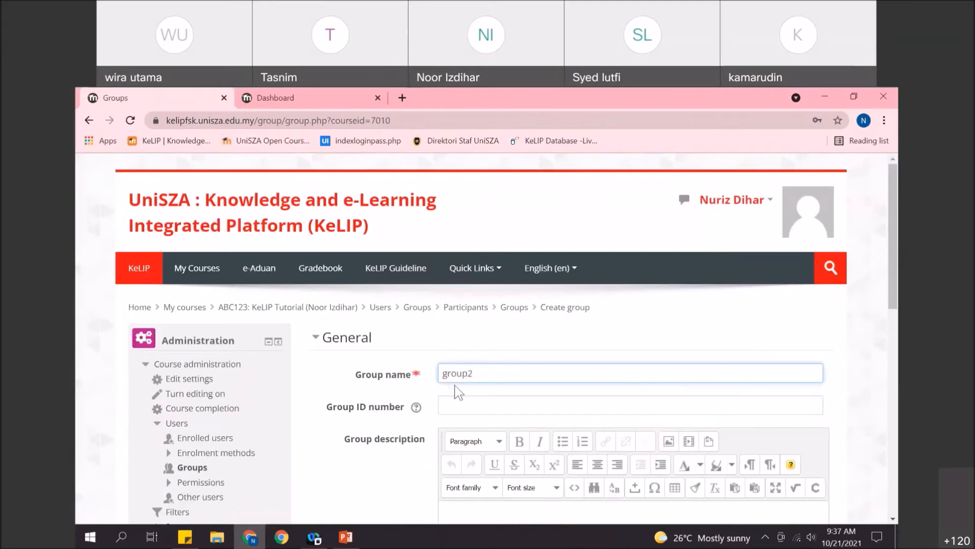
scroll(455, 389, down, 6)
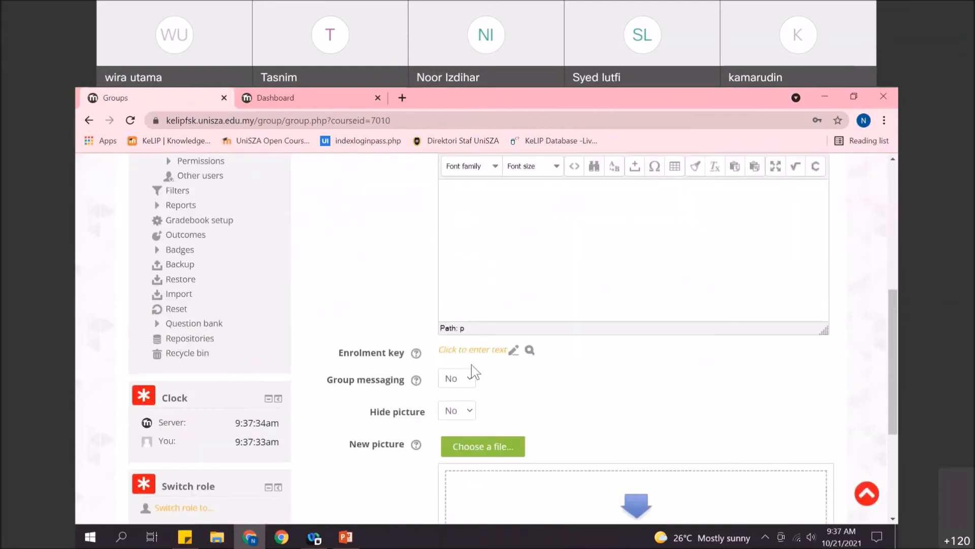
click(512, 350)
text(•)
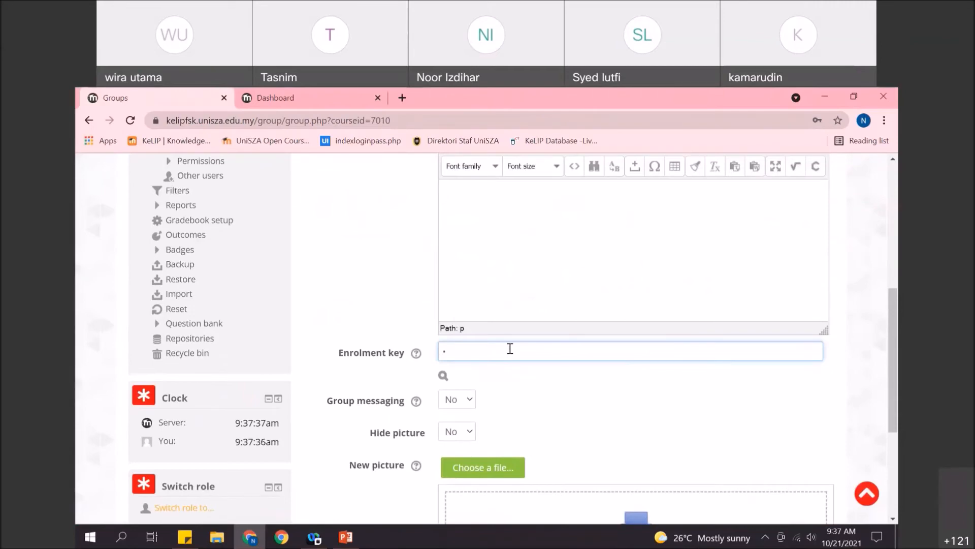
text(•)
click(445, 376)
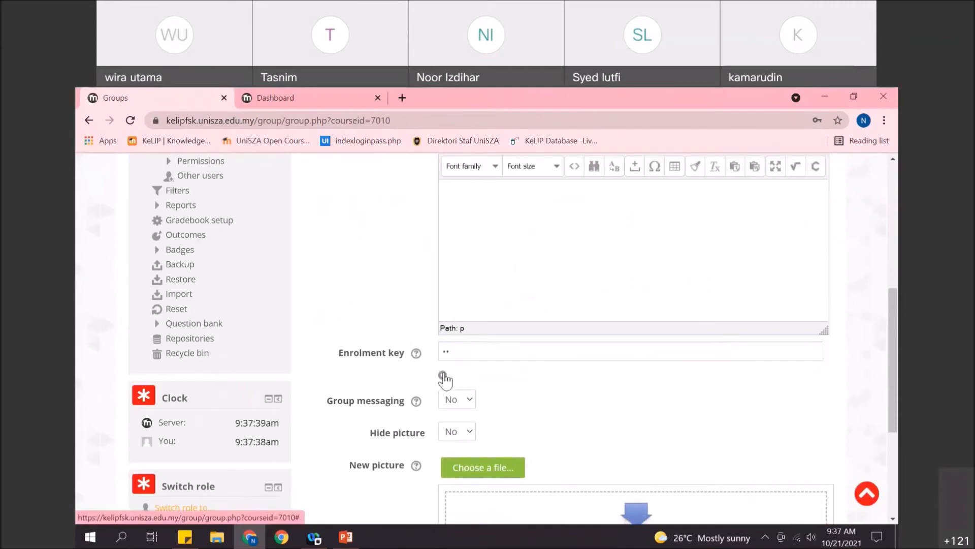
scroll(441, 381, down, 4)
click(468, 412)
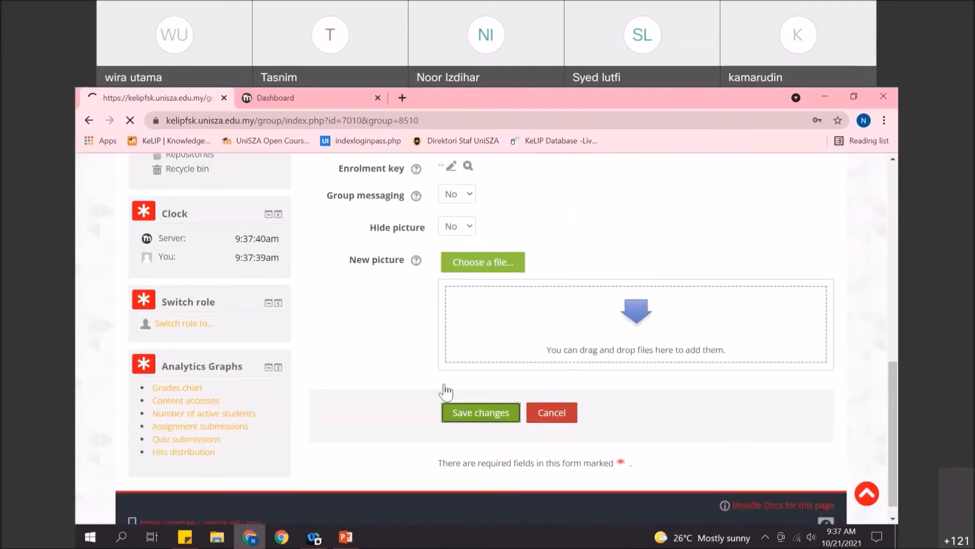
- Return to the ABC123 course page and expand Users
click(241, 249)
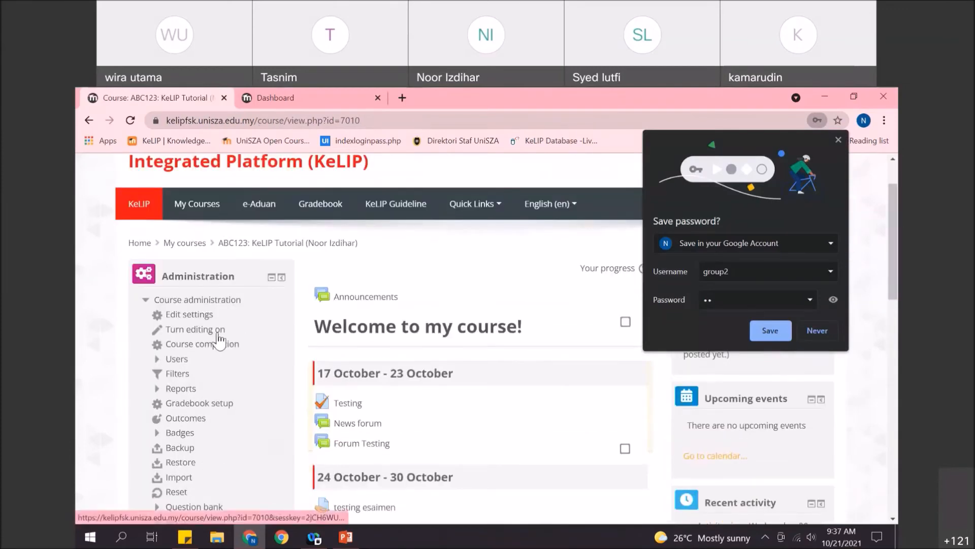
scroll(218, 337, down, 4)
scroll(213, 310, up, 2)
click(176, 295)
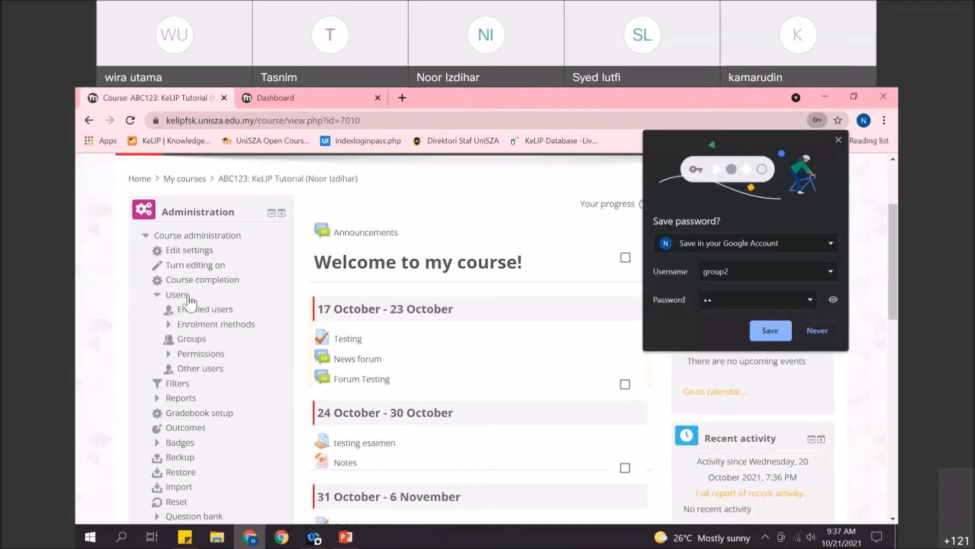
- From Enrolled users, unenrol the first teacher after dismissing the save-password prompt
click(219, 309)
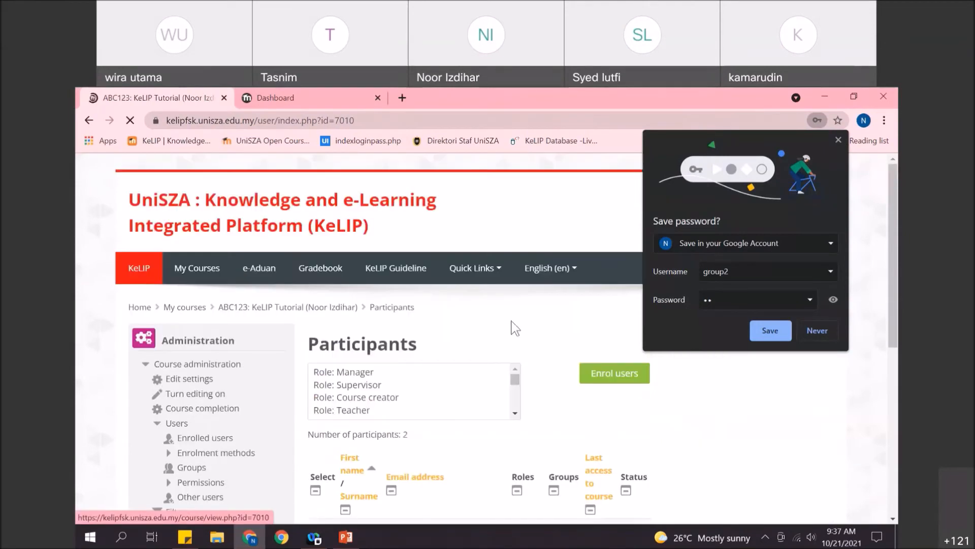
scroll(540, 344, down, 3)
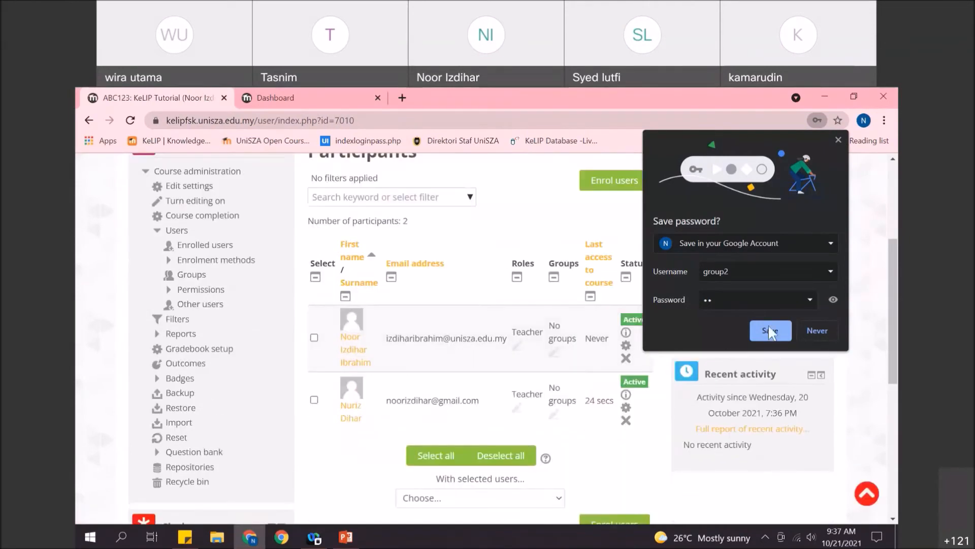
click(810, 330)
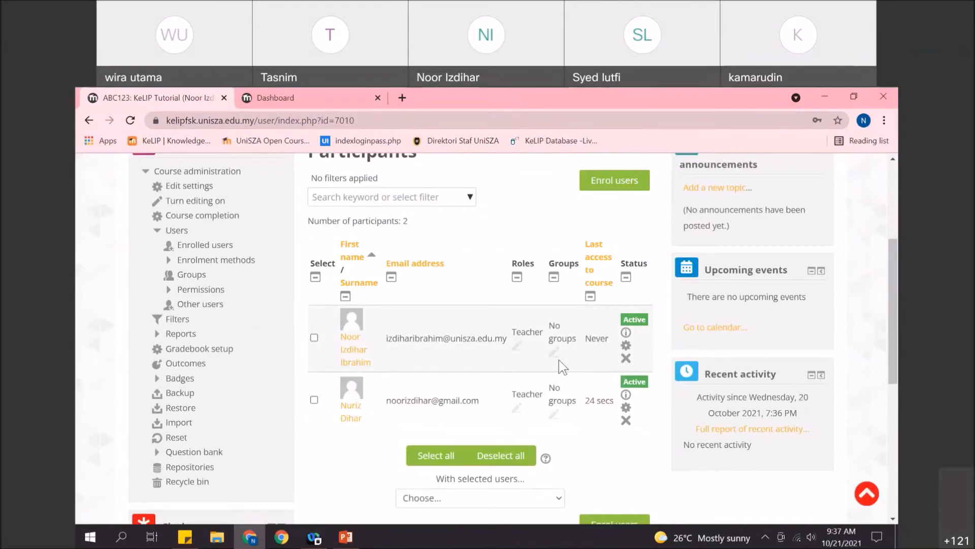
click(626, 358)
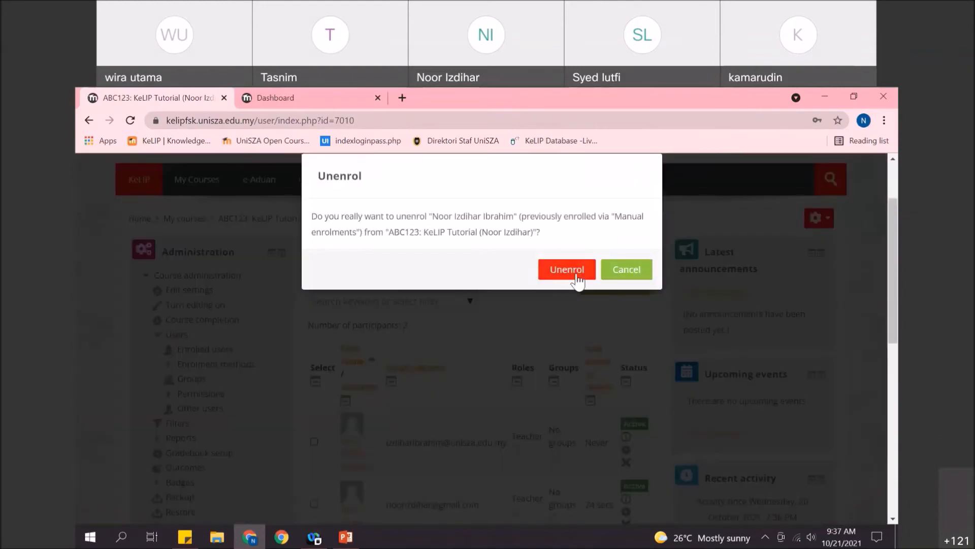
click(567, 269)
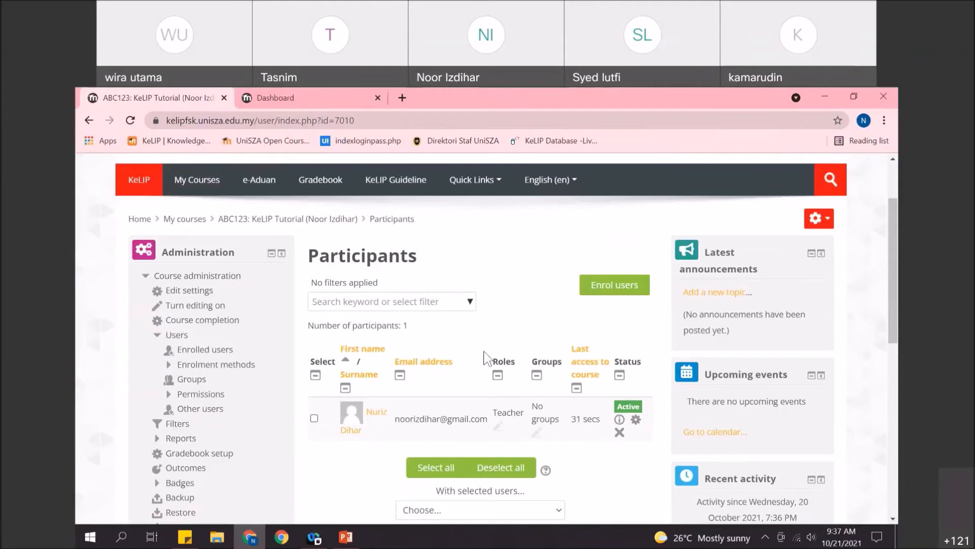
- Bring up Chrome's 'Who's using Chrome?' profile picker window
click(435, 302)
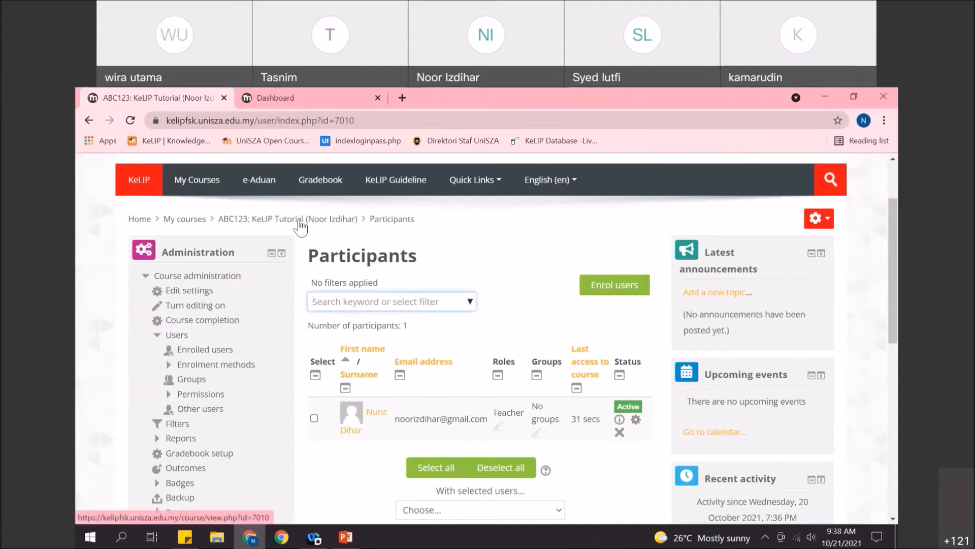
scroll(319, 245, down, 1)
scroll(319, 245, up, 1)
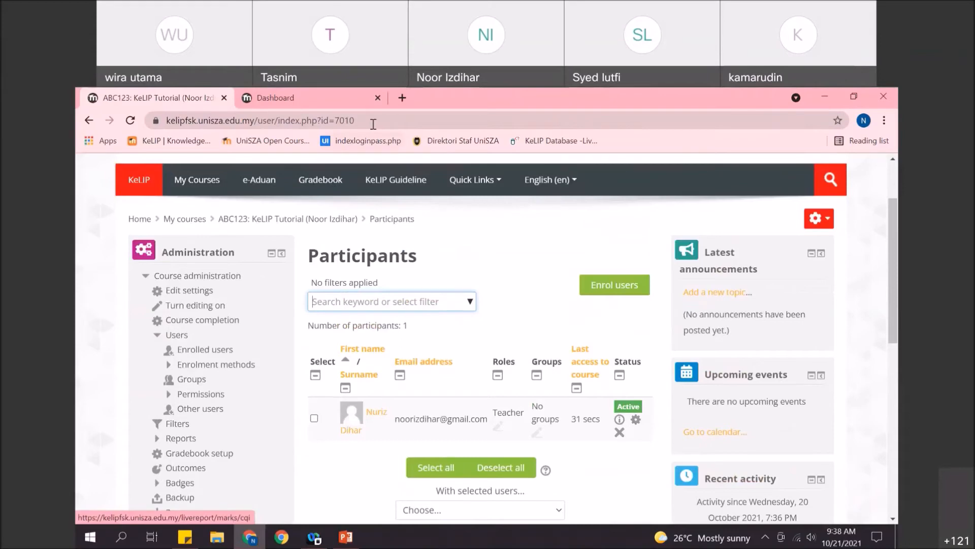
click(278, 541)
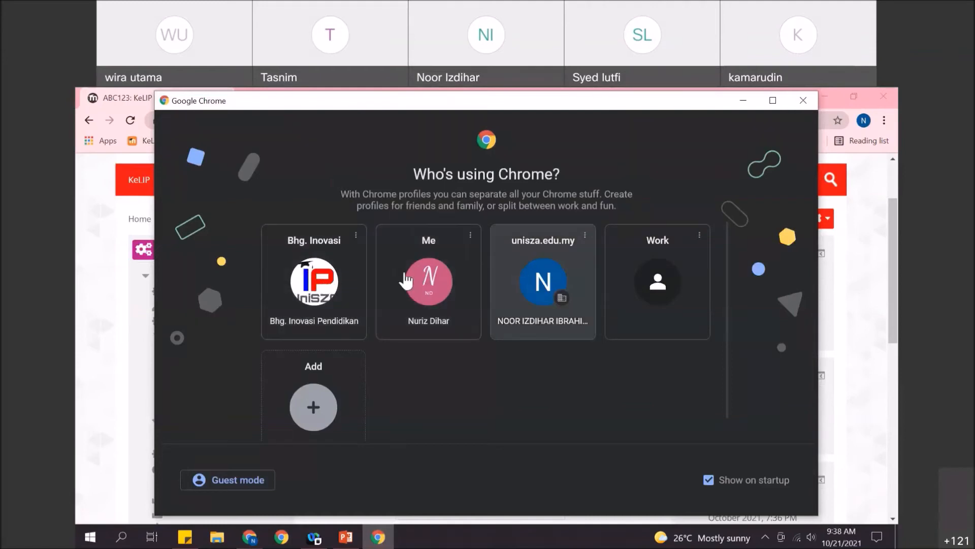
- Under the Me profile, load the KeLIP portal and enter the Fakulti Sains Kesihatan site
click(440, 280)
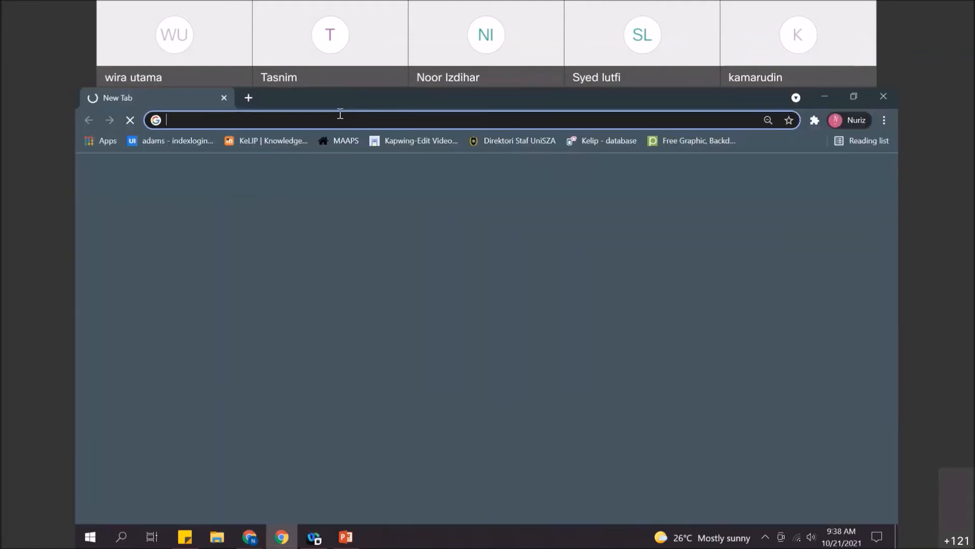
click(272, 140)
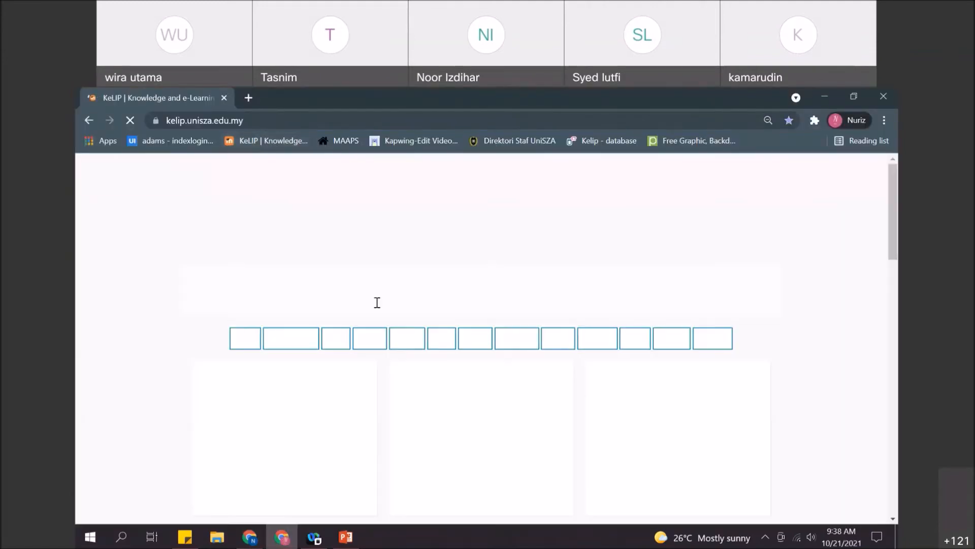
scroll(535, 343, down, 3)
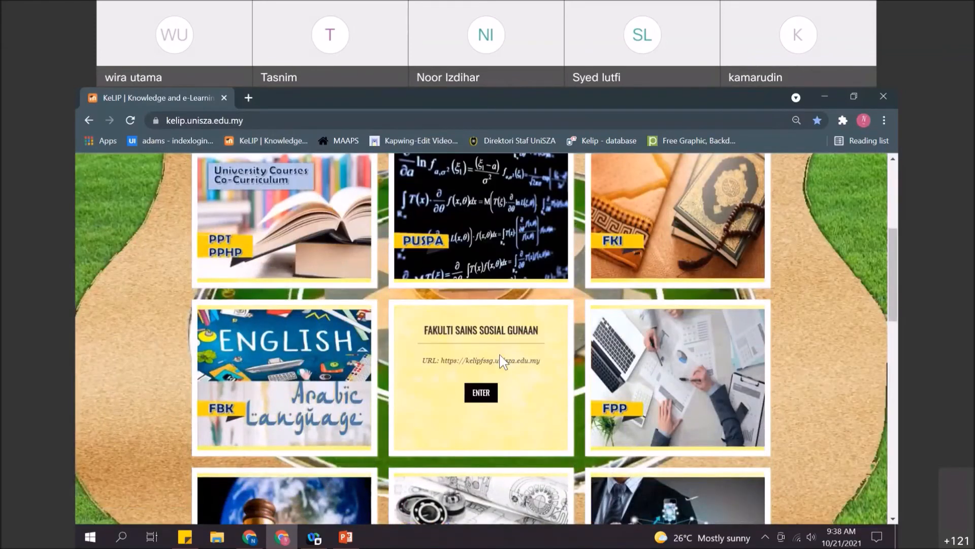
scroll(501, 361, down, 4)
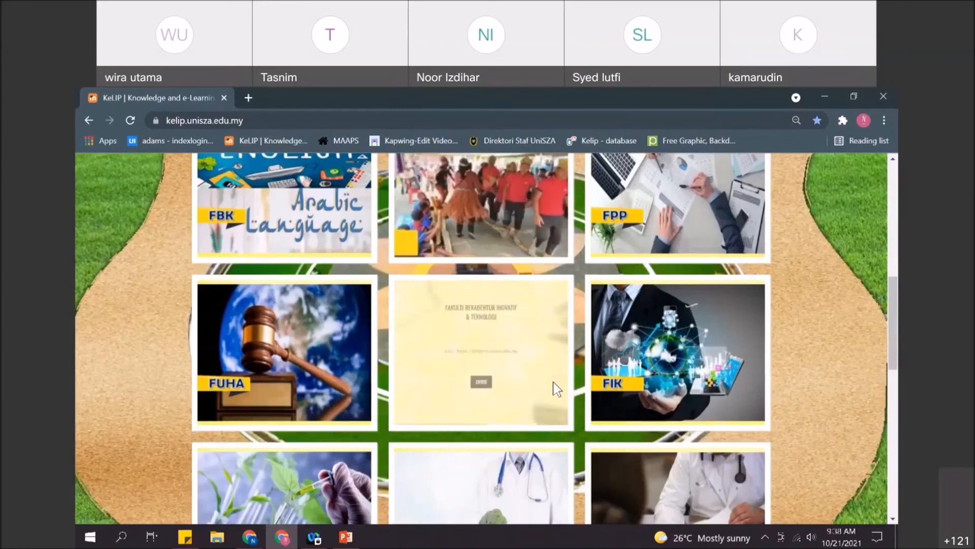
mouse_move(596, 376)
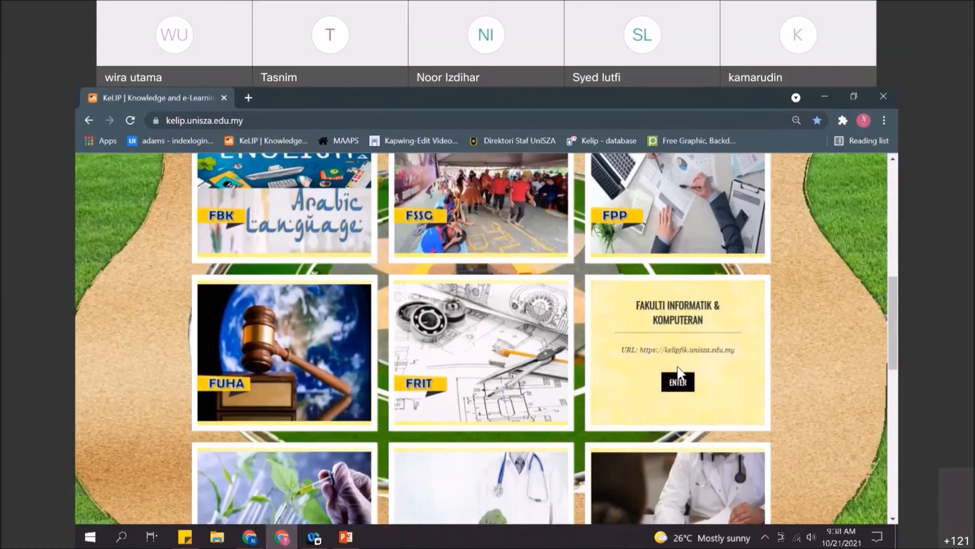
scroll(539, 373, down, 3)
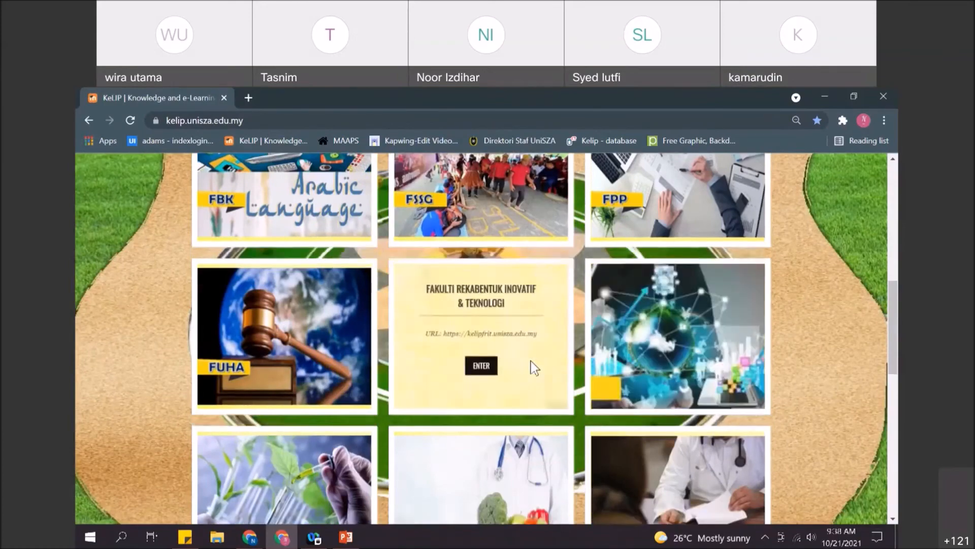
mouse_move(523, 375)
scroll(501, 376, up, 1)
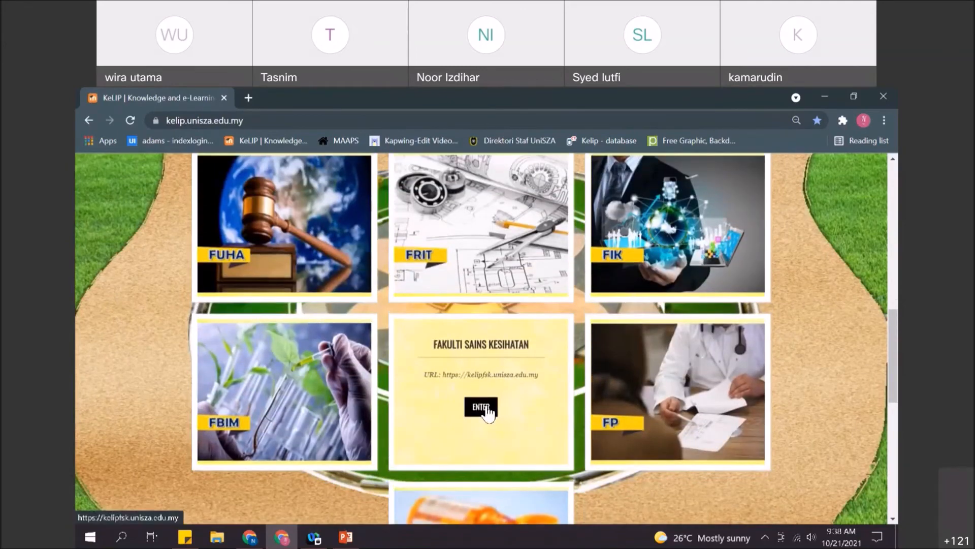
click(485, 407)
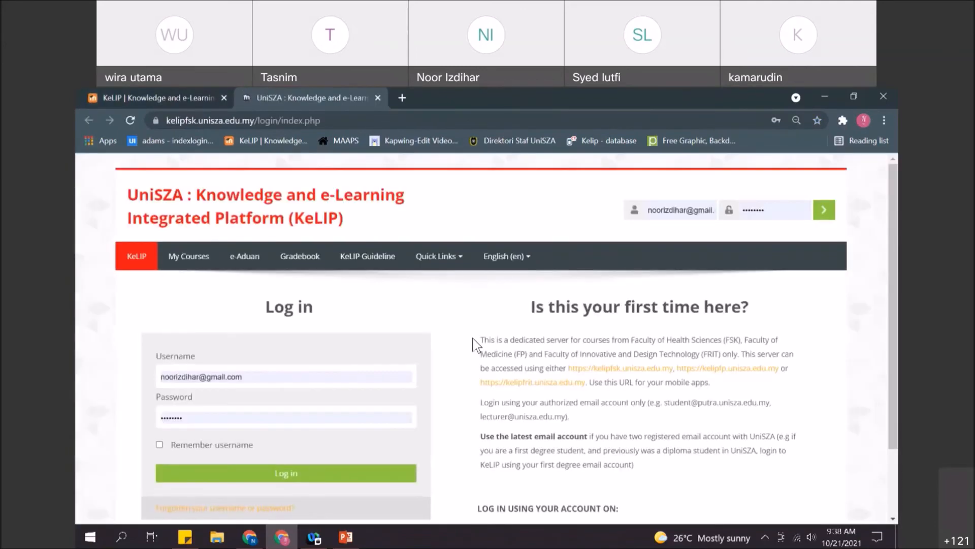
- Log in to the FSK KeLIP server with the saved student account's username and password
scroll(367, 340, down, 1)
drag(202, 312, 157, 311)
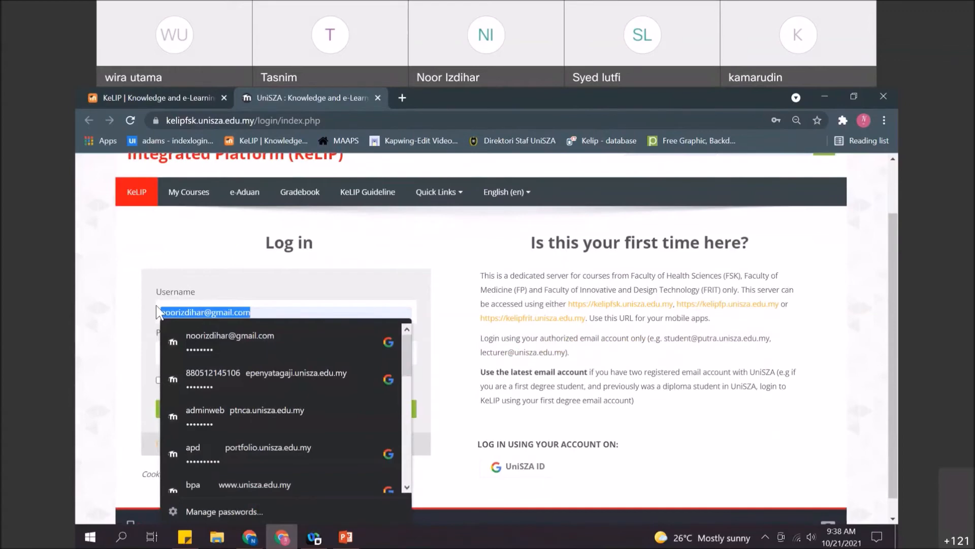
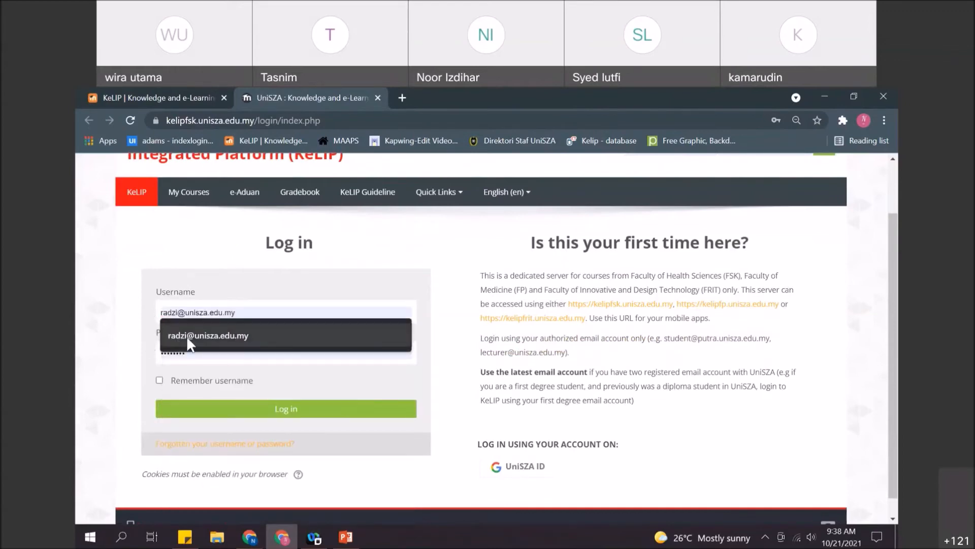
click(186, 336)
key(Tab)
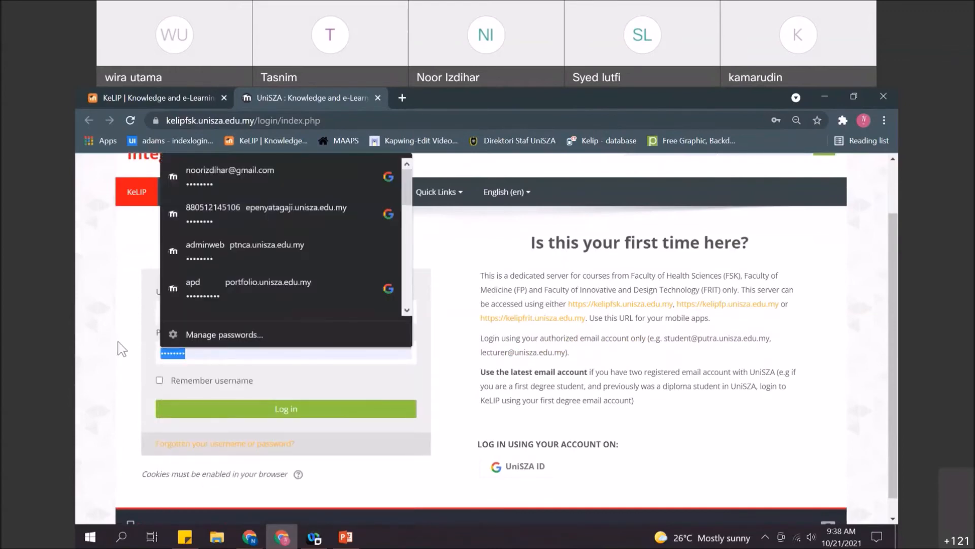
text(********)
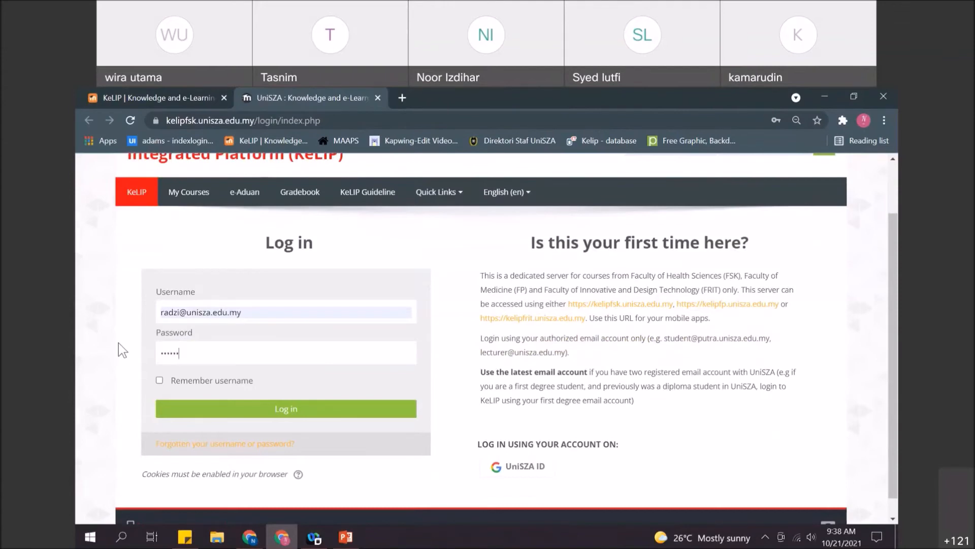
click(304, 417)
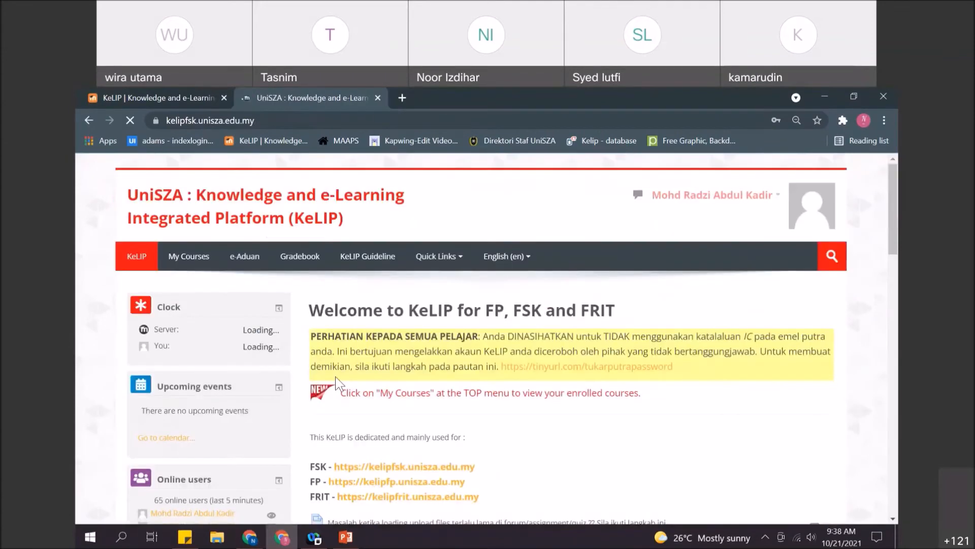
- Search courses for abc123 and open the first ABC123: KeLIP Tutorial result
click(818, 140)
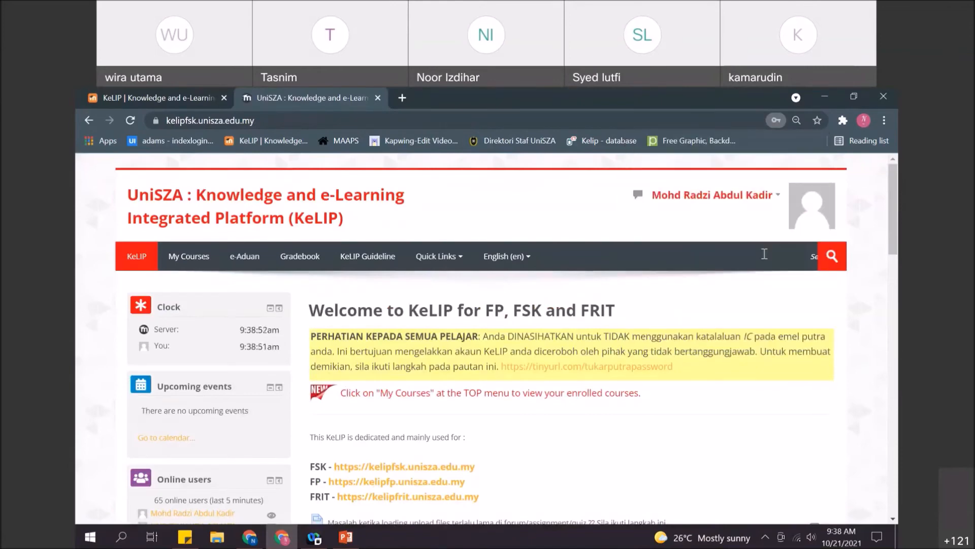
click(765, 251)
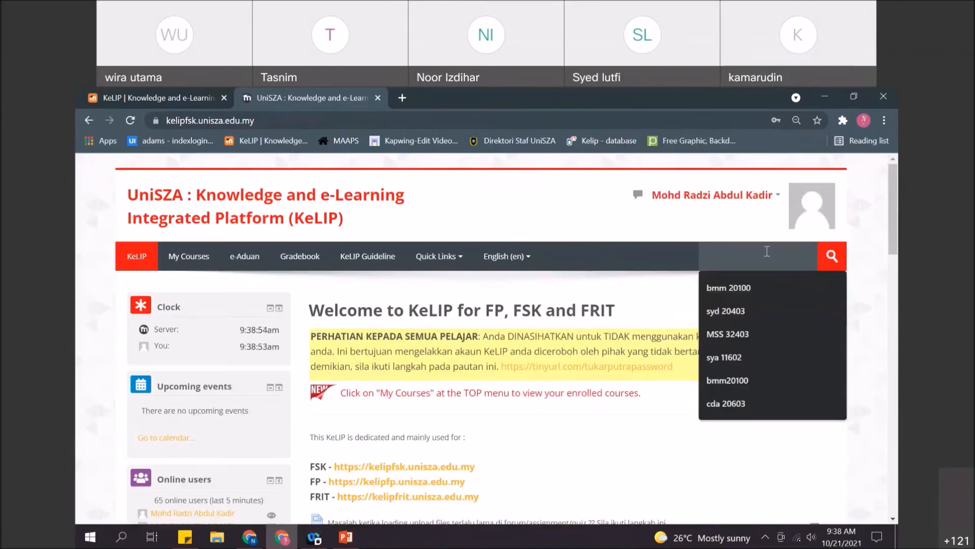
text(abc1)
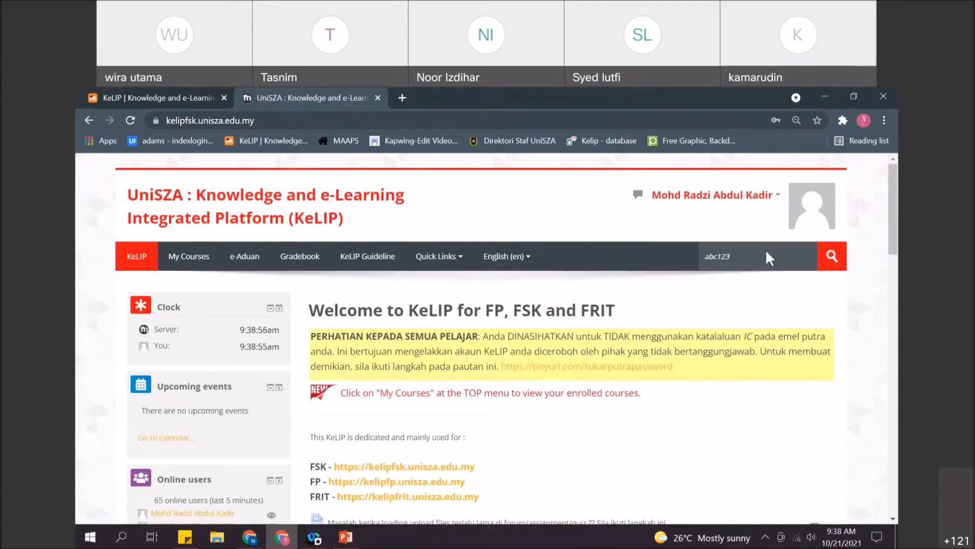
text(23)
key(Return)
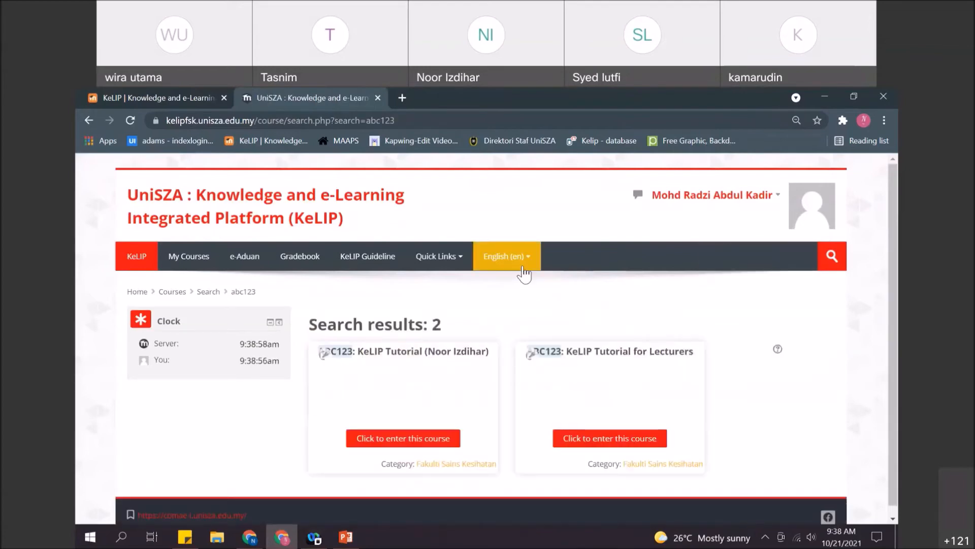
click(419, 443)
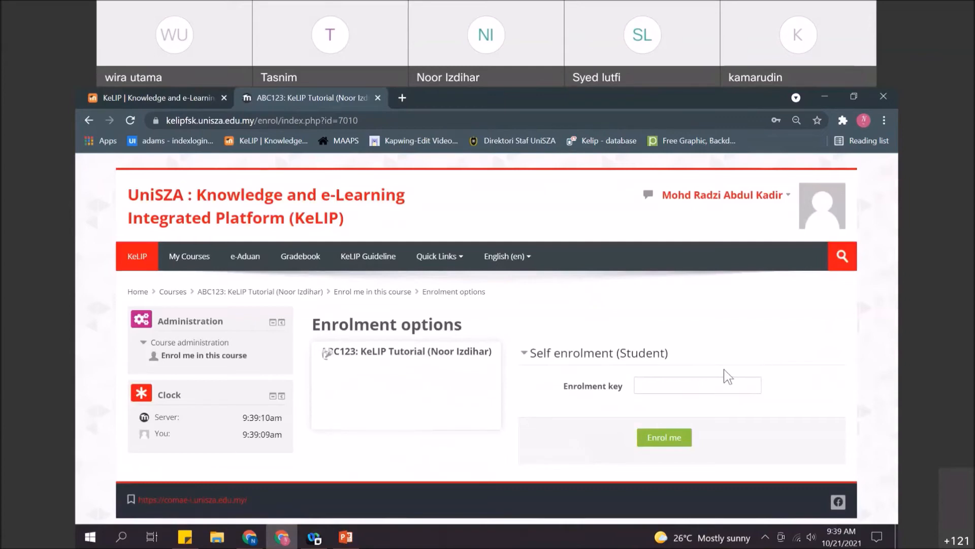
- Enrol the student account in ABC123 with the enrolment key, decline saving the password, and switch back to the lecturer's window
click(716, 387)
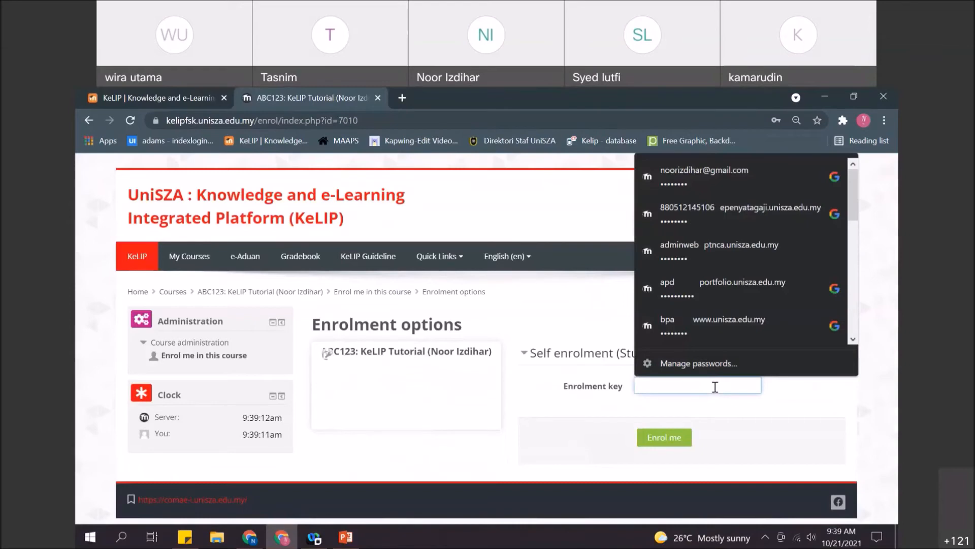
text(a)
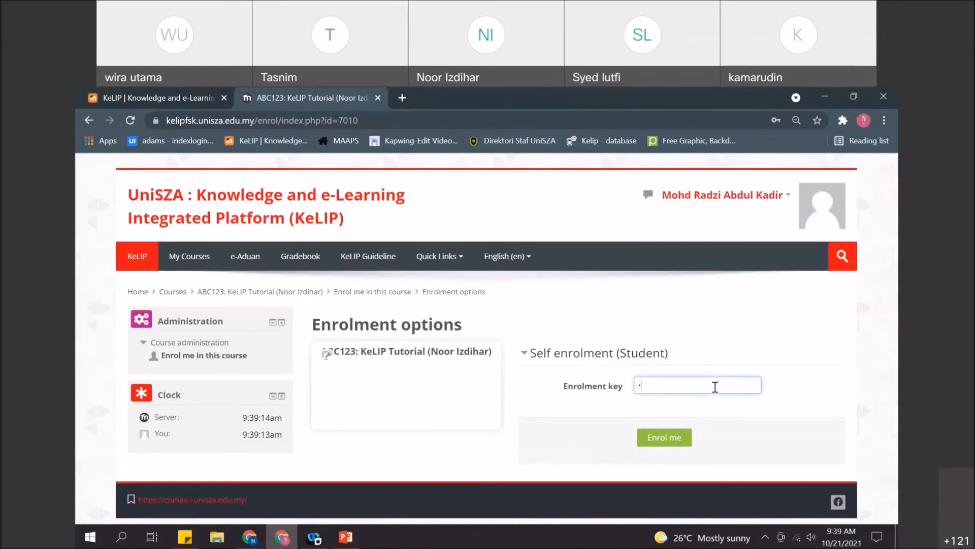
text(a)
click(678, 441)
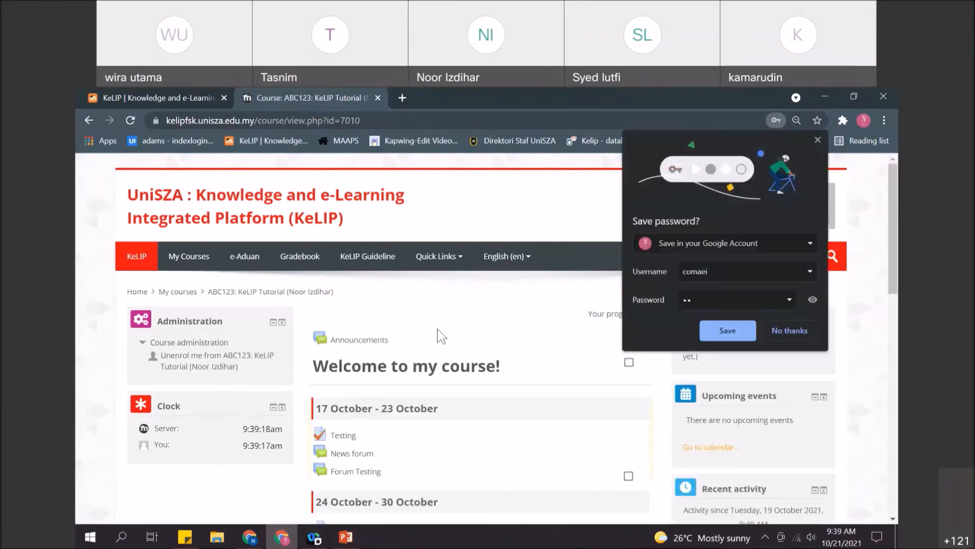
click(815, 136)
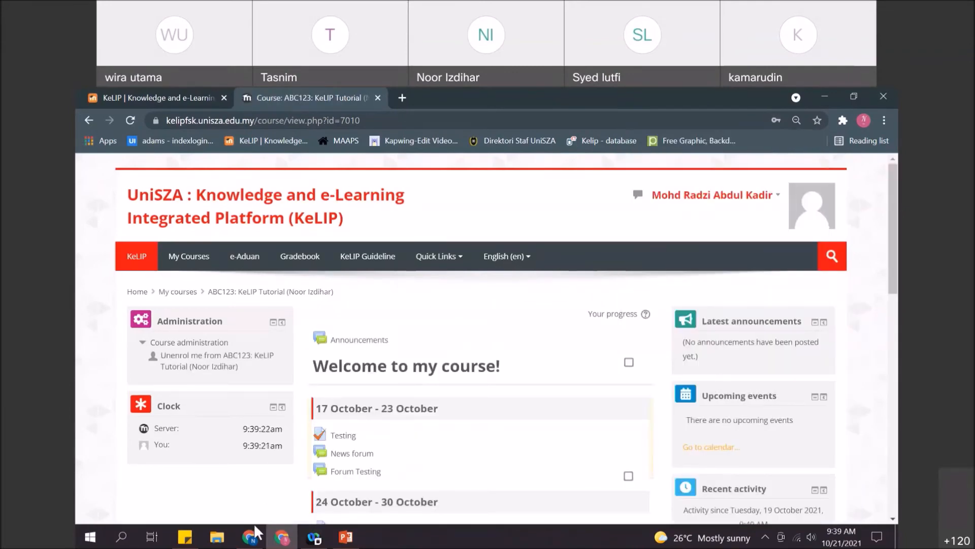
click(255, 527)
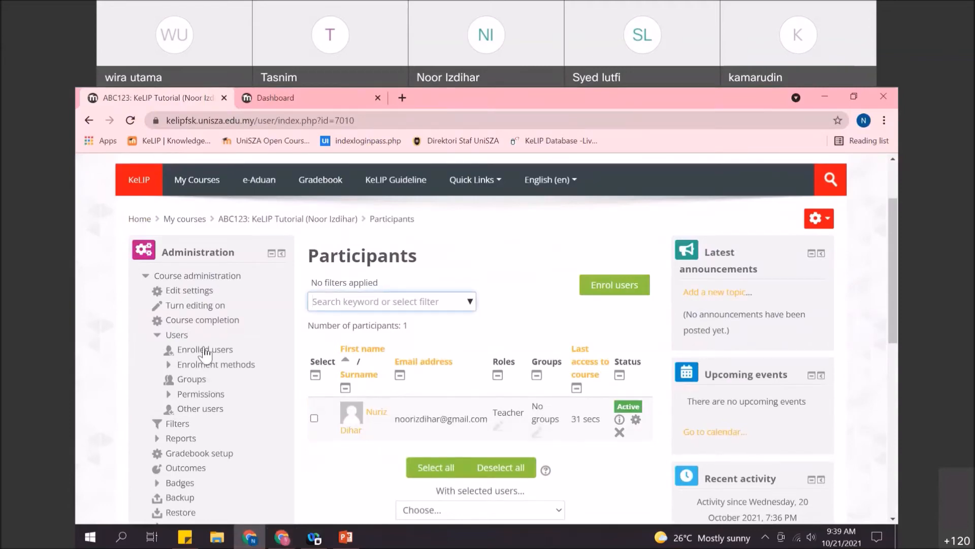
- Open ABC123's enrolled users and scan the three participants, including two students in Group1
click(205, 350)
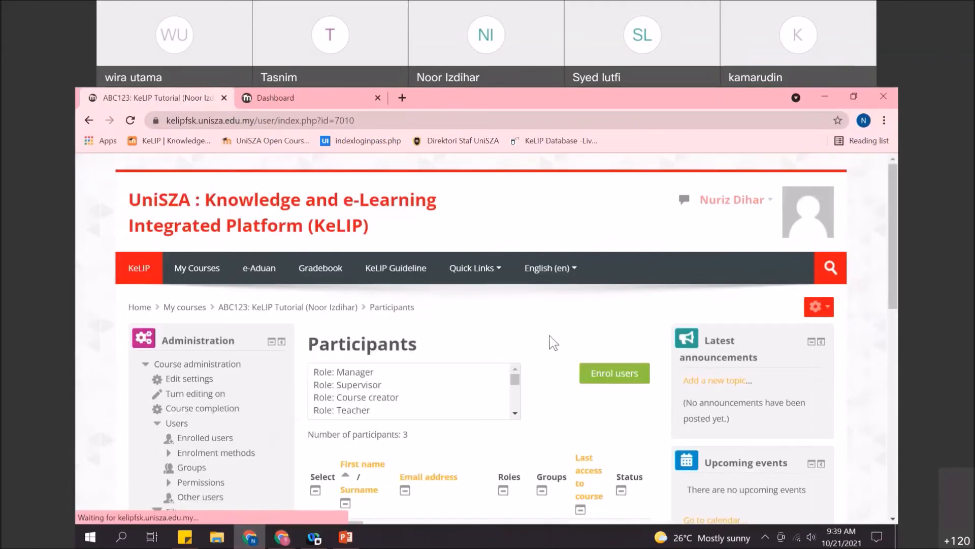
scroll(464, 311, down, 4)
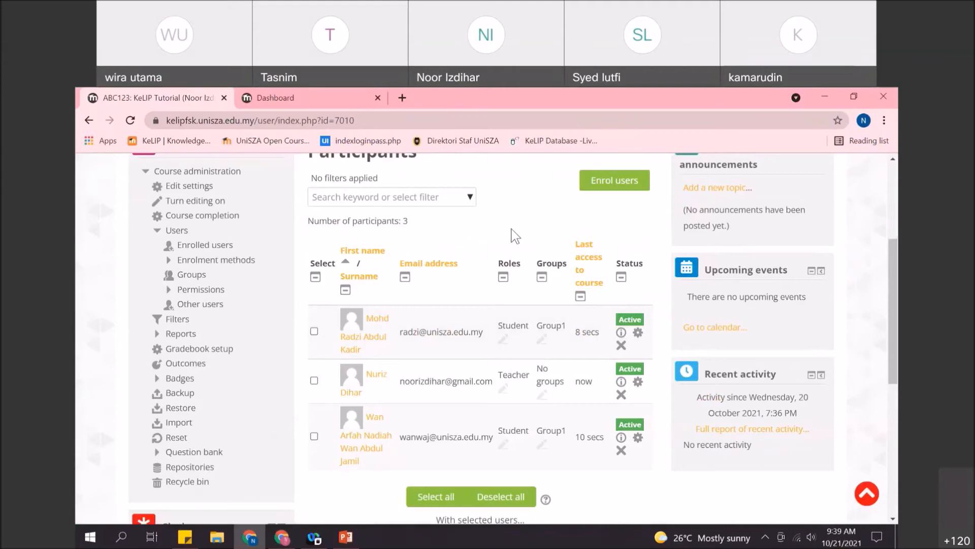
scroll(514, 235, up, 2)
scroll(513, 235, down, 2)
- Review ABC123's enrolment methods, view Group1's two members, then return to enrolled users
click(211, 265)
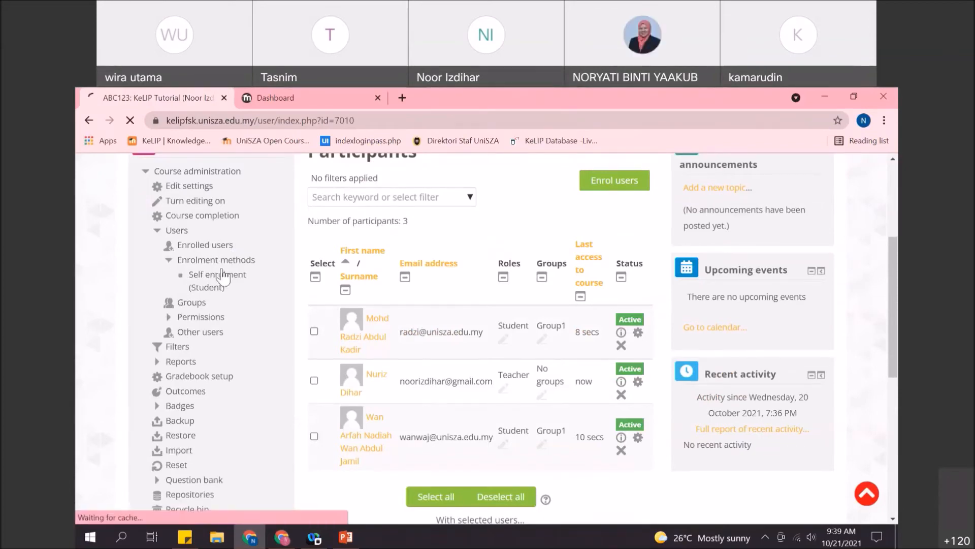
scroll(284, 315, down, 3)
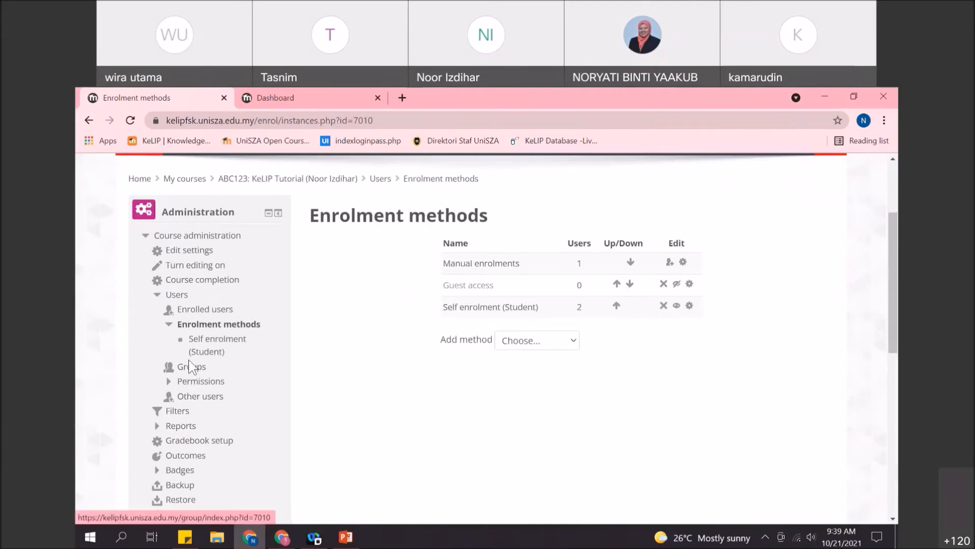
click(191, 373)
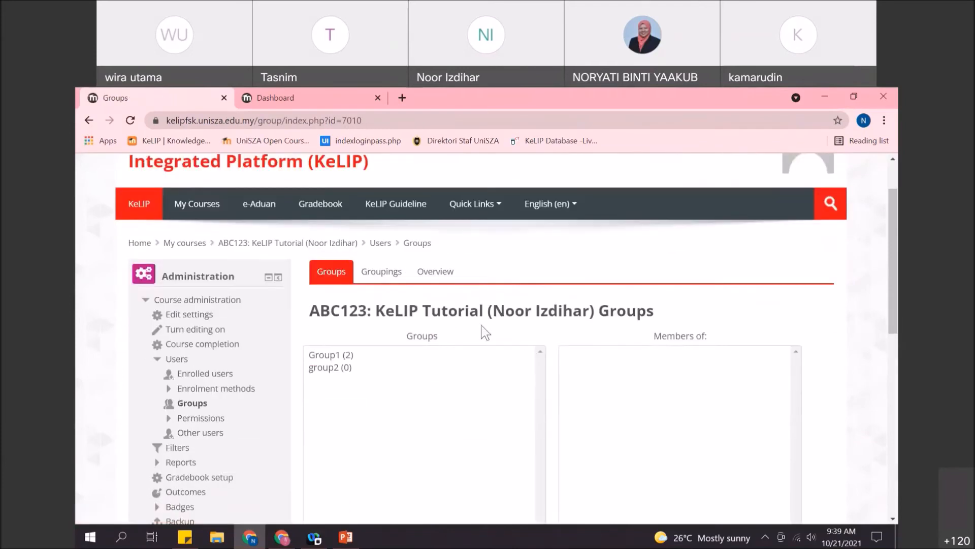
scroll(414, 337, down, 1)
click(336, 292)
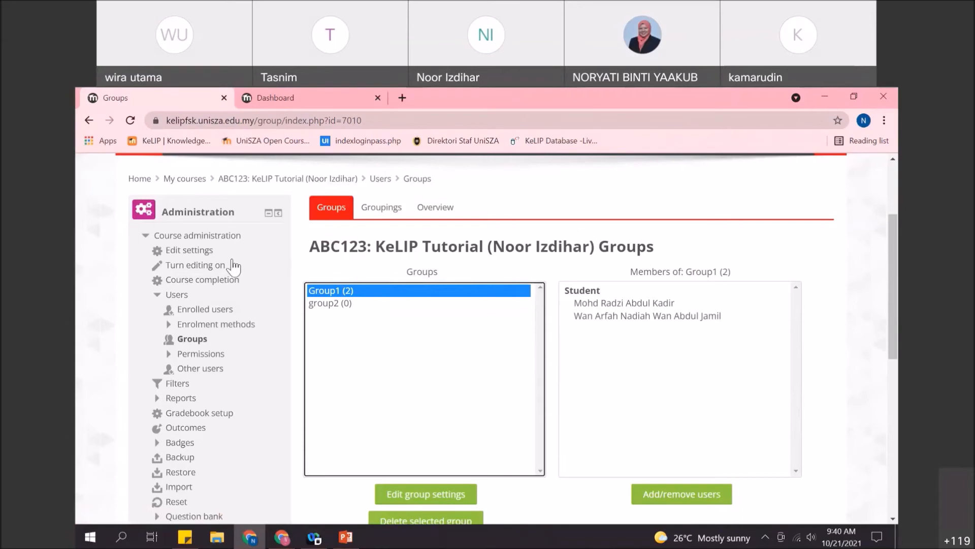
click(199, 311)
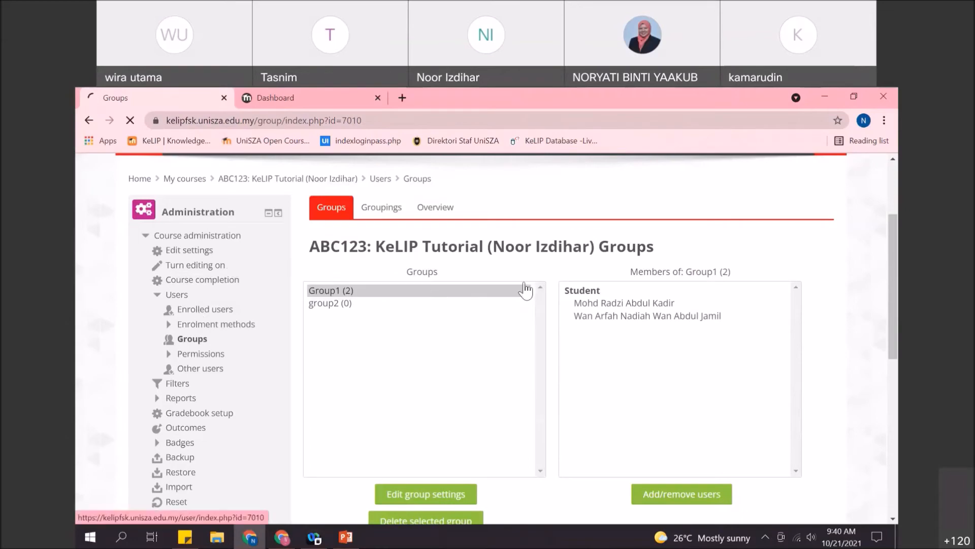
scroll(553, 292, down, 2)
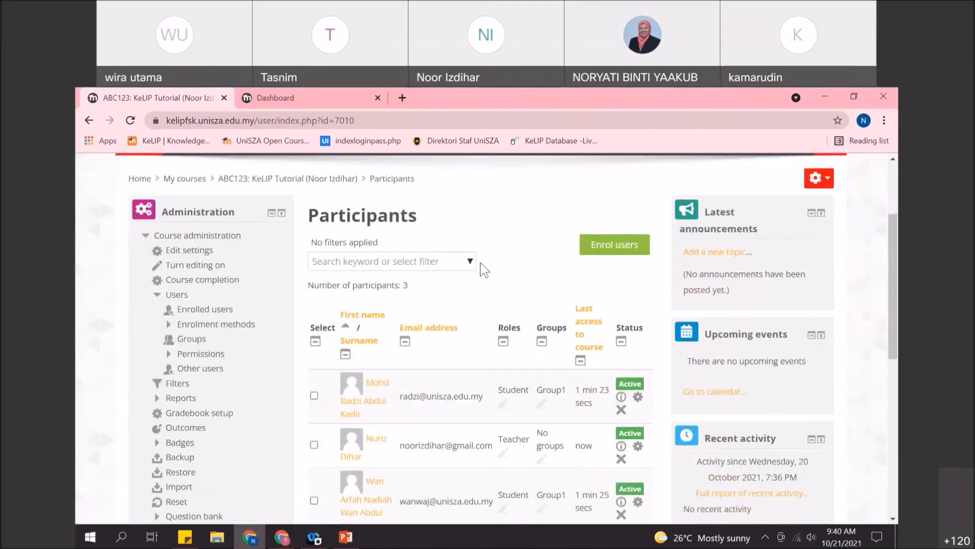
scroll(483, 269, down, 2)
scroll(475, 262, up, 2)
click(471, 261)
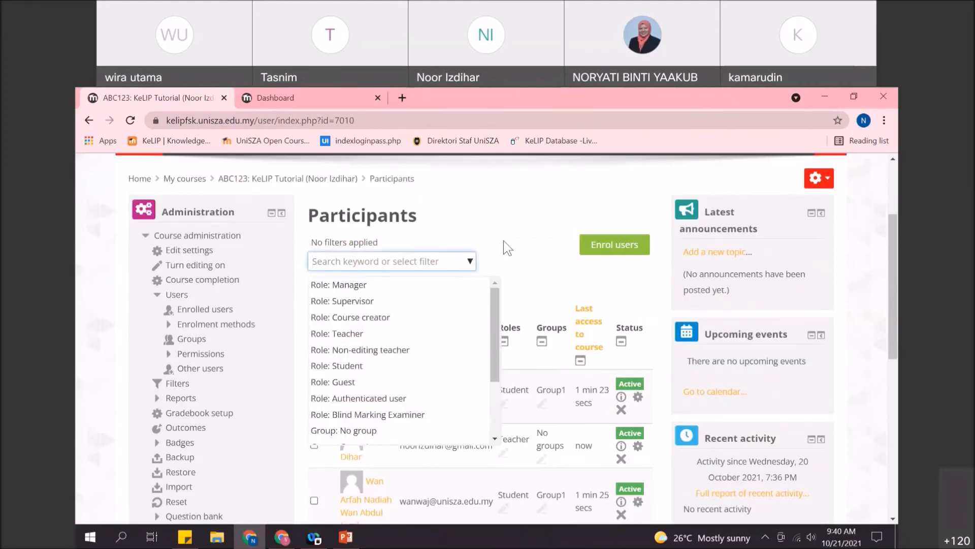
click(470, 262)
click(470, 262)
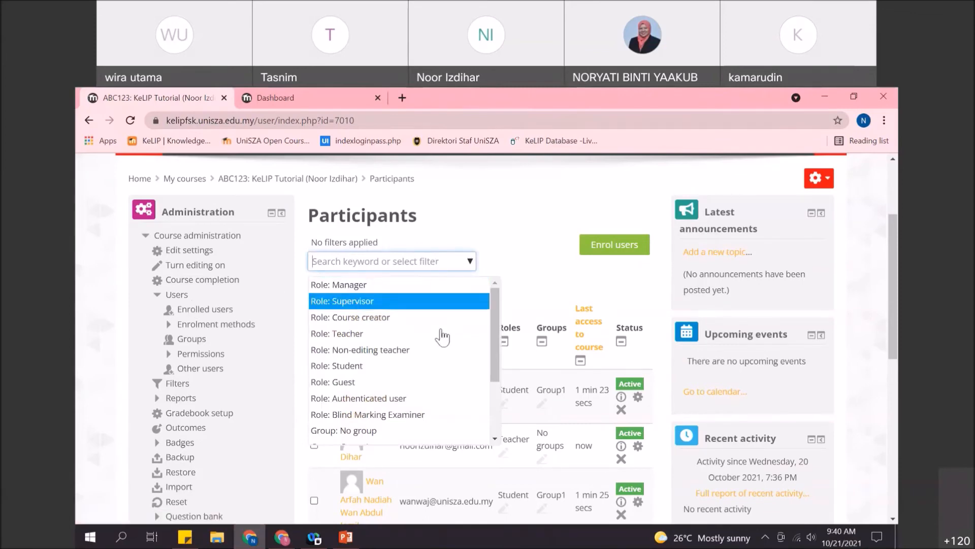
scroll(430, 368, down, 2)
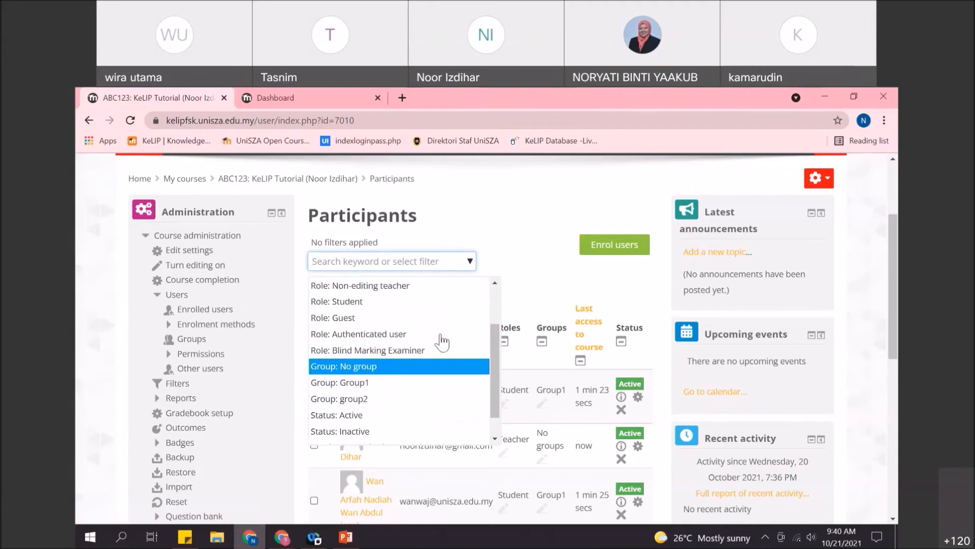
click(385, 367)
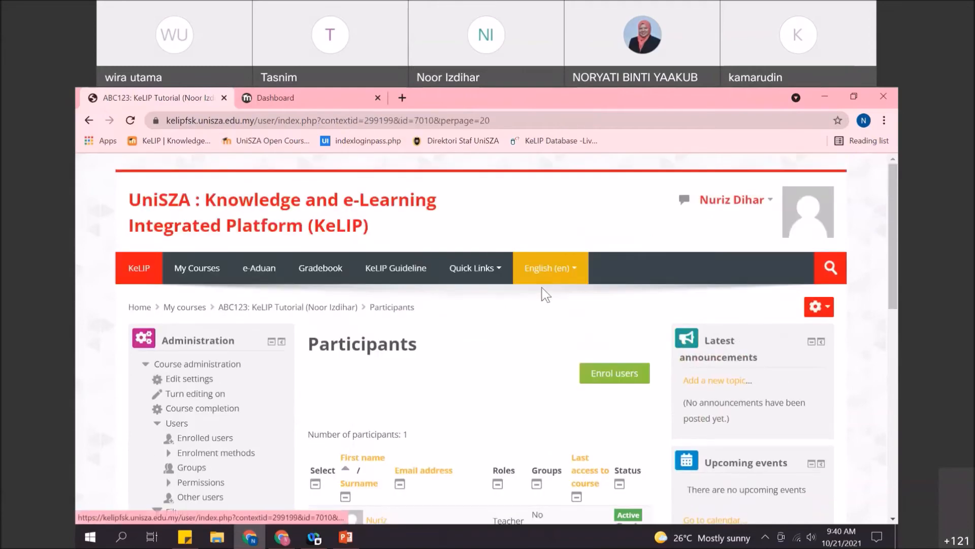
scroll(542, 291, down, 3)
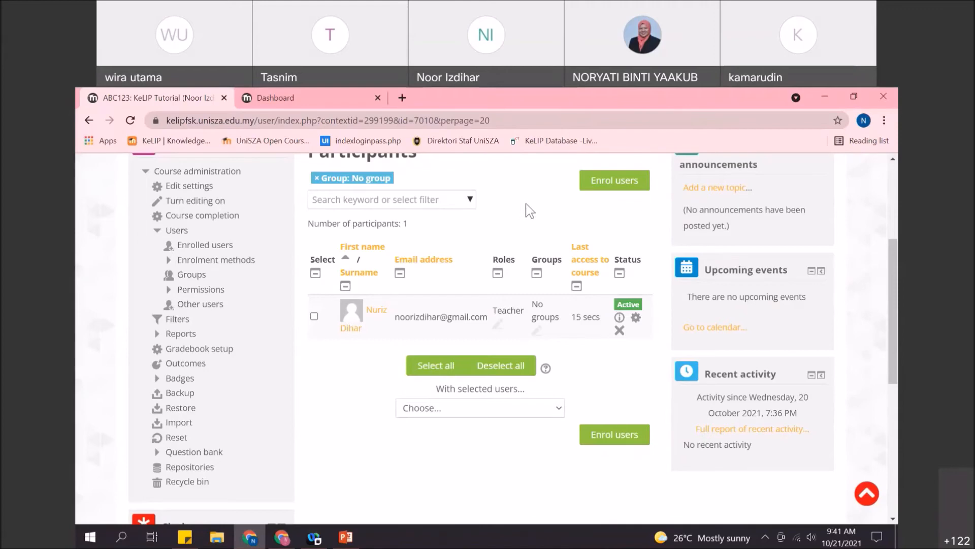
scroll(524, 214, up, 3)
scroll(372, 287, down, 1)
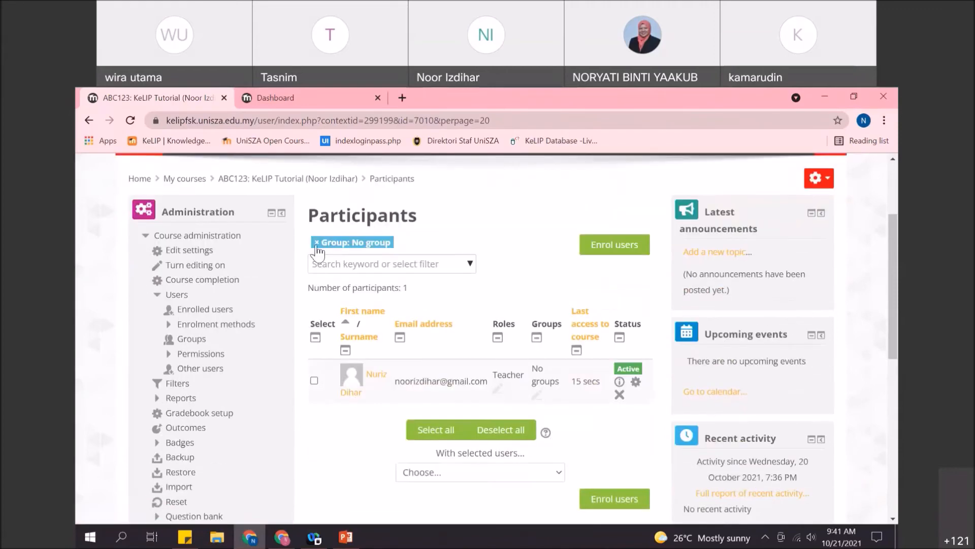
click(317, 297)
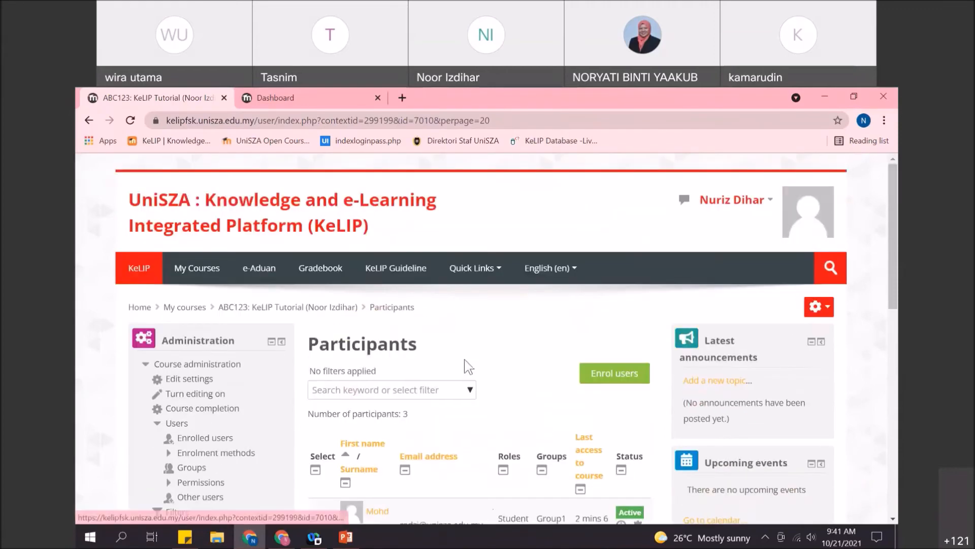
click(466, 391)
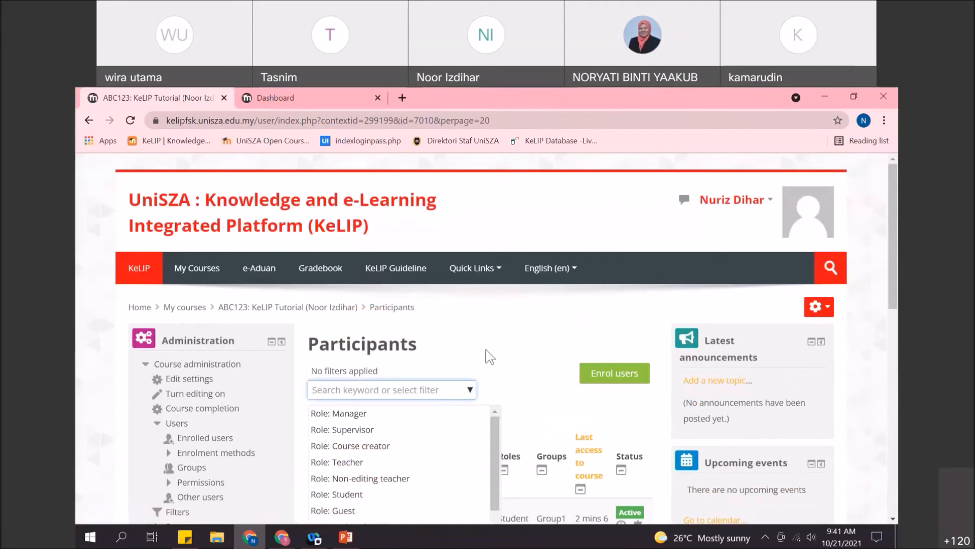
scroll(489, 357, down, 2)
scroll(489, 357, up, 1)
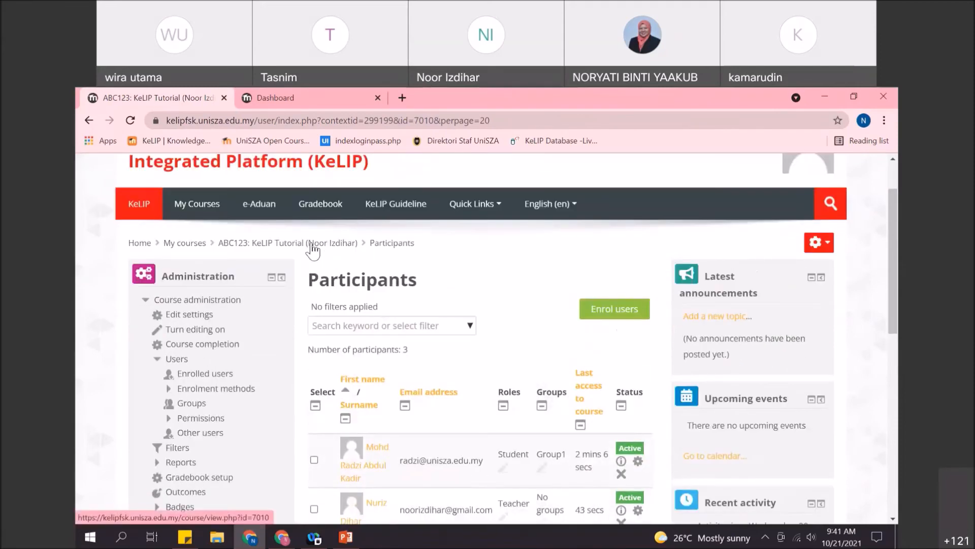
- Return to the ABC123 course page and open Quick Links > Tools for Lecturers > Request New Course
click(312, 245)
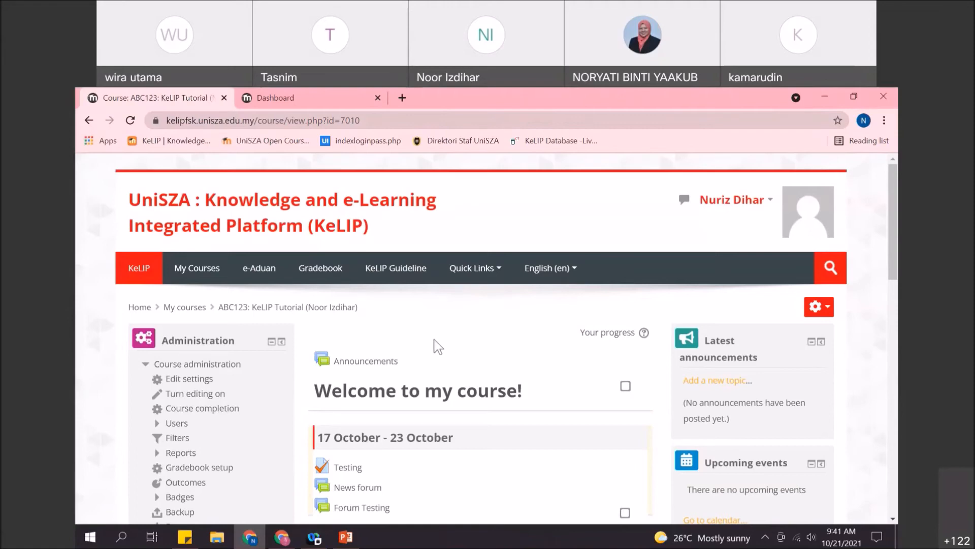
click(483, 269)
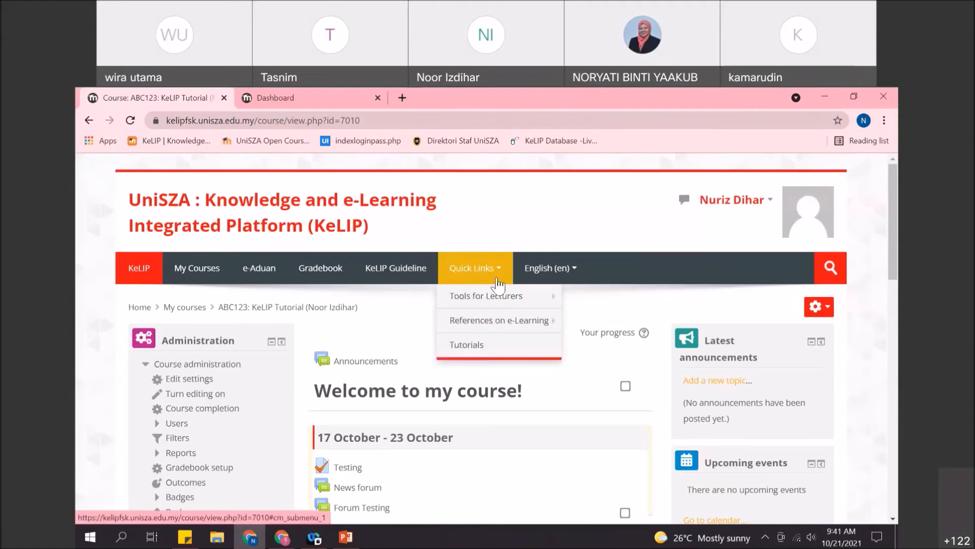
mouse_move(508, 297)
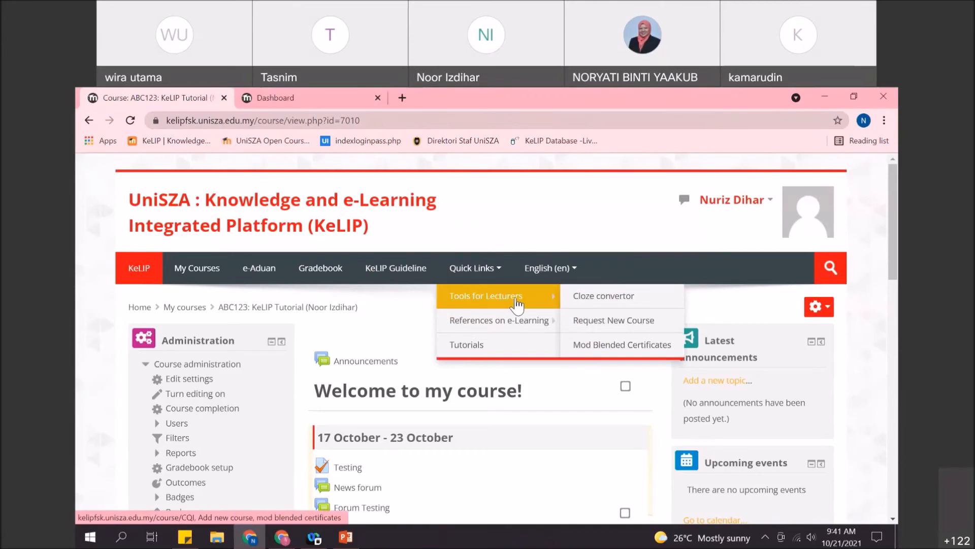
click(626, 321)
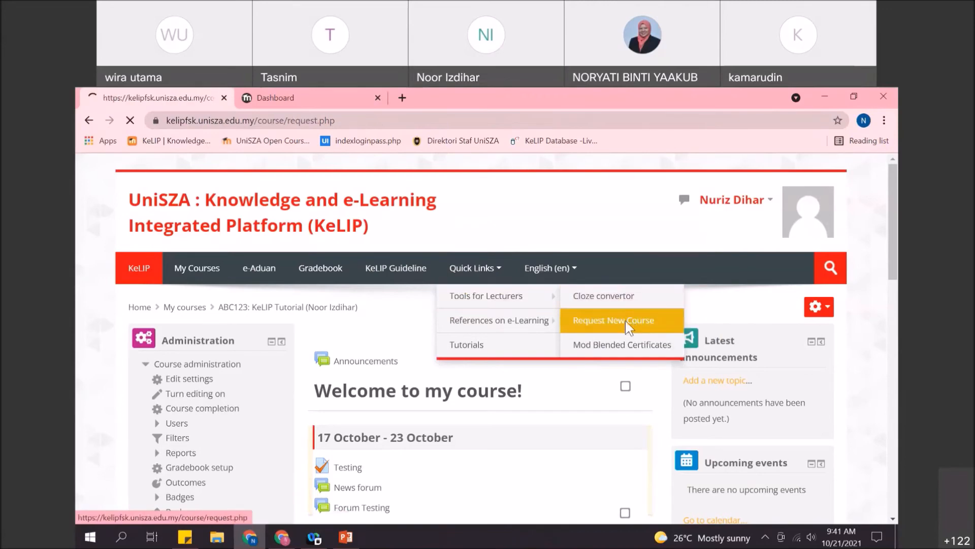
- Look over the empty course request form, then go back to the ABC123 course page
scroll(484, 301, down, 4)
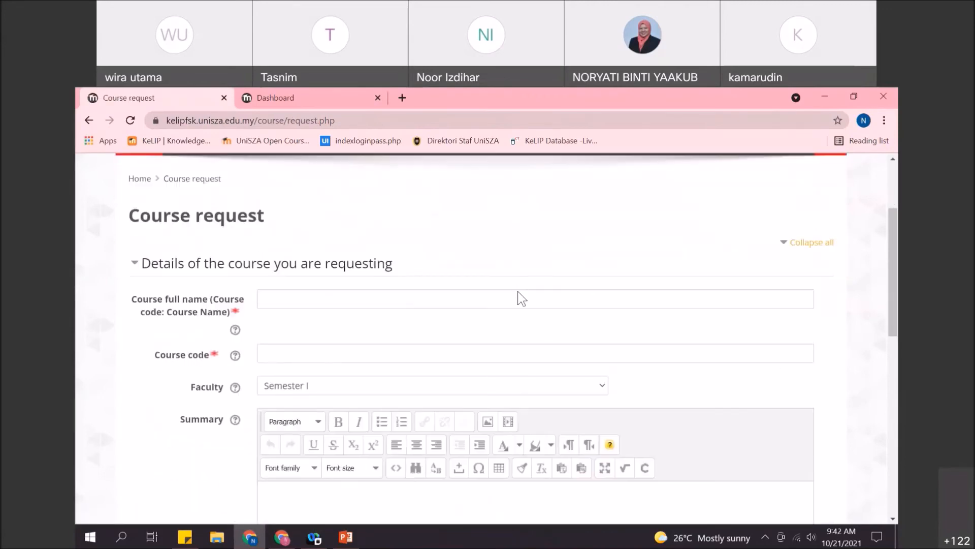
scroll(522, 299, down, 2)
scroll(418, 277, up, 2)
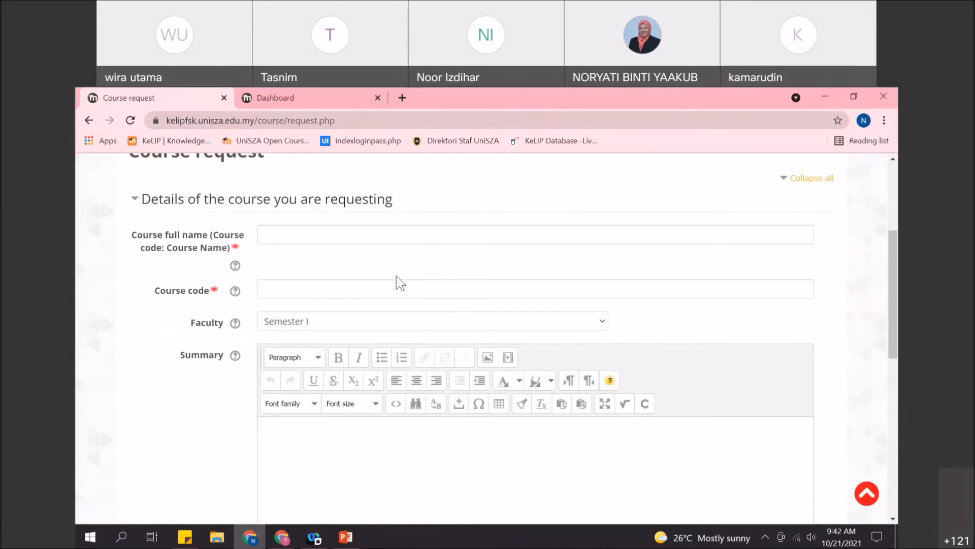
scroll(382, 309, down, 1)
scroll(342, 276, up, 1)
scroll(364, 331, down, 1)
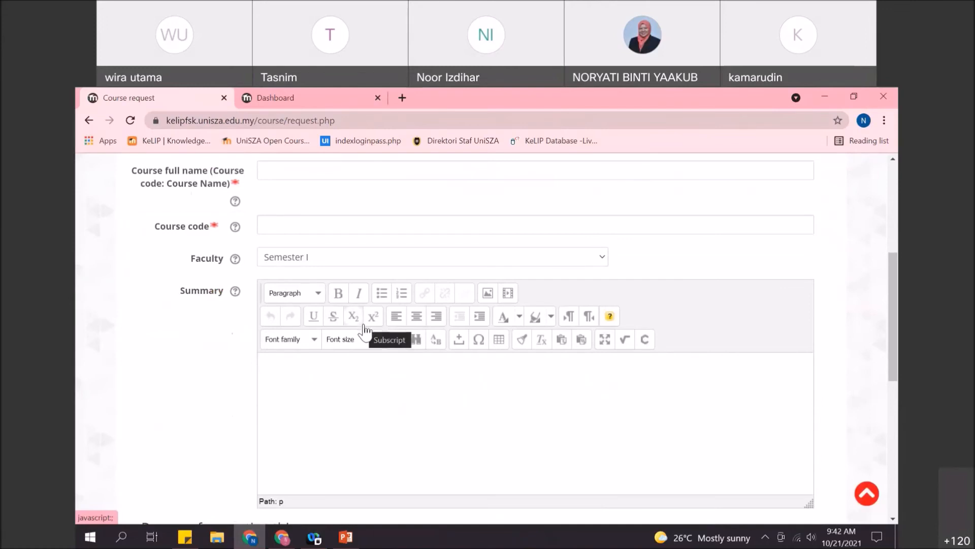
scroll(365, 330, down, 1)
scroll(363, 328, down, 3)
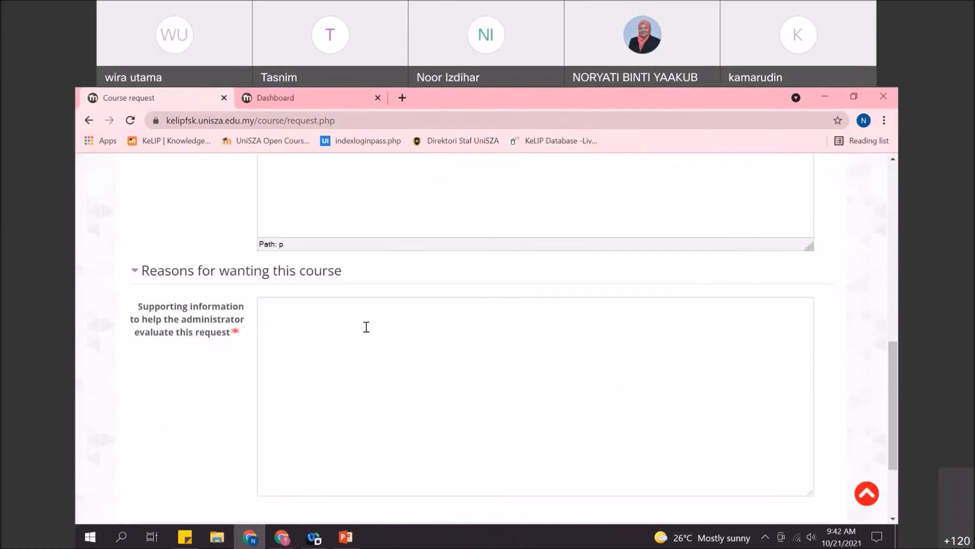
scroll(366, 327, up, 1)
scroll(366, 327, up, 5)
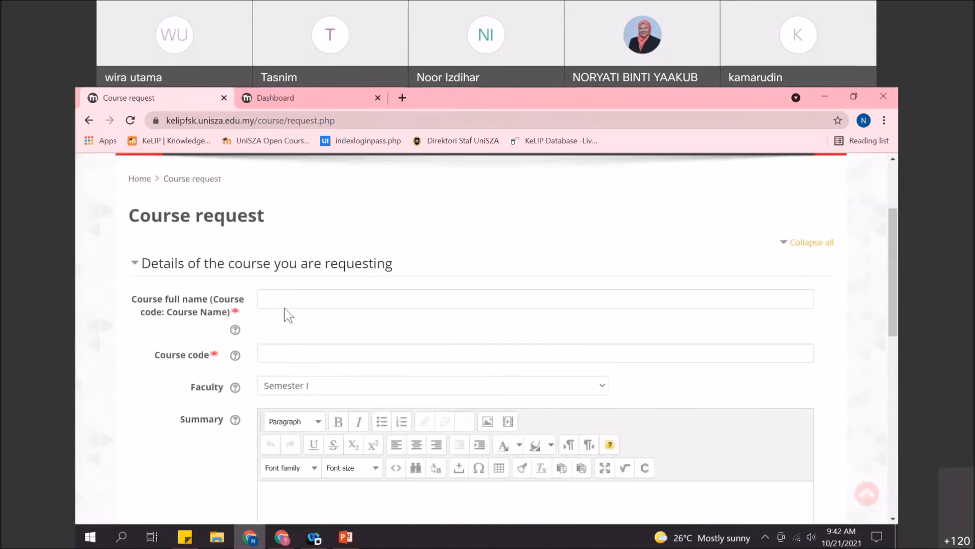
scroll(279, 303, up, 1)
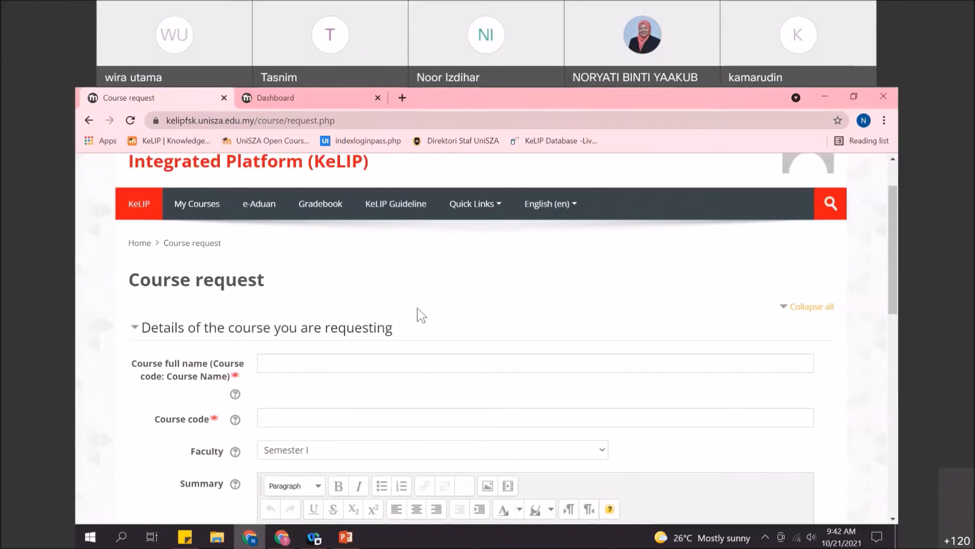
scroll(359, 311, down, 7)
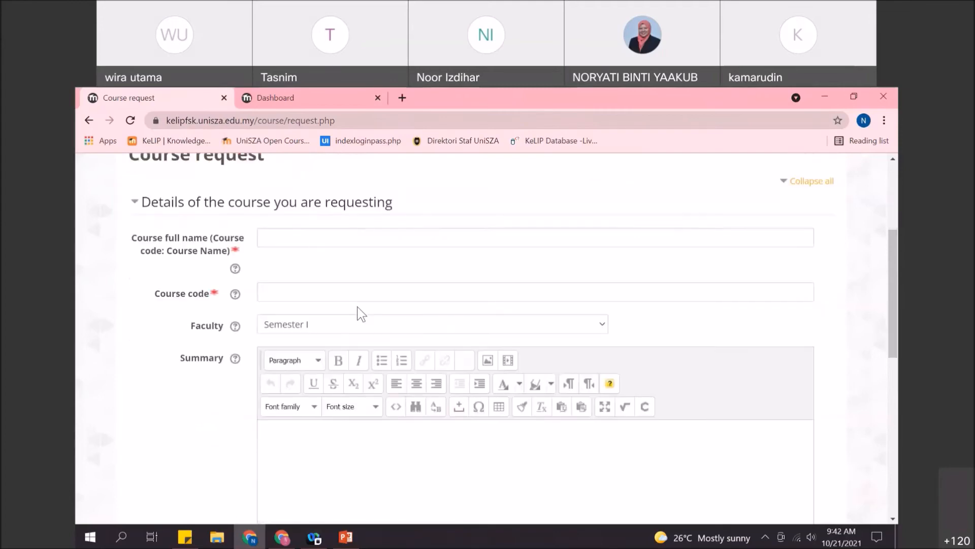
scroll(255, 330, down, 3)
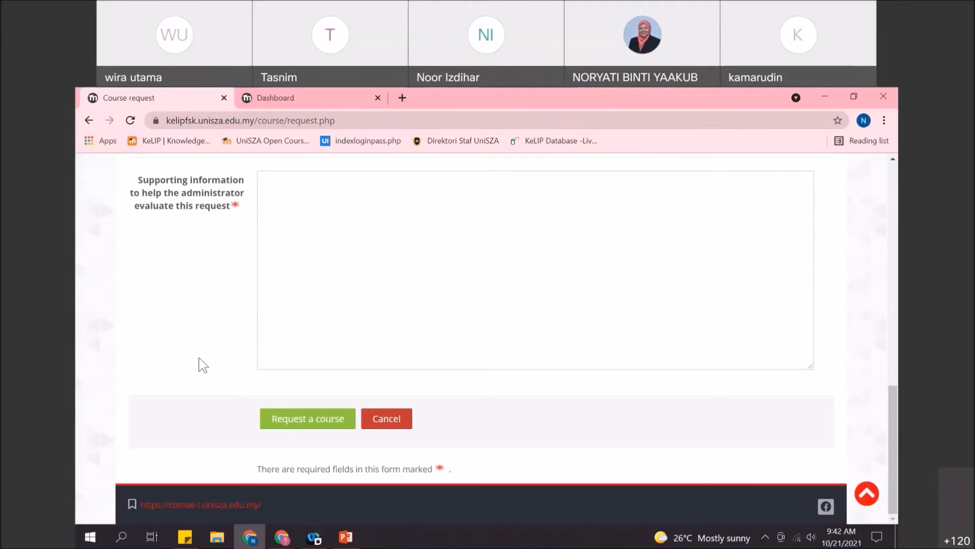
scroll(203, 364, up, 7)
scroll(207, 365, up, 5)
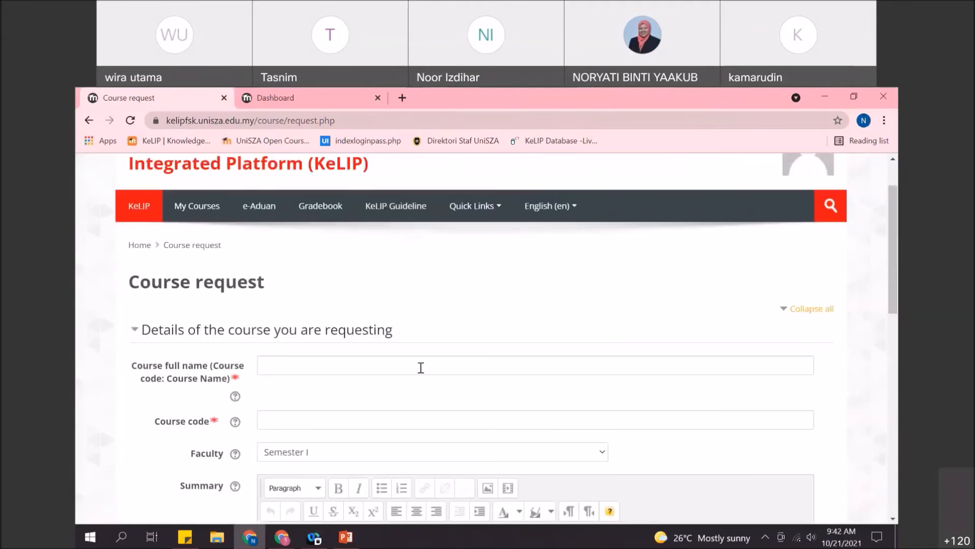
scroll(312, 347, up, 2)
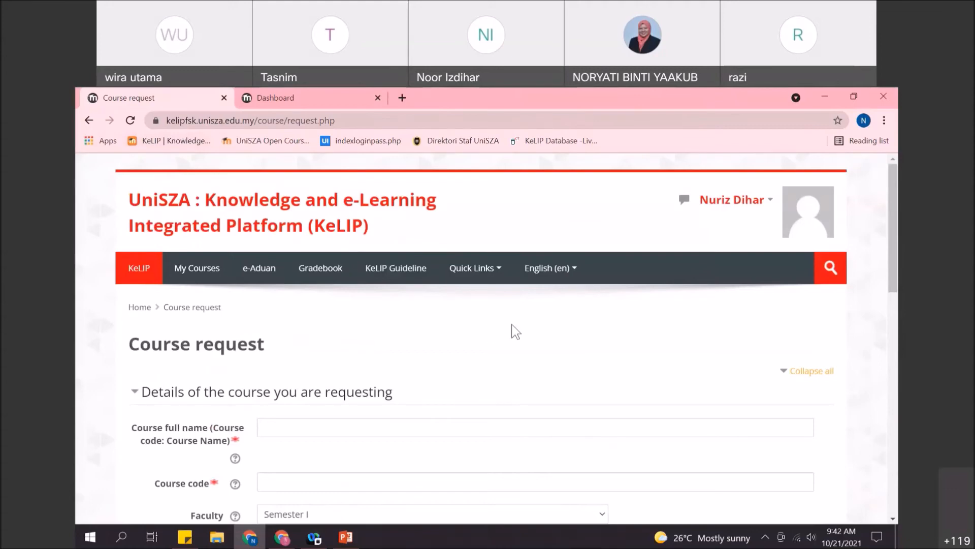
scroll(515, 336, down, 3)
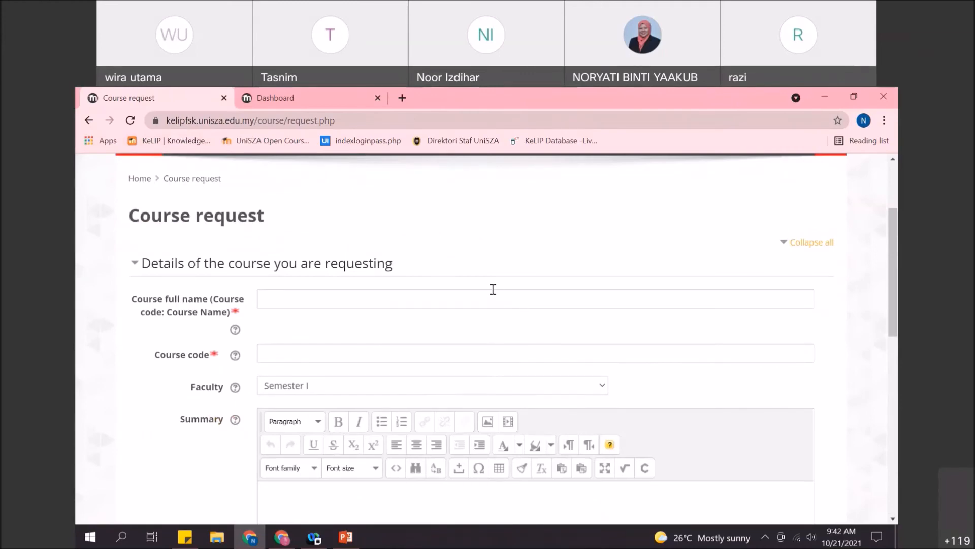
scroll(447, 277, up, 2)
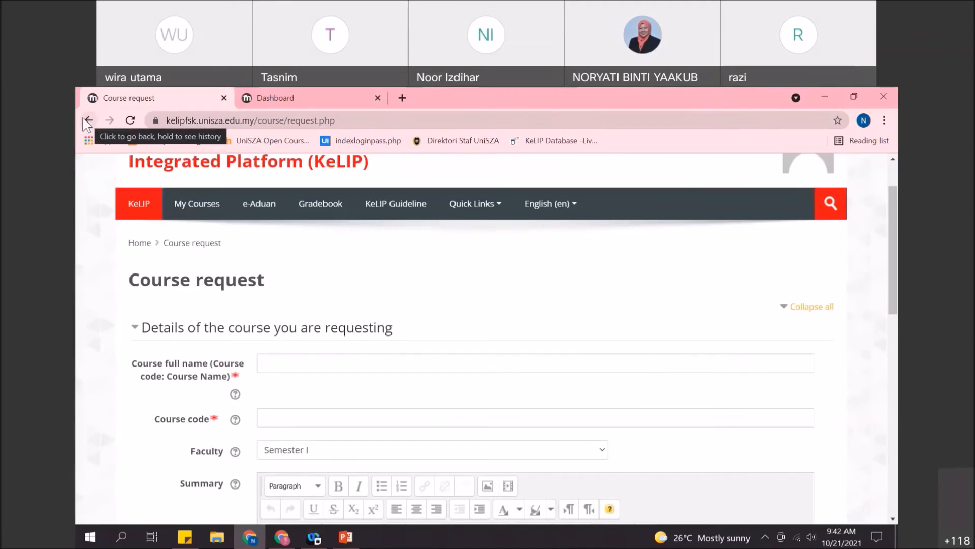
click(88, 121)
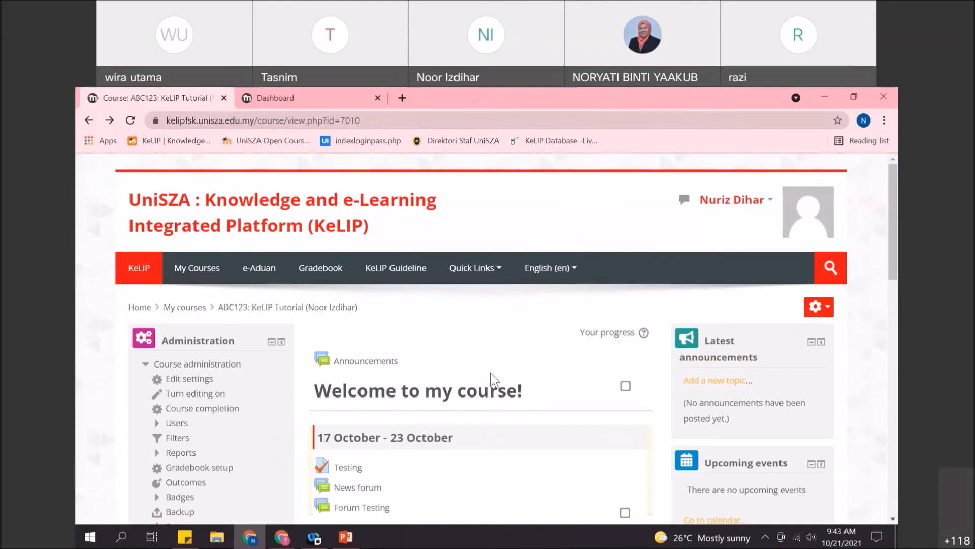
- Open the Reset page from ABC123's Course administration block
scroll(463, 365, down, 2)
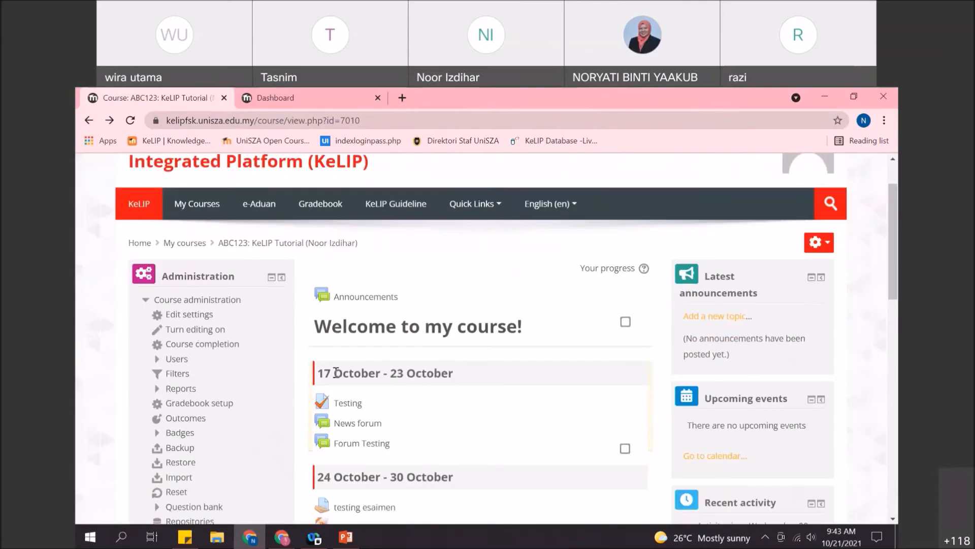
scroll(212, 404, down, 2)
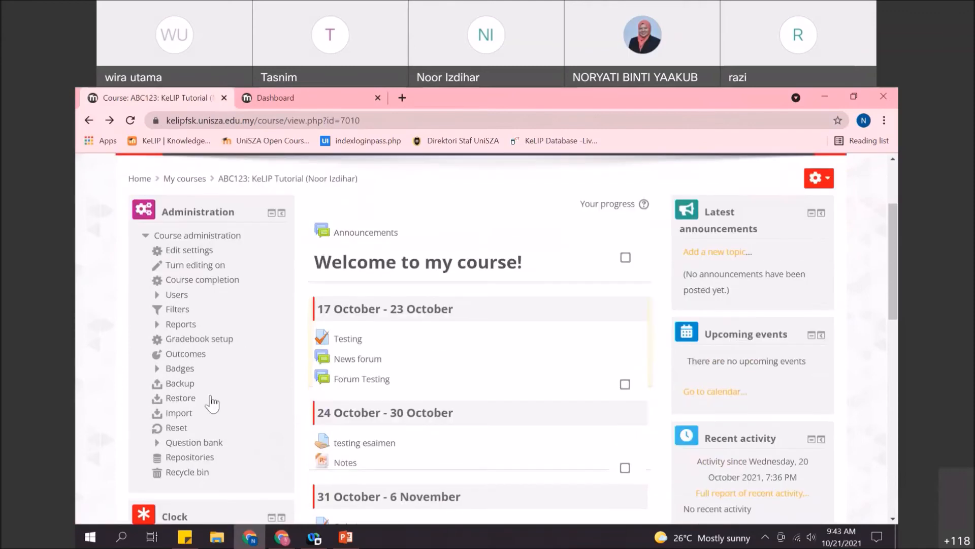
click(175, 427)
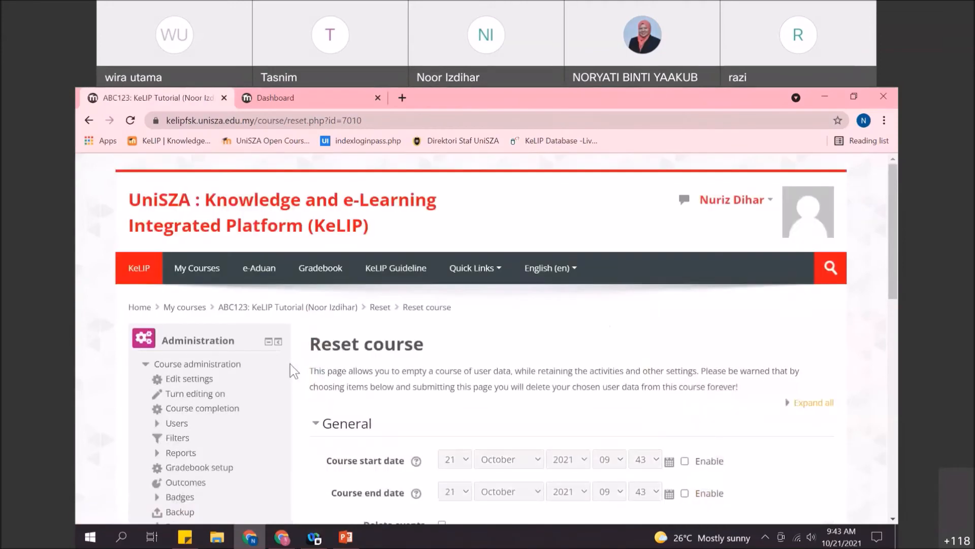
- Expand the Roles reset options and choose Student under Unenrol users
scroll(290, 364, down, 1)
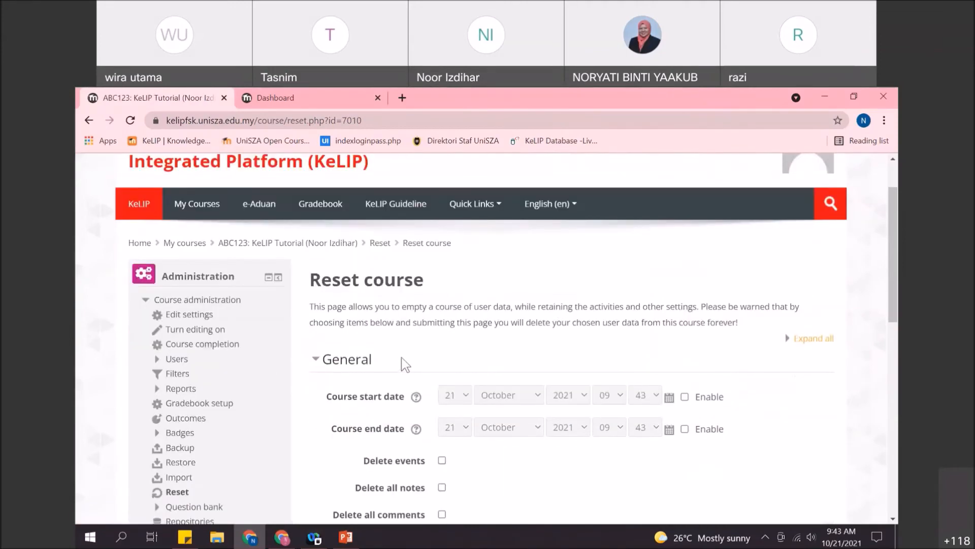
scroll(421, 364, down, 2)
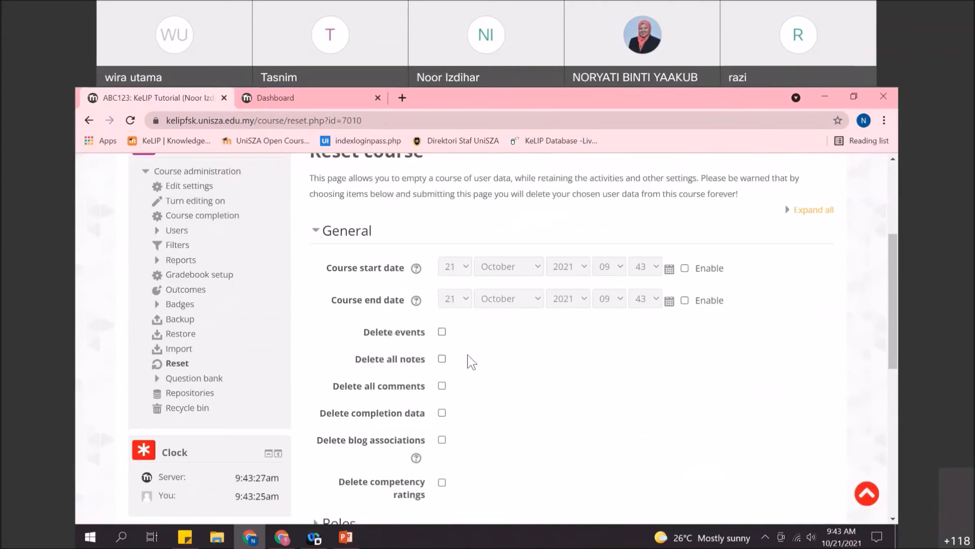
scroll(457, 346, down, 1)
scroll(444, 350, down, 2)
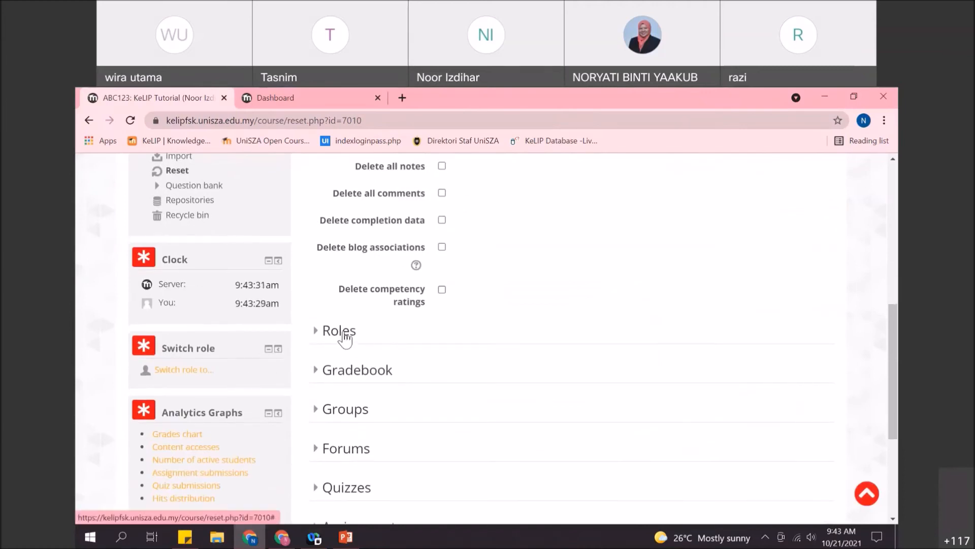
click(345, 333)
scroll(518, 348, down, 1)
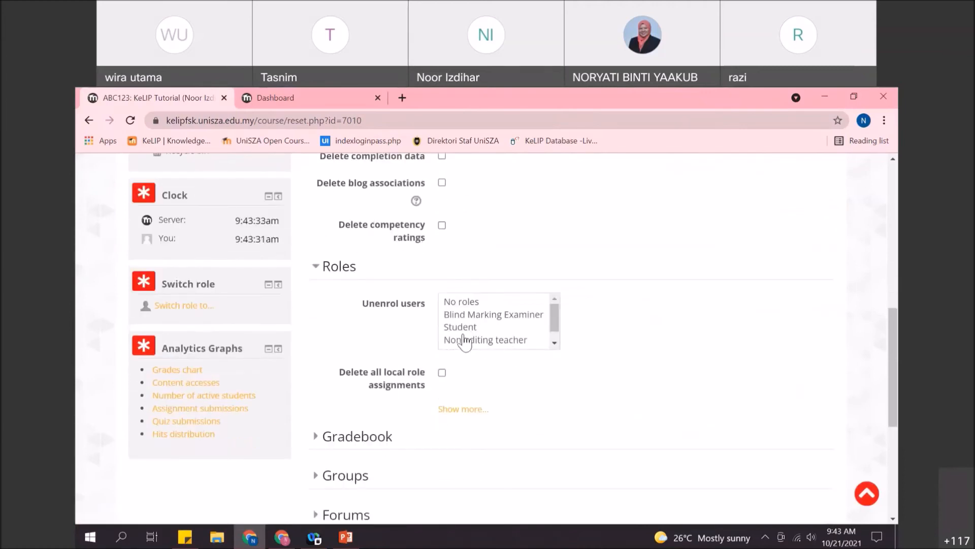
click(464, 327)
scroll(396, 335, down, 2)
- Expand Gradebook, Groups, Forums, Quizzes, Assignments and Attendance, and tick Delete attendance data
click(330, 308)
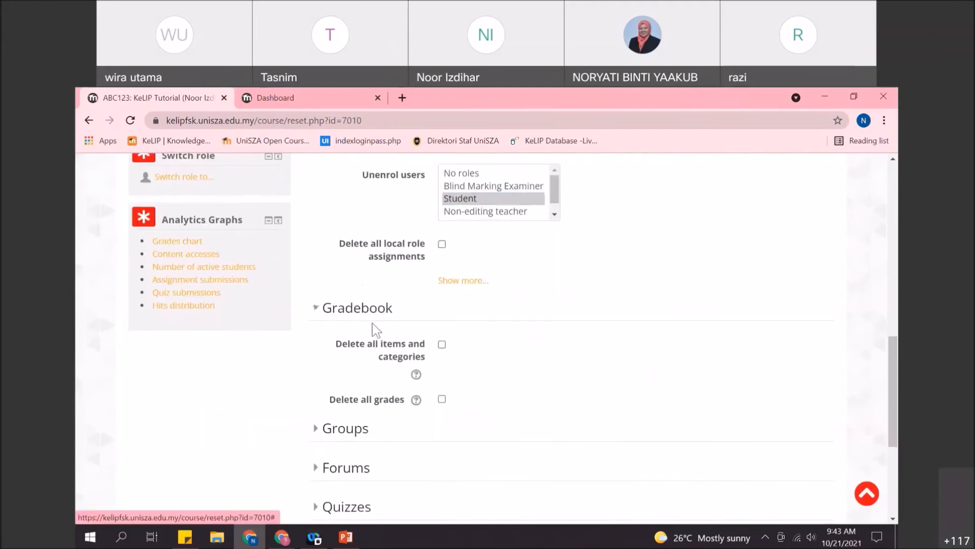
scroll(401, 350, down, 2)
click(356, 301)
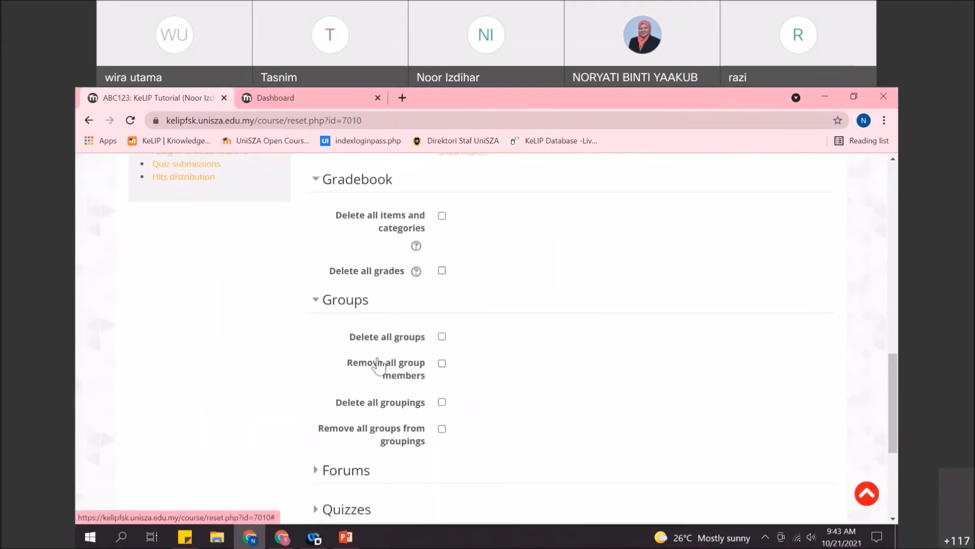
scroll(377, 364, down, 1)
click(359, 405)
scroll(361, 396, down, 3)
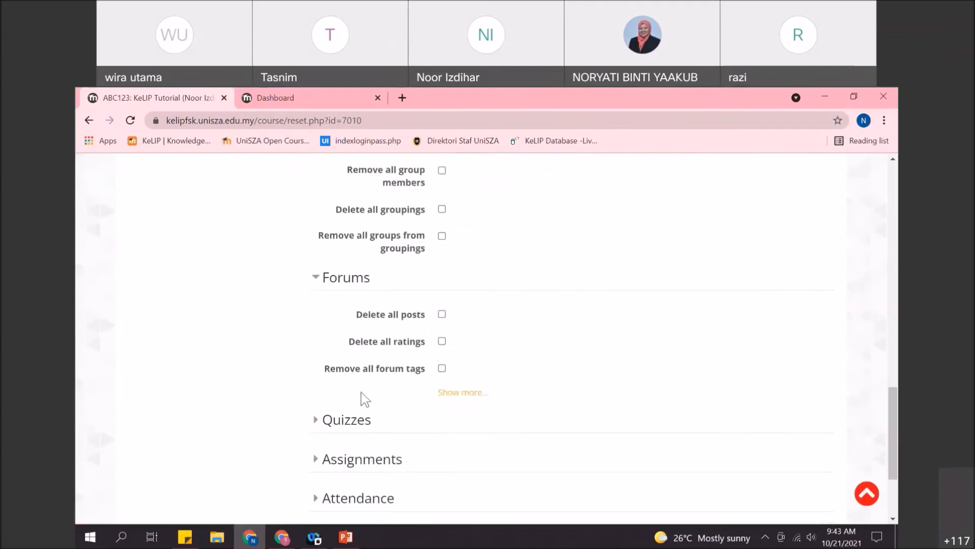
click(358, 355)
scroll(386, 355, down, 2)
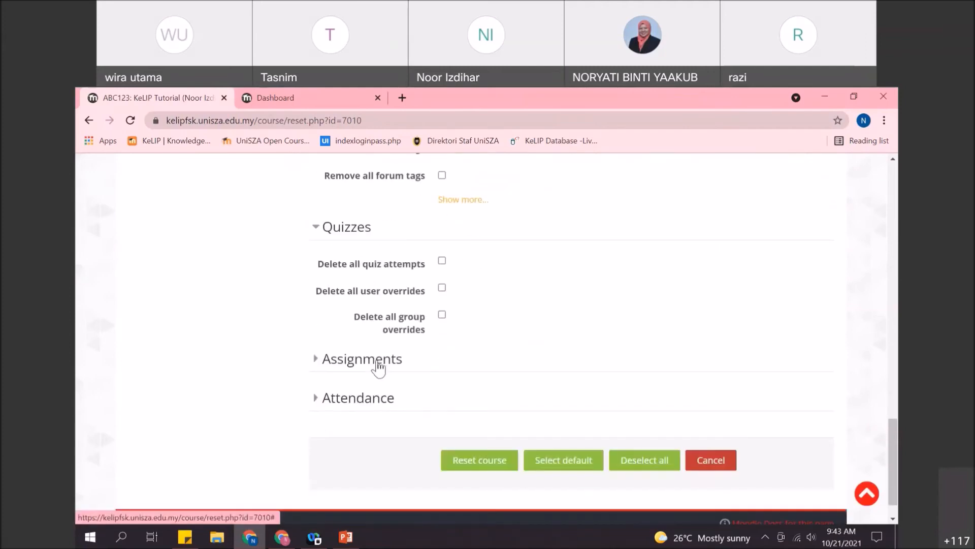
click(376, 364)
scroll(401, 381, down, 2)
click(401, 368)
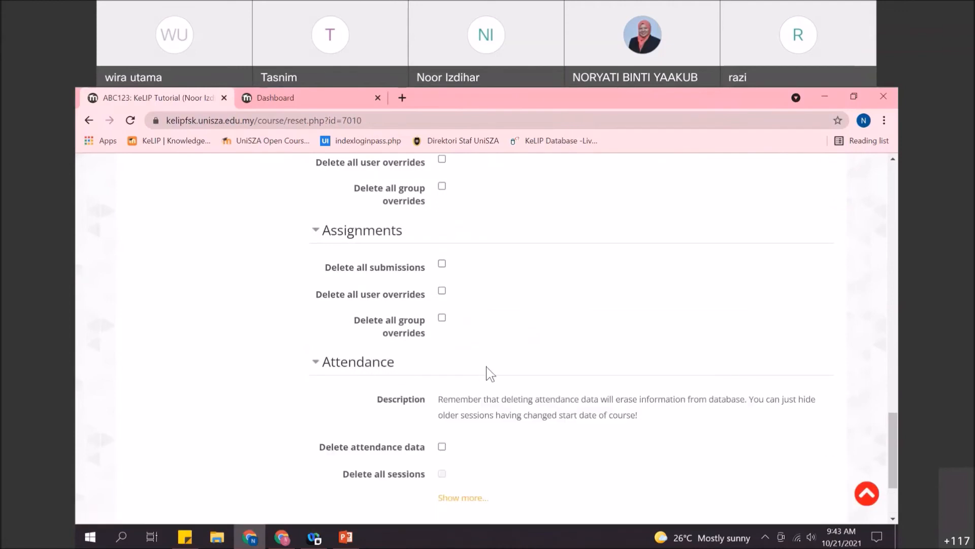
click(442, 447)
- Tick deletion of all assignment submissions, quiz attempts, forum posts, groups, groupings and gradebook items
click(443, 265)
scroll(449, 279, up, 2)
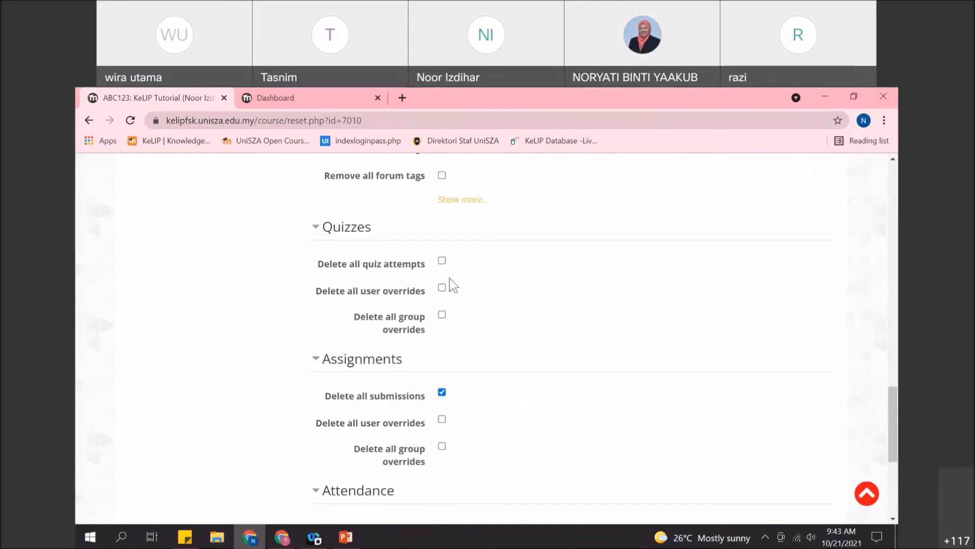
click(442, 261)
scroll(450, 265, up, 2)
click(442, 249)
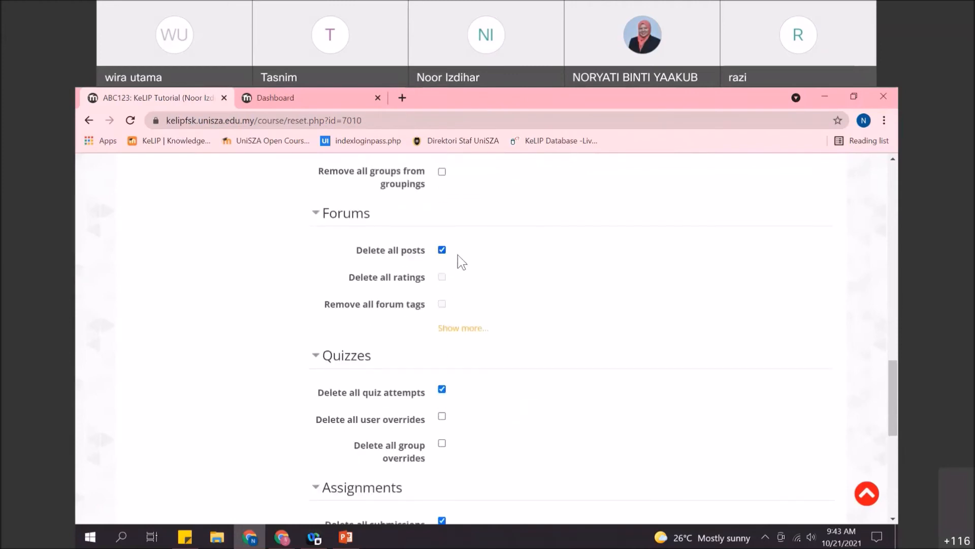
scroll(455, 259, up, 2)
click(442, 209)
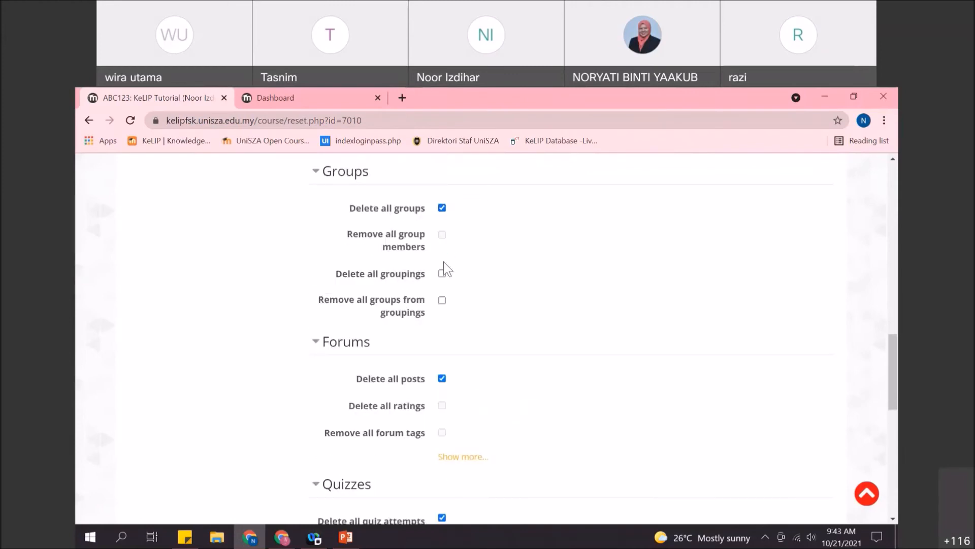
scroll(443, 277, up, 2)
click(442, 402)
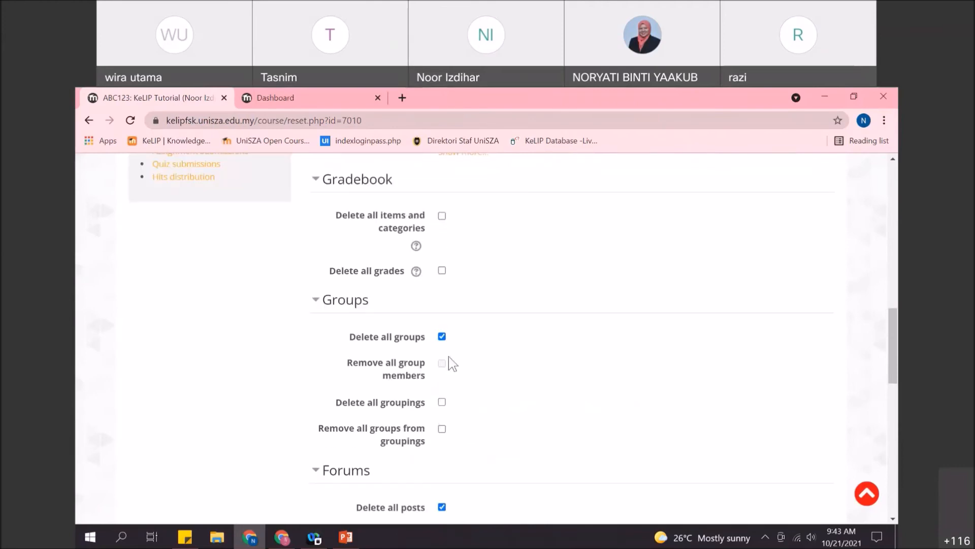
click(442, 216)
- Keep Student selected for unenrolment and run the course reset
scroll(482, 259, up, 2)
scroll(495, 279, up, 3)
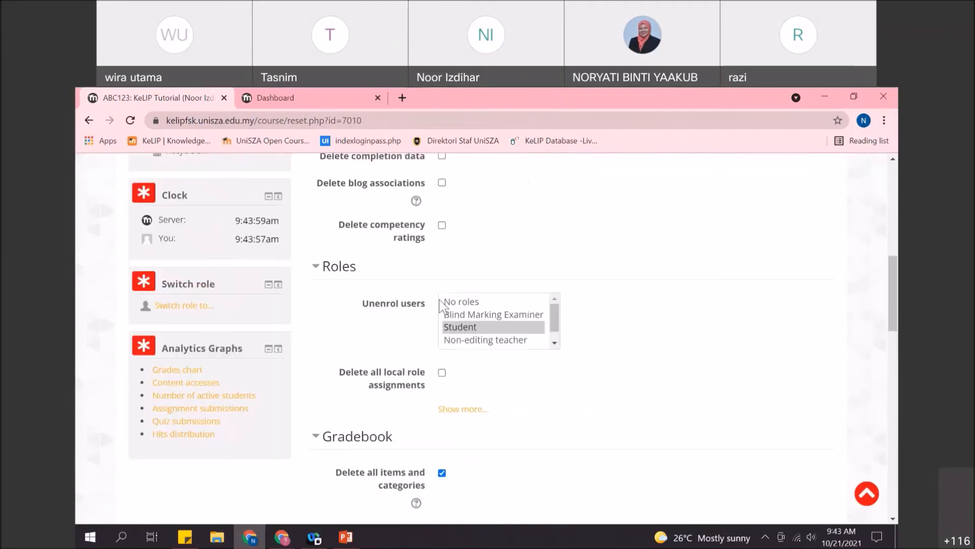
click(477, 326)
scroll(568, 335, down, 15)
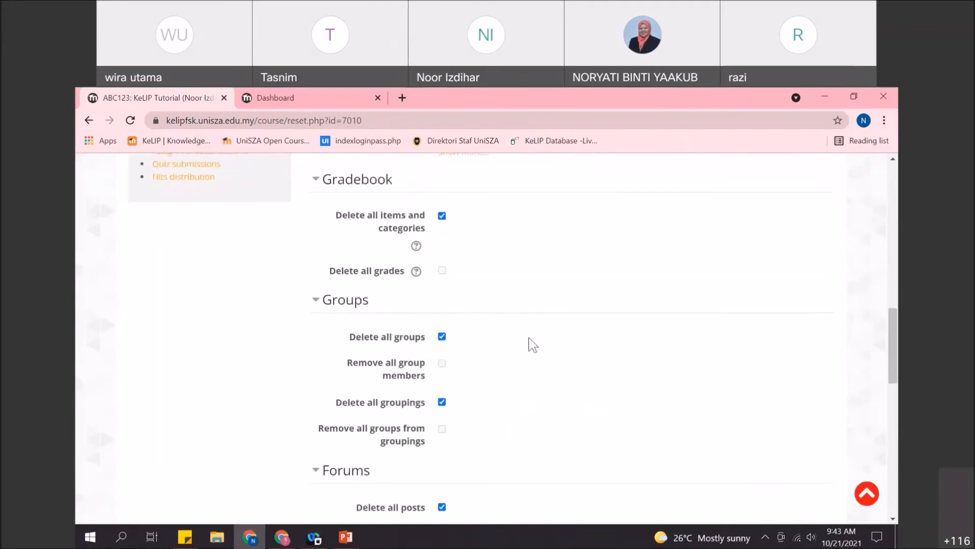
click(487, 428)
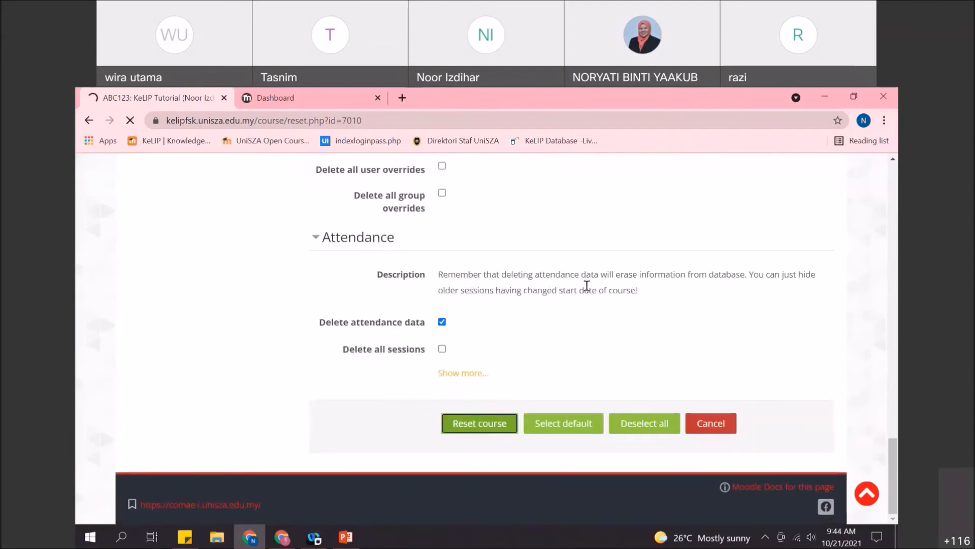
- Check that every reset task reports OK, then continue back to the ABC123 course
scroll(602, 297, up, 3)
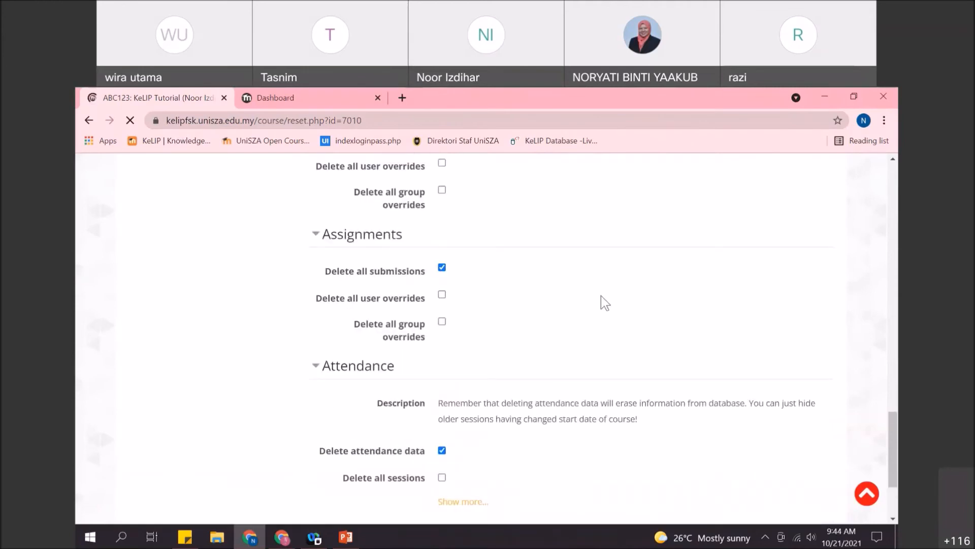
scroll(620, 311, down, 3)
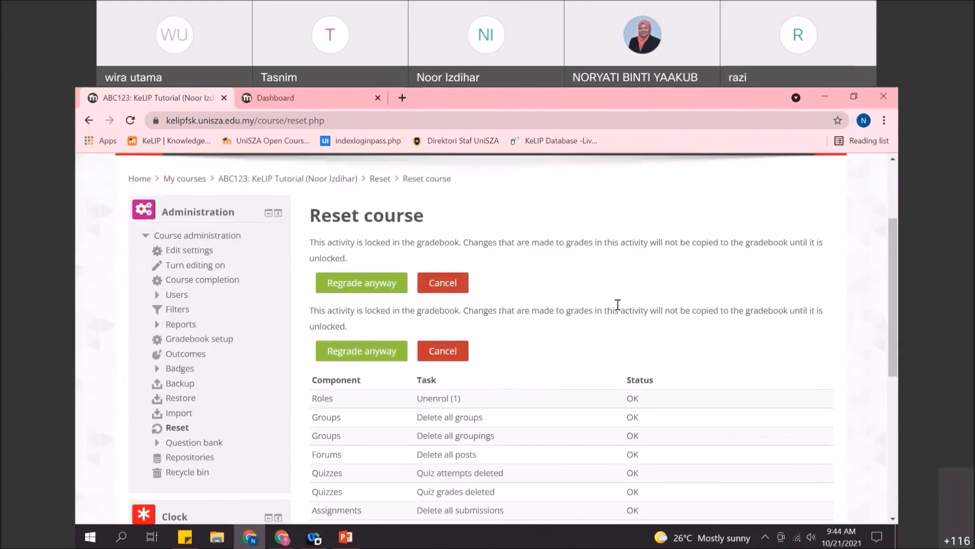
scroll(620, 311, down, 3)
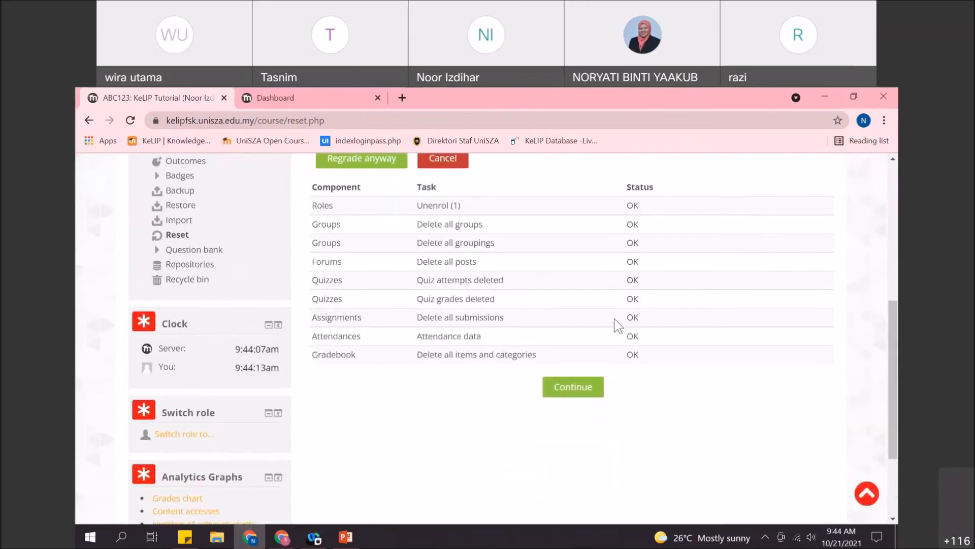
click(573, 388)
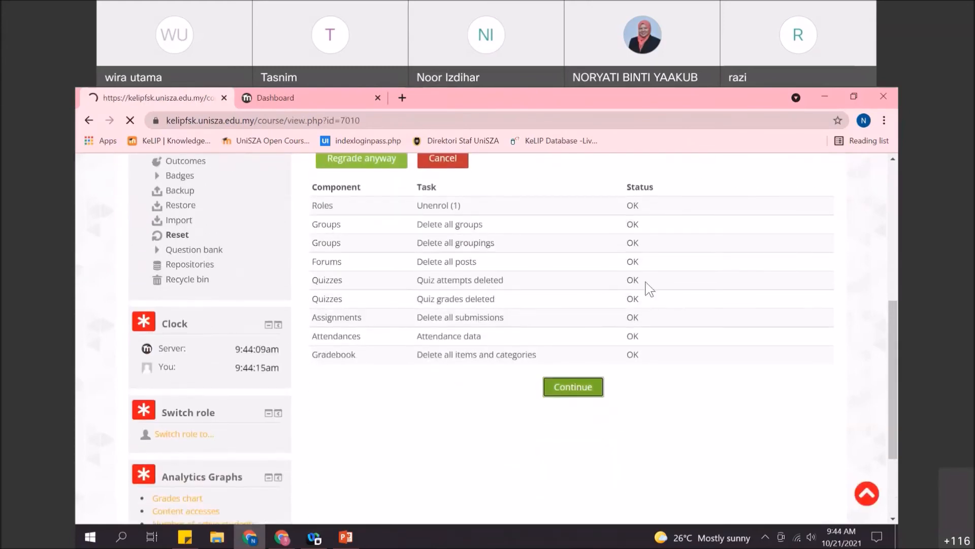
mouse_move(562, 279)
scroll(584, 269, down, 1)
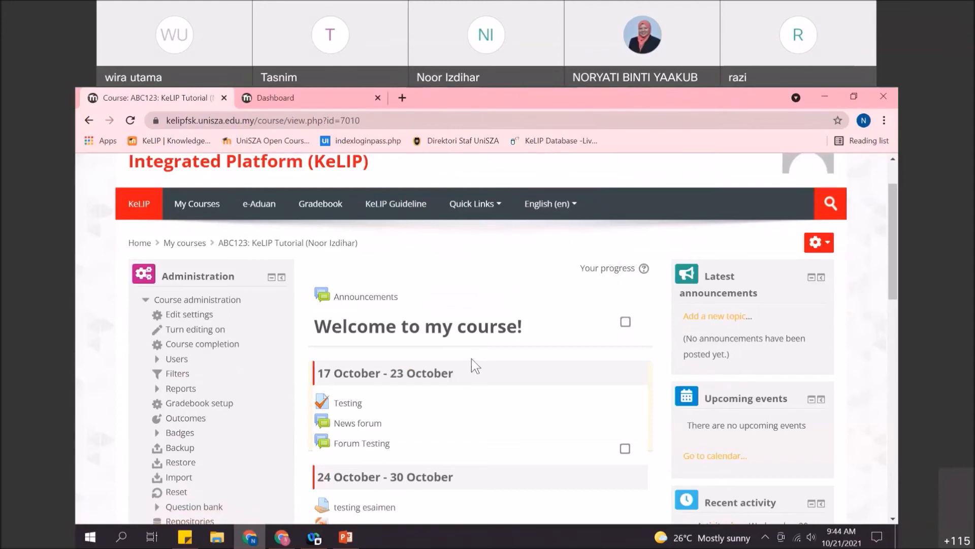
scroll(493, 363, up, 2)
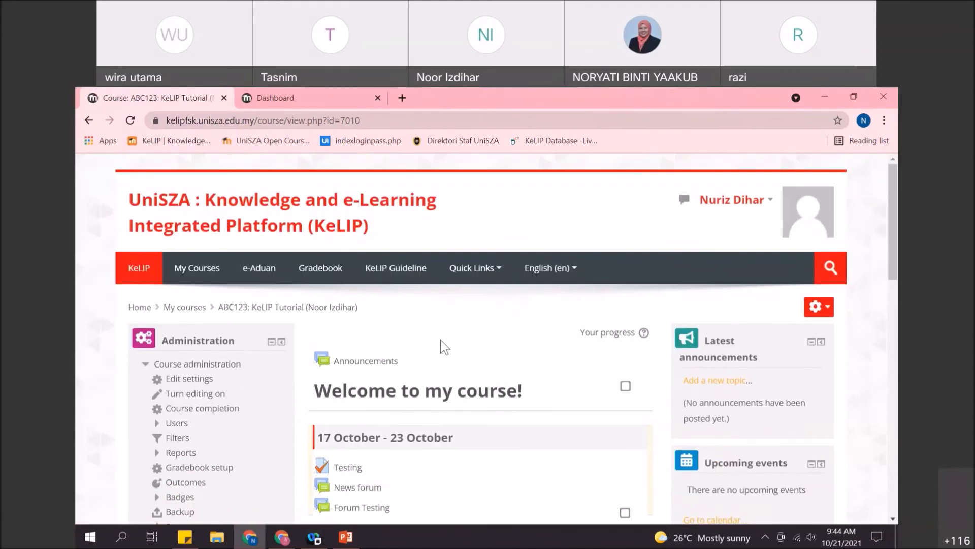
scroll(508, 395, down, 2)
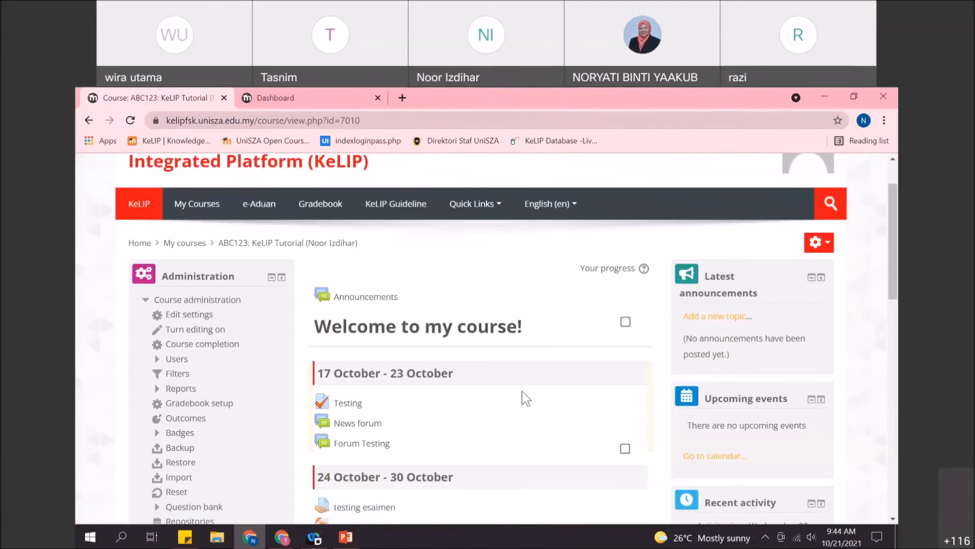
scroll(526, 398, down, 2)
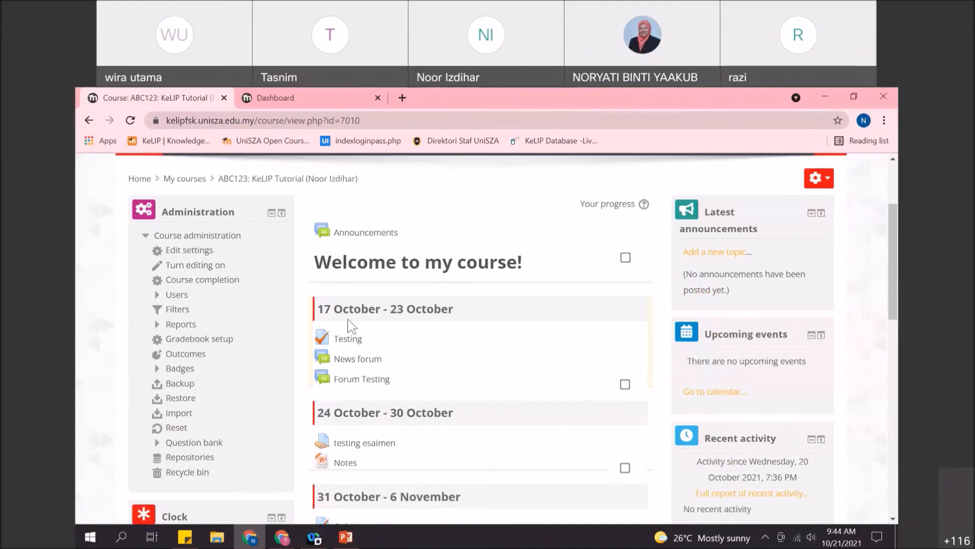
scroll(249, 305, down, 1)
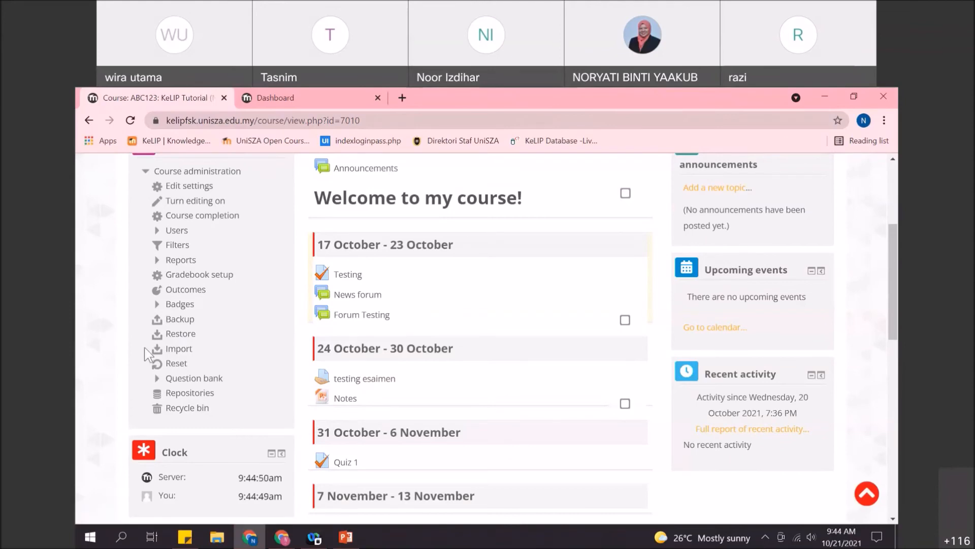
scroll(173, 371, up, 1)
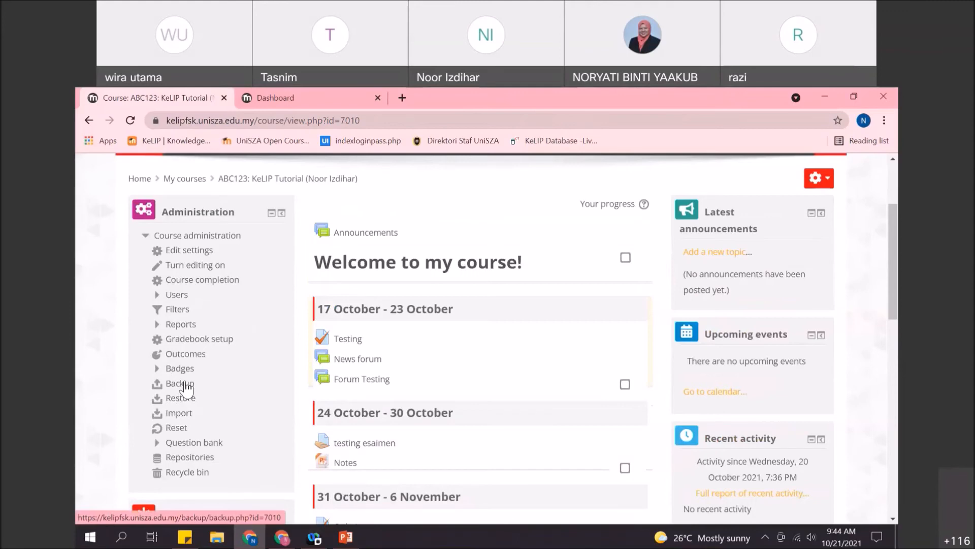
- Start an ABC123 backup with enrolled users excluded and move past the initial settings
click(182, 383)
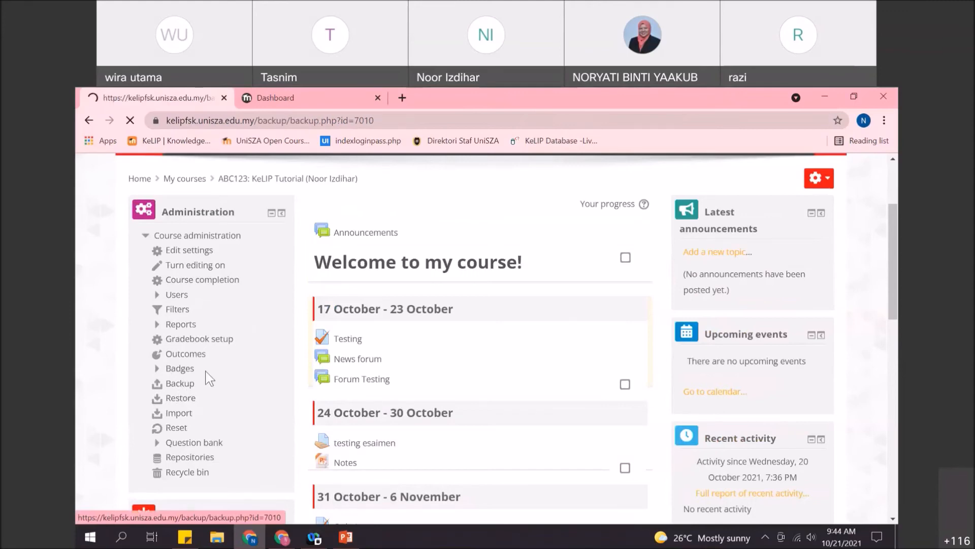
scroll(207, 379, down, 4)
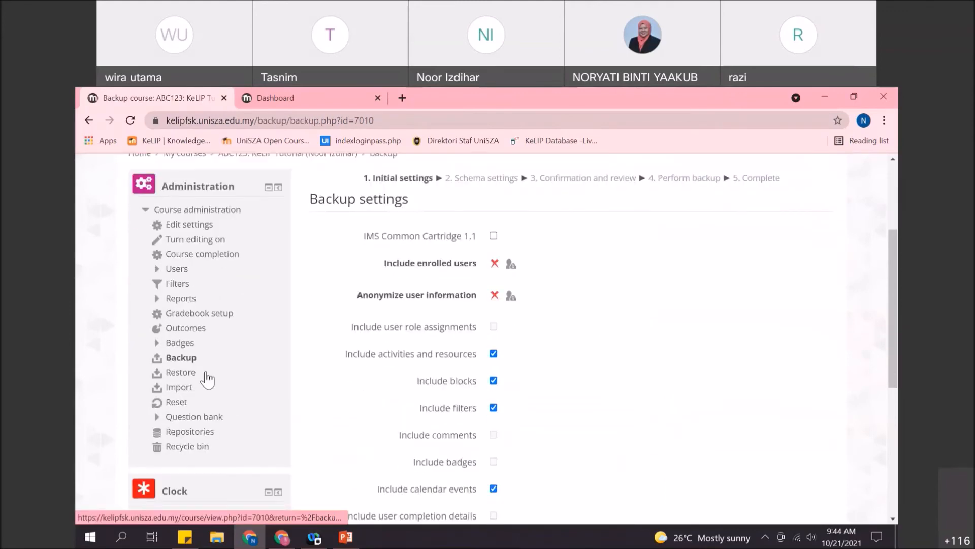
scroll(549, 404, up, 1)
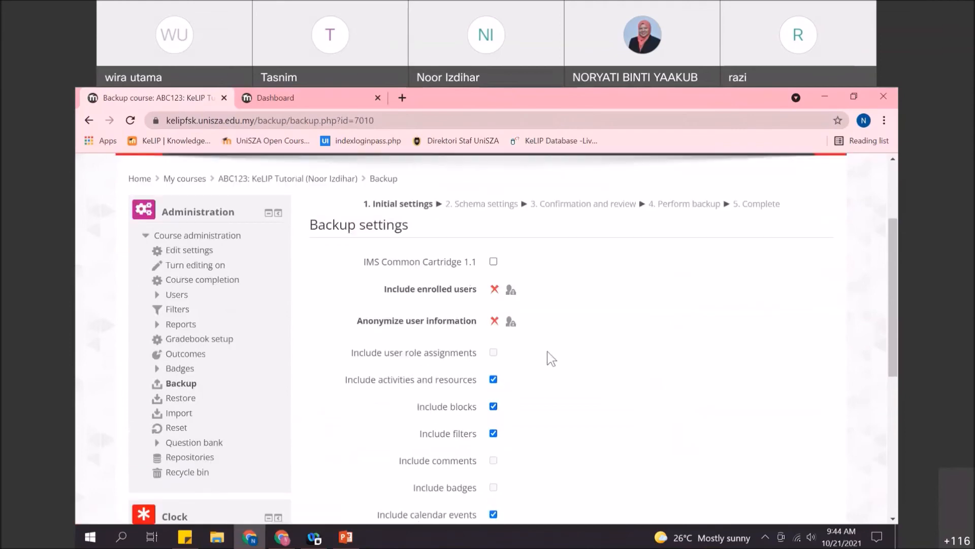
scroll(550, 355, down, 2)
scroll(541, 339, down, 4)
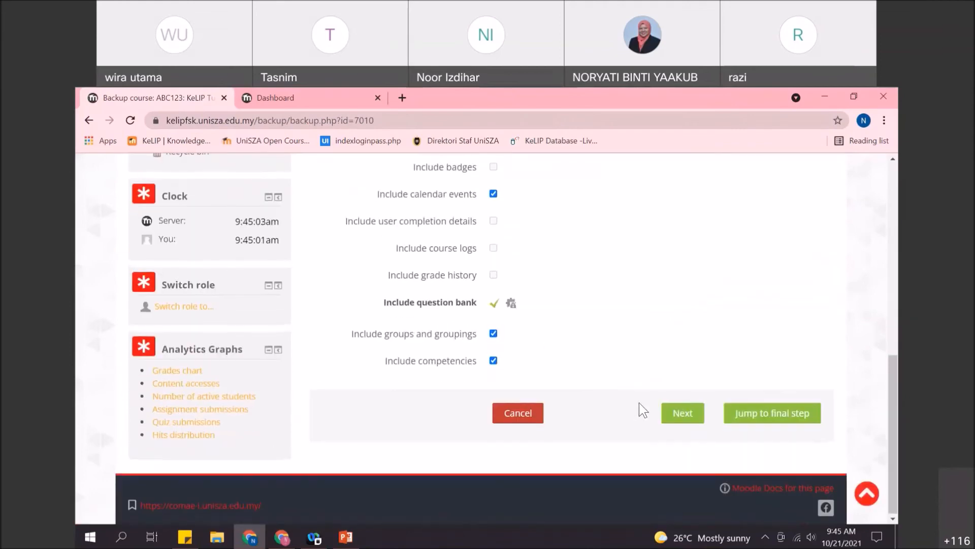
click(695, 480)
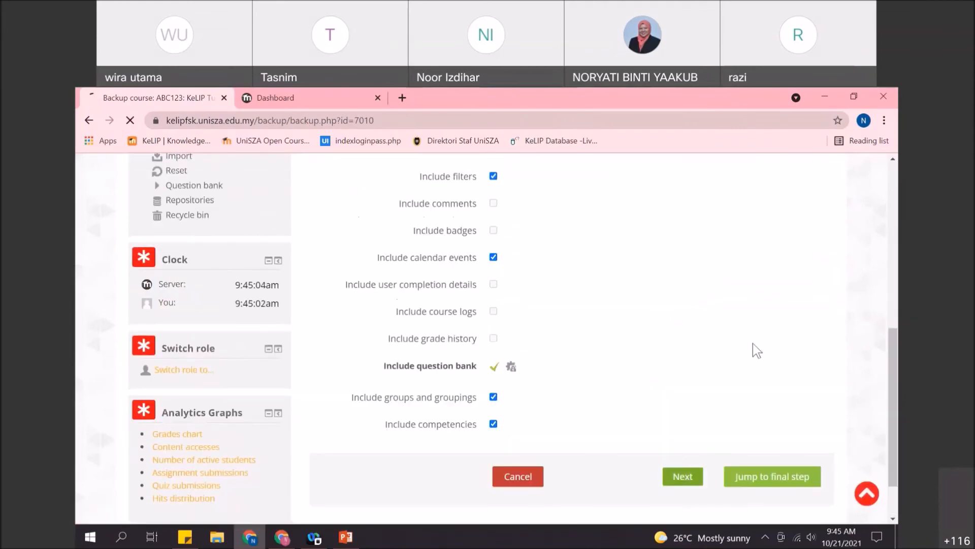
- Exclude Forum Testing and News forum from the ABC123 backup, then continue to Confirmation and review
scroll(743, 318, down, 1)
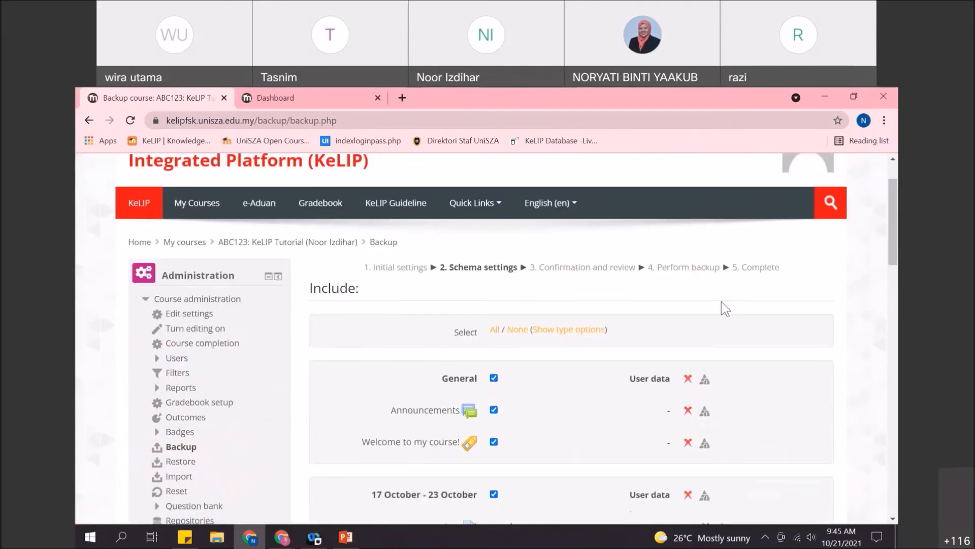
scroll(711, 302, down, 1)
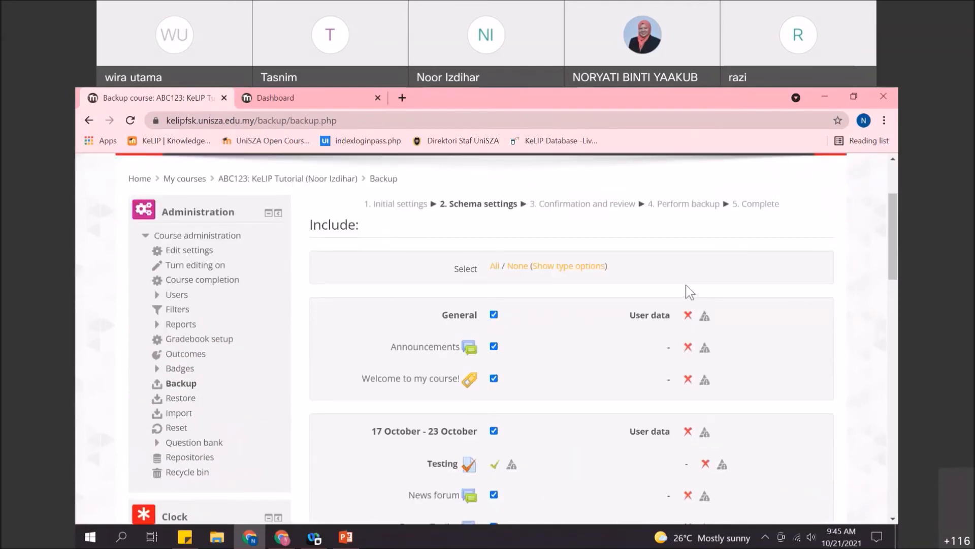
scroll(683, 281, down, 2)
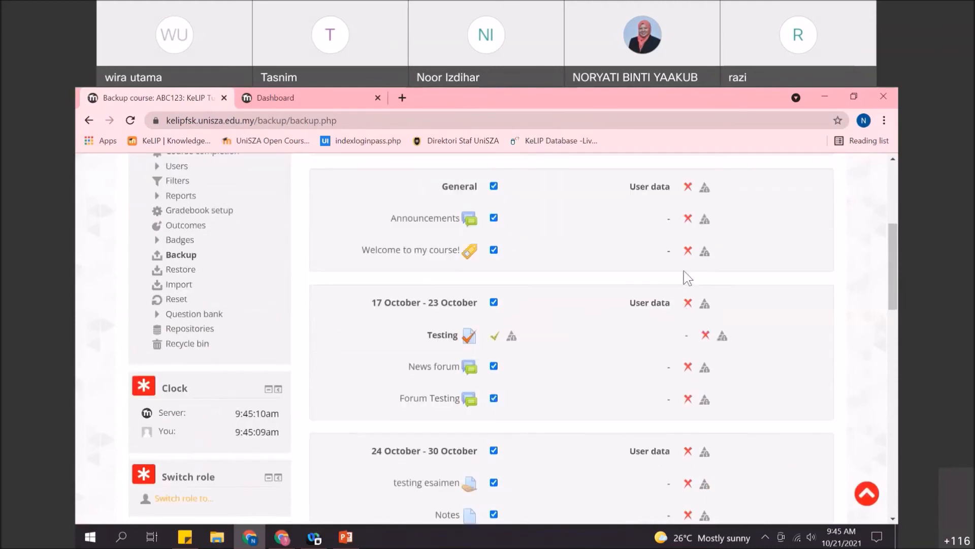
scroll(501, 338, down, 1)
click(494, 334)
click(493, 303)
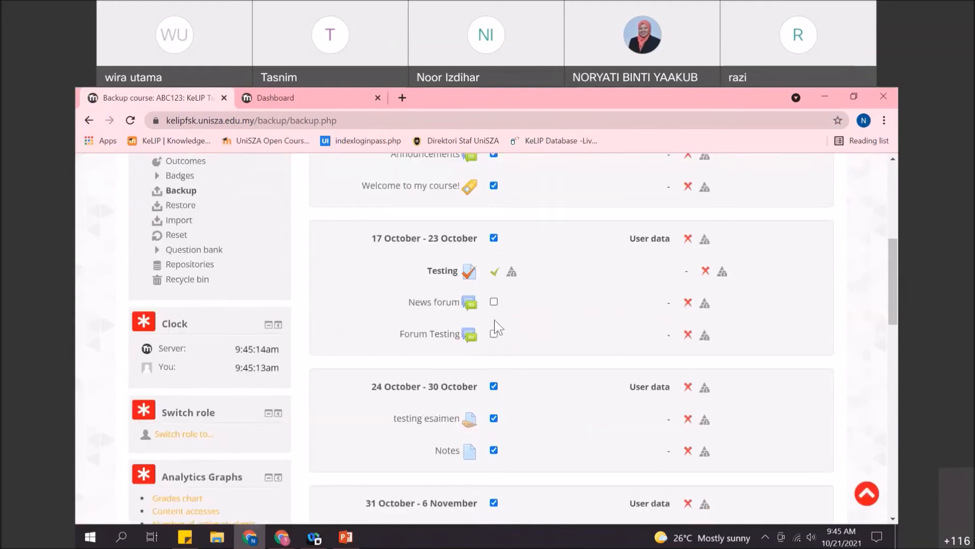
scroll(667, 326, down, 3)
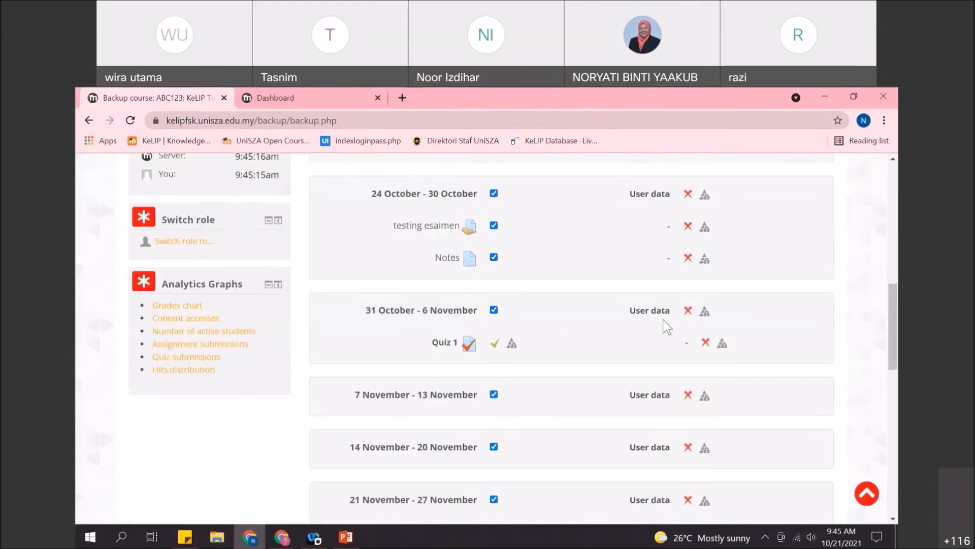
scroll(667, 327, down, 10)
click(782, 427)
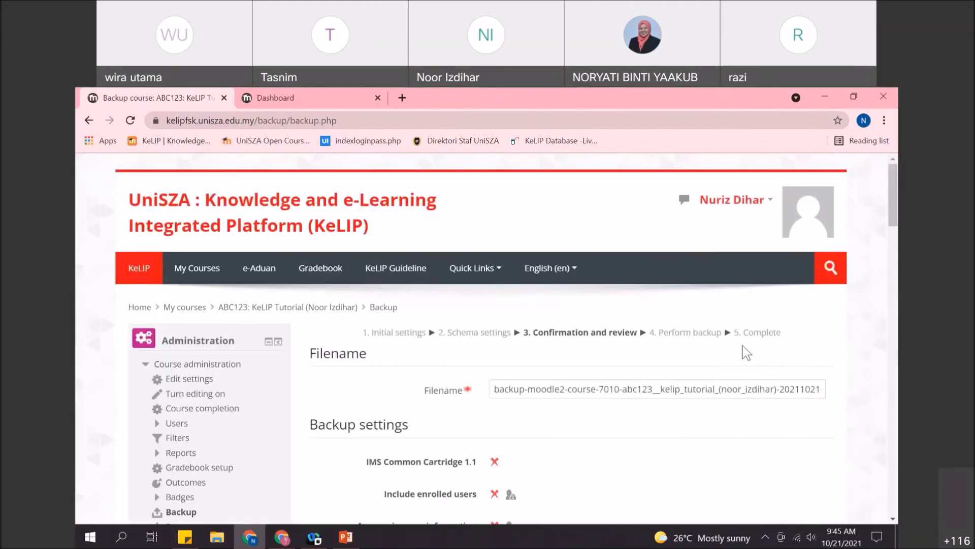
- Perform the ABC123 backup from the confirmation page and let it reach Complete
scroll(715, 333, down, 12)
scroll(731, 340, down, 15)
click(754, 420)
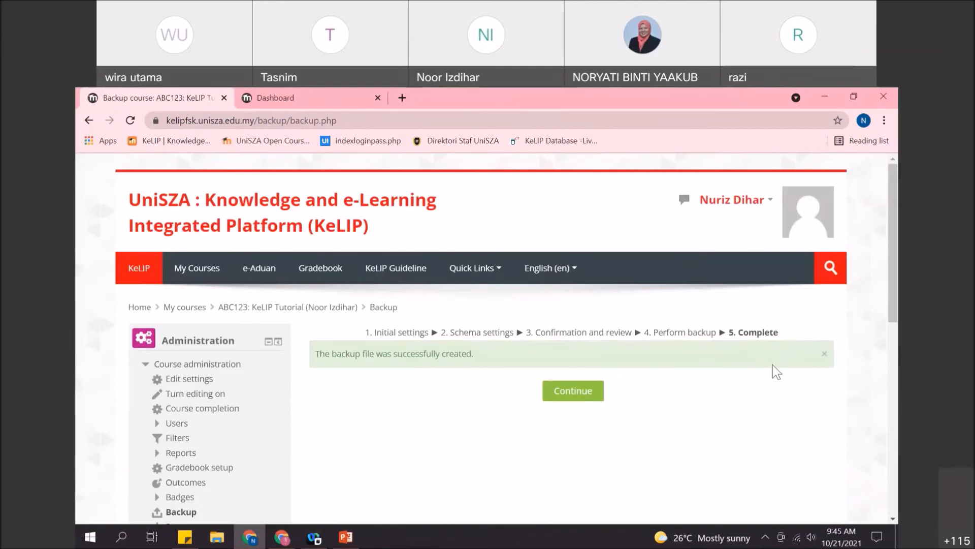
scroll(772, 365, down, 3)
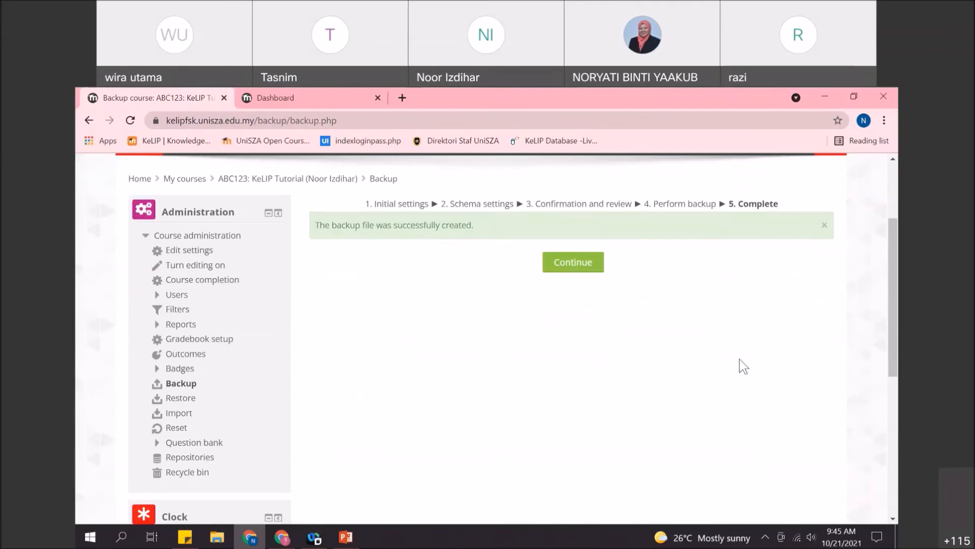
click(581, 262)
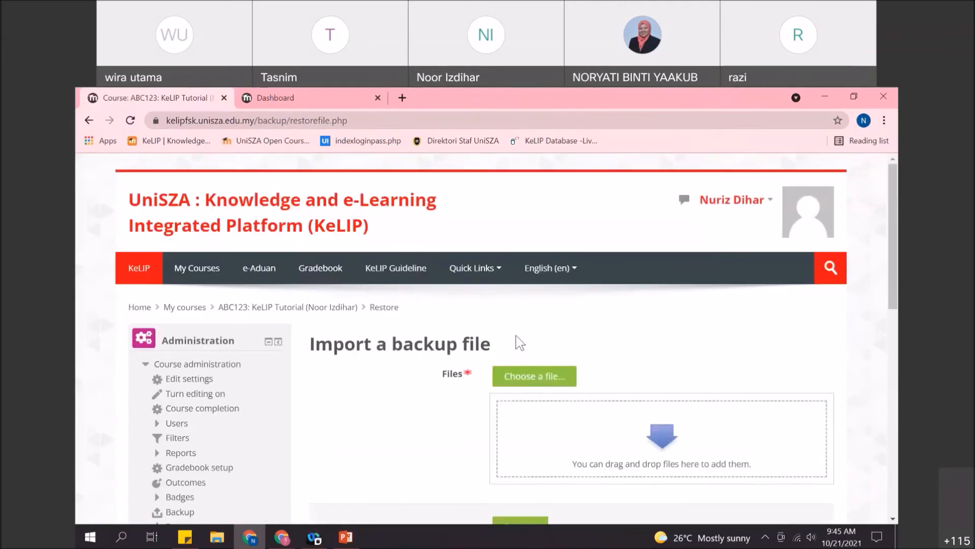
scroll(758, 427, down, 3)
scroll(819, 440, down, 2)
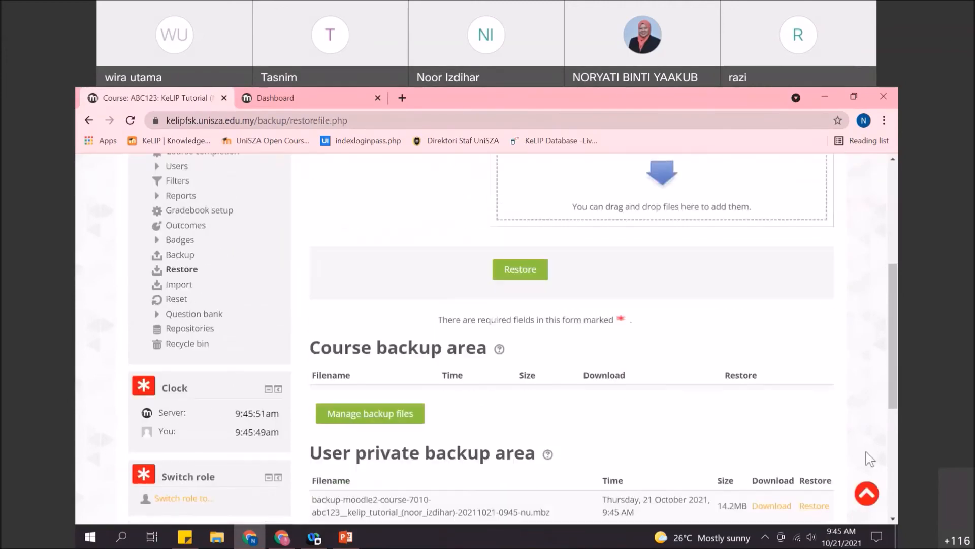
scroll(867, 457, down, 1)
scroll(596, 460, down, 1)
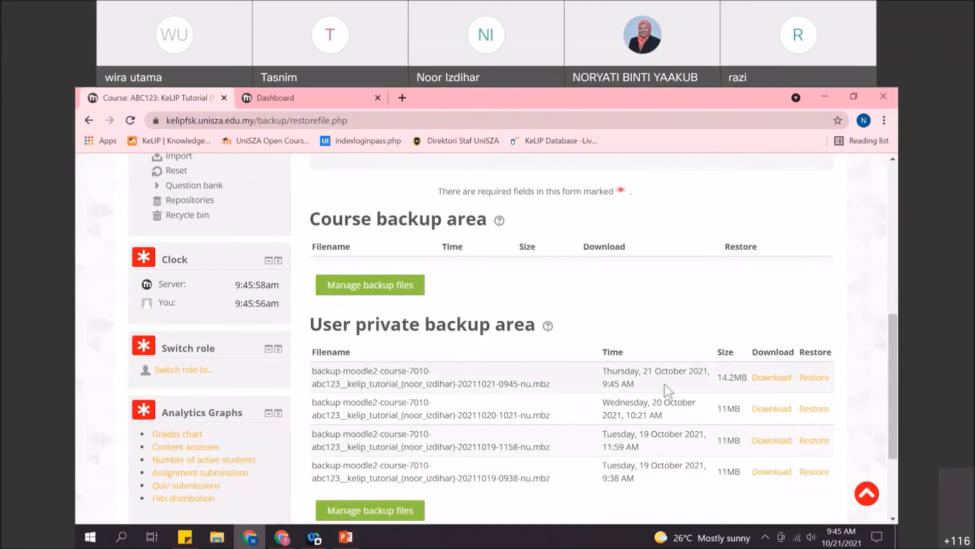
scroll(806, 344, up, 1)
scroll(811, 352, down, 1)
scroll(536, 364, up, 1)
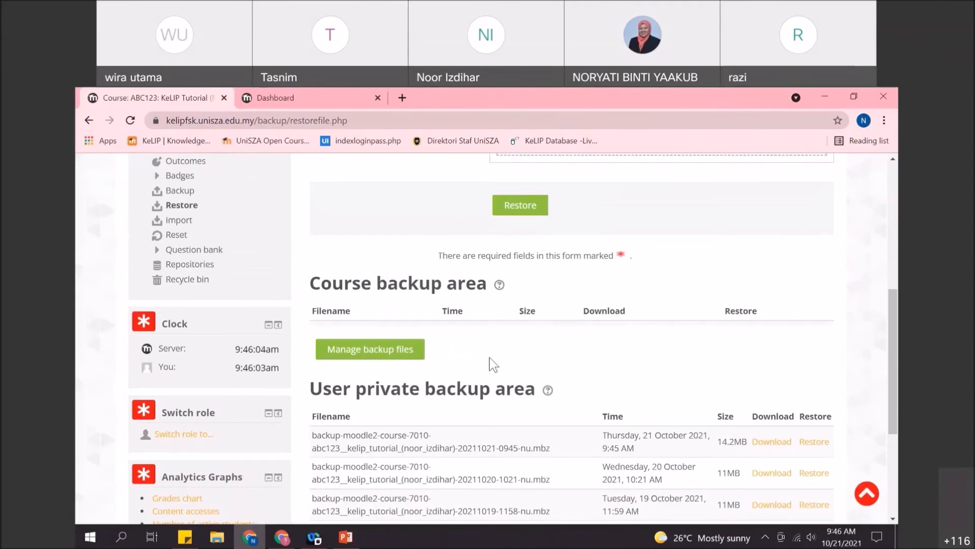
scroll(494, 364, up, 3)
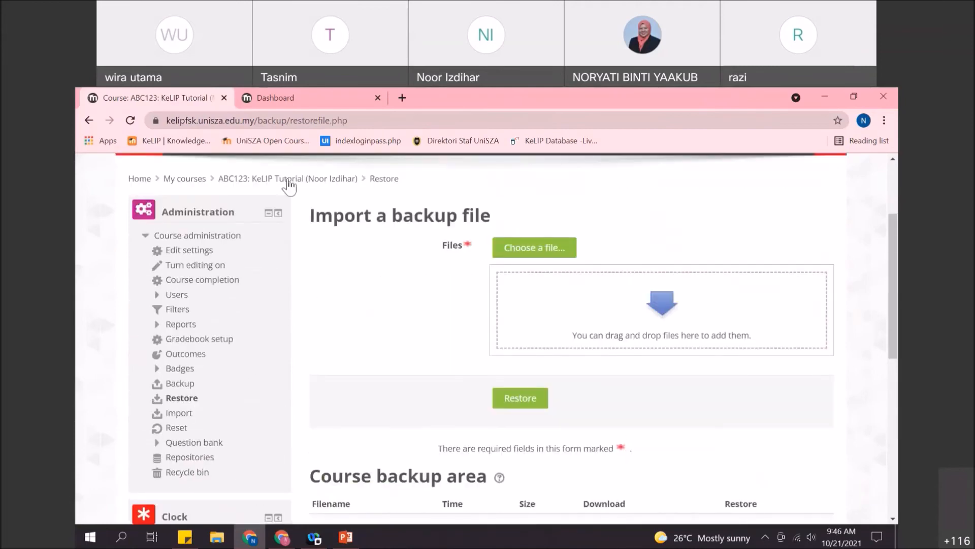
- From the Dashboard, open the 'ABC123: KeLIP Tutorial for Lecturers' course page
click(330, 98)
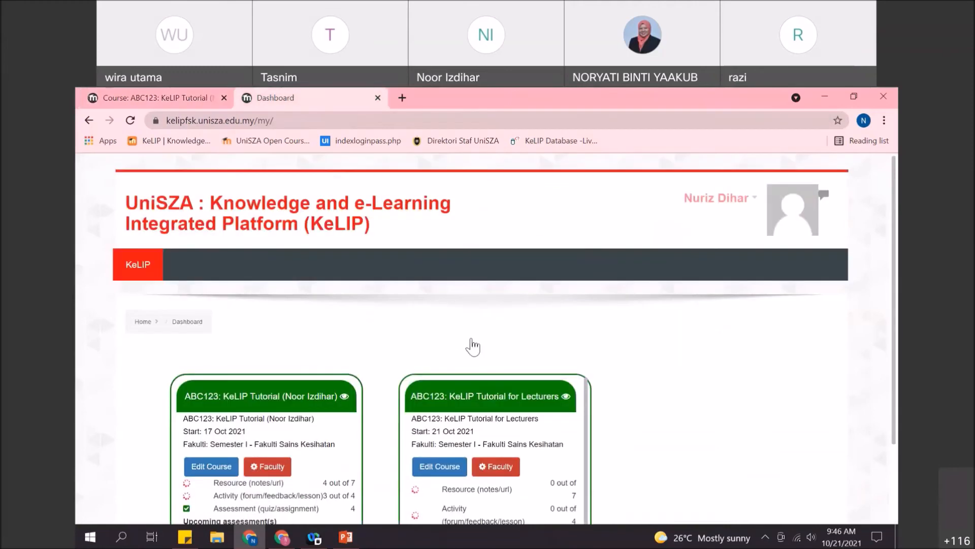
scroll(529, 461, down, 2)
scroll(525, 367, up, 2)
click(525, 366)
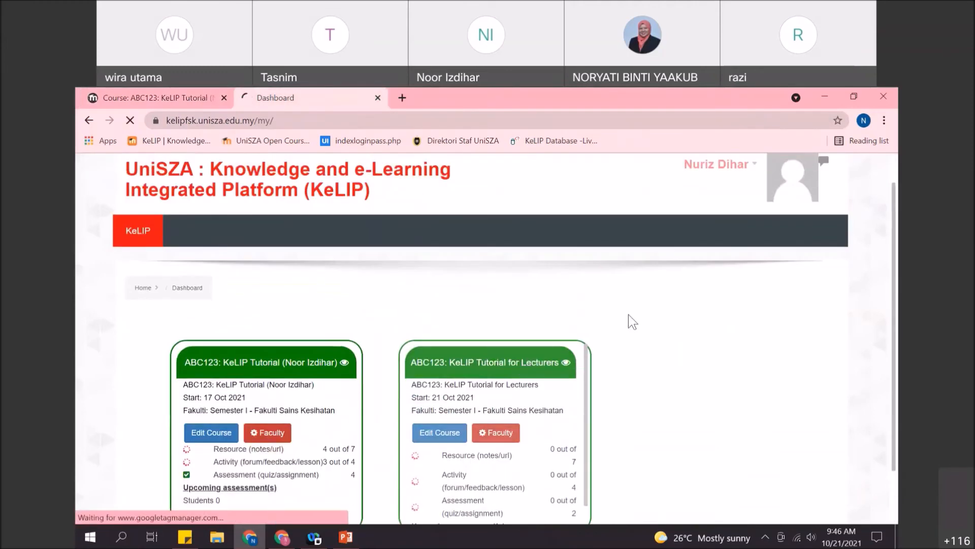
scroll(630, 320, down, 10)
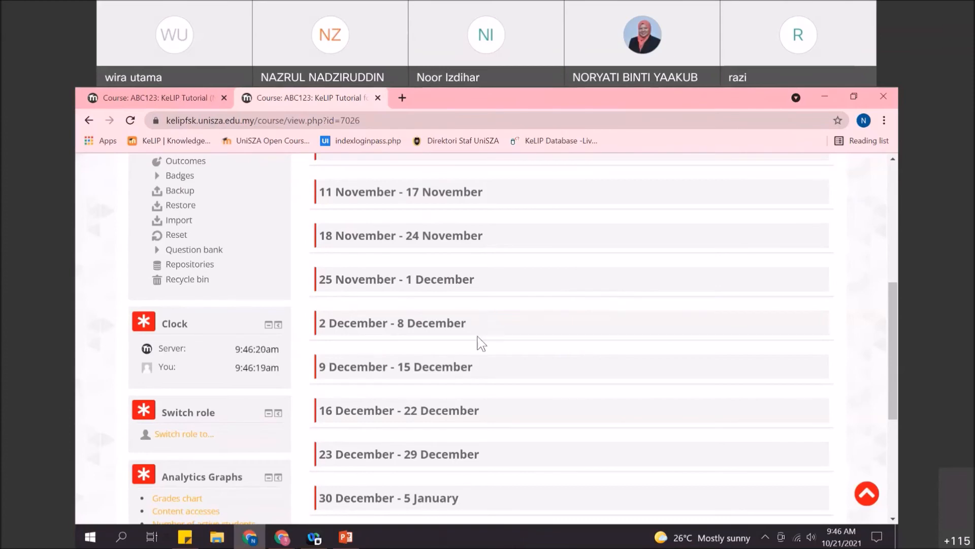
scroll(304, 337, up, 3)
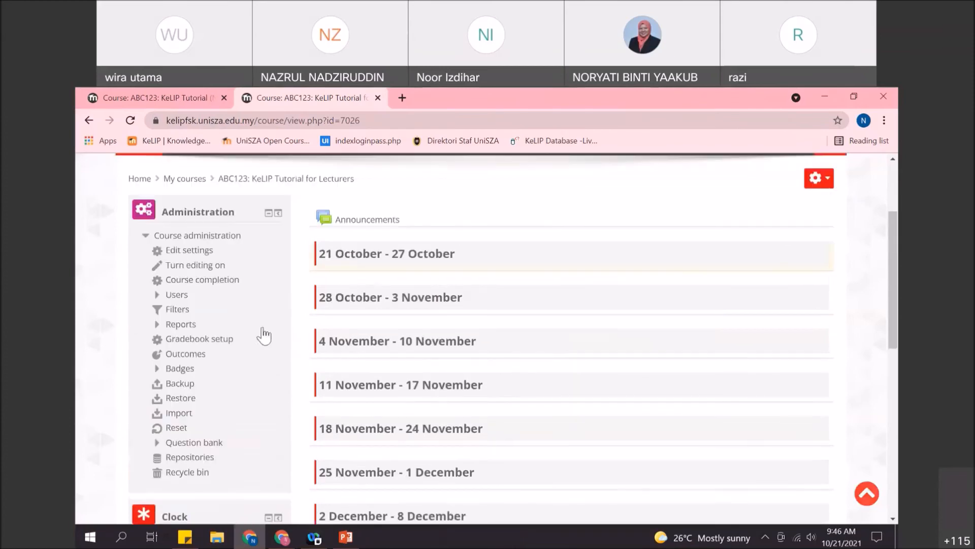
- Open Restore for this course and find the 14.2MB backup in the user private backup area
click(182, 403)
scroll(644, 316, down, 5)
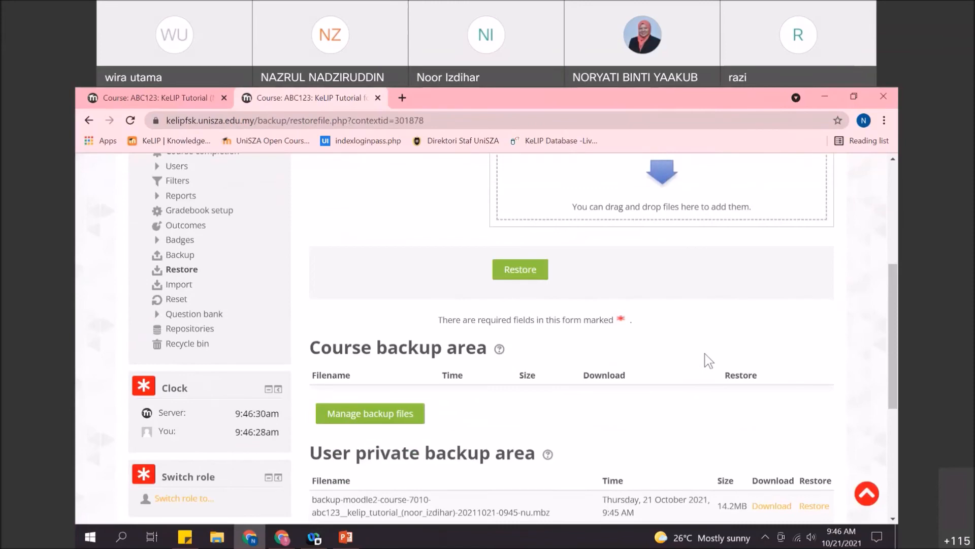
scroll(704, 356, down, 3)
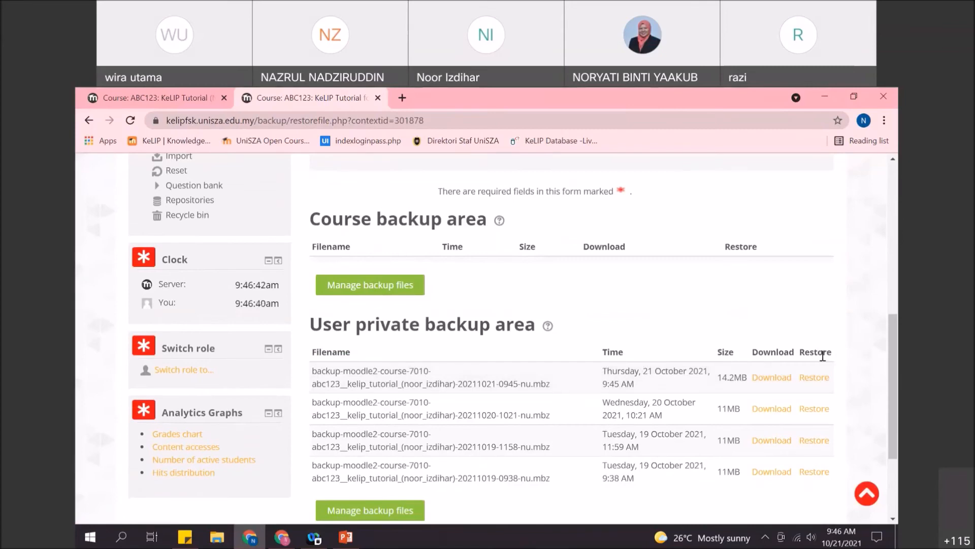
- Start restoring the 21 October 2021 backup, accept its details and choose Merge into this course
click(816, 378)
scroll(726, 291, down, 5)
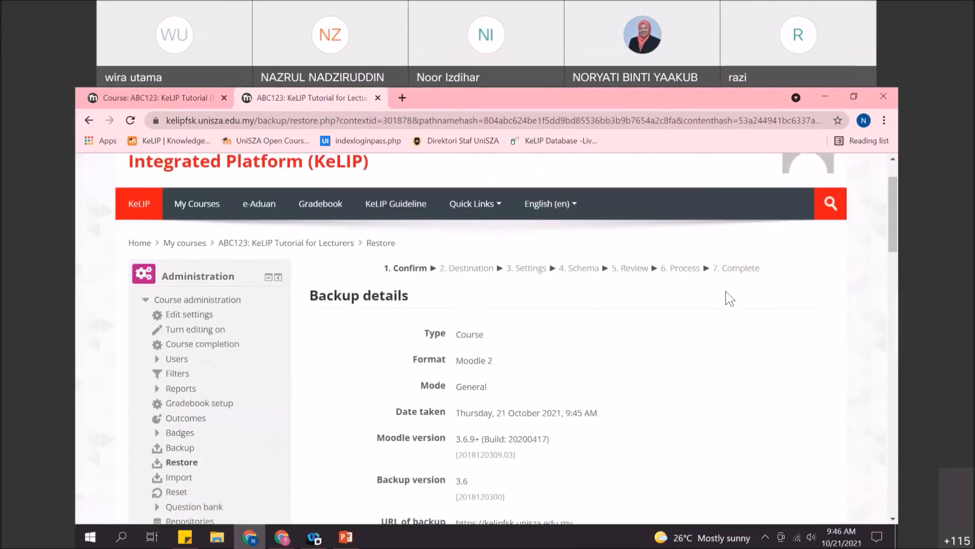
scroll(778, 290, down, 20)
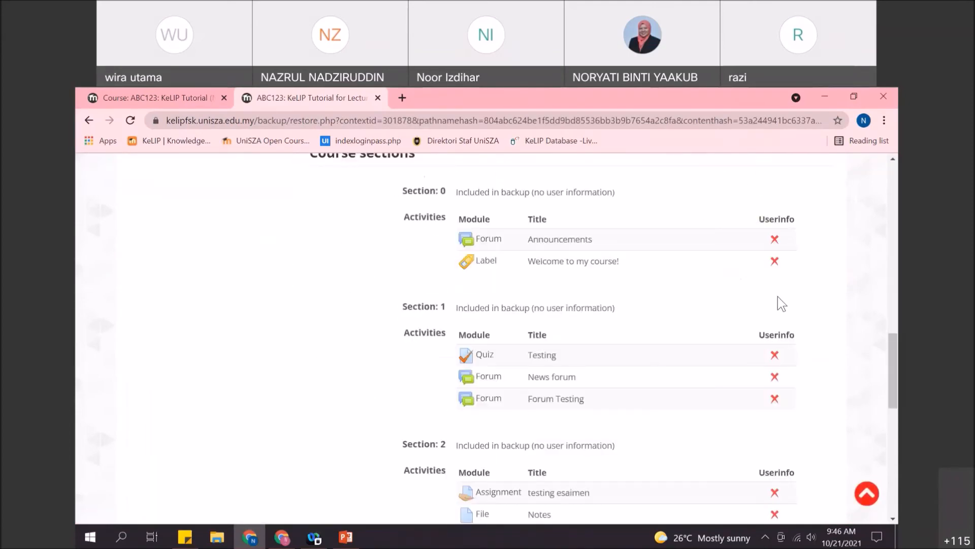
click(809, 448)
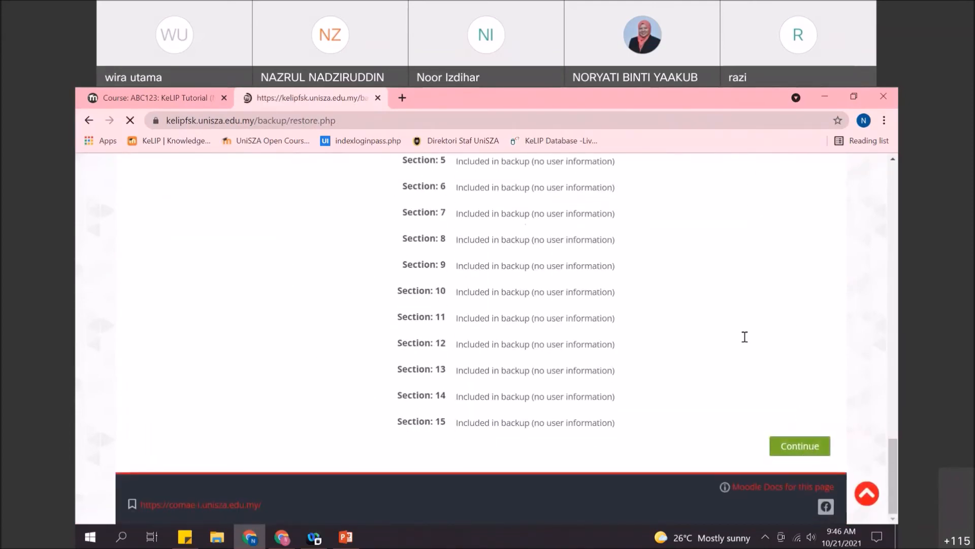
scroll(558, 356, down, 1)
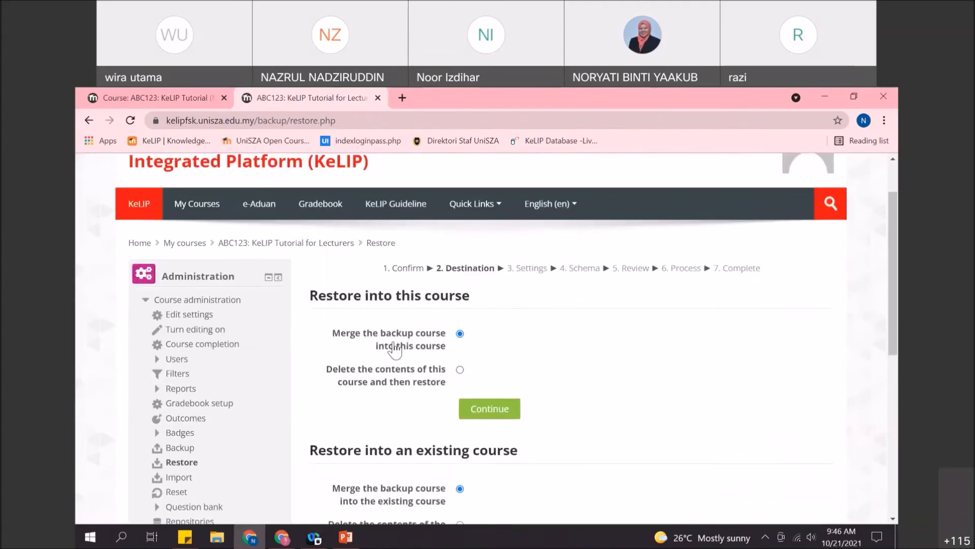
click(489, 409)
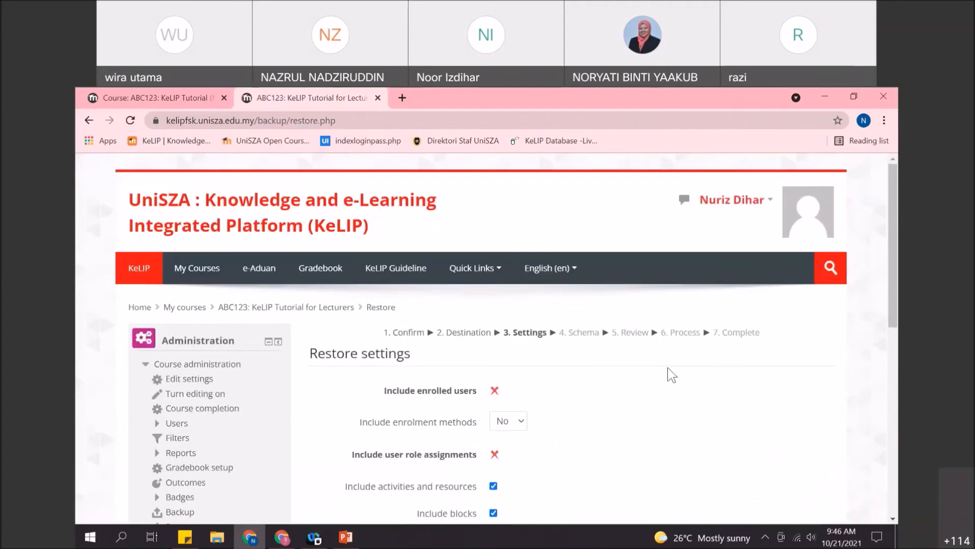
scroll(673, 374, down, 10)
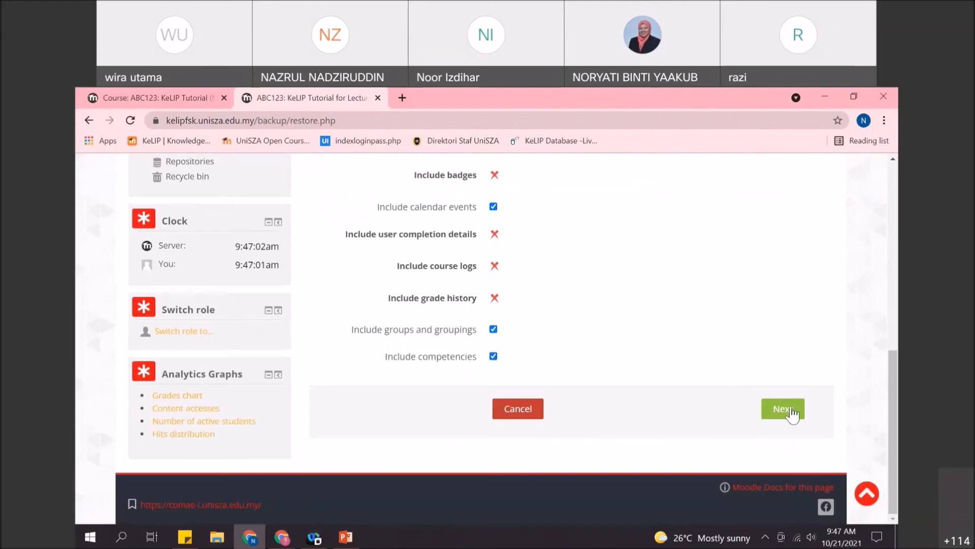
scroll(747, 405, up, 1)
scroll(757, 409, down, 1)
- Keep the restore settings without user data and all sections, then perform the restore
click(783, 409)
scroll(756, 346, down, 4)
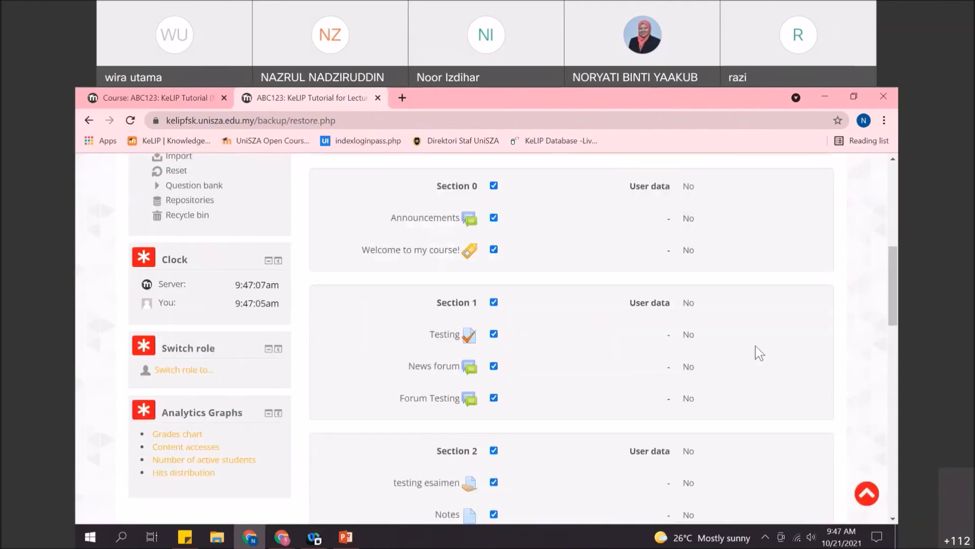
scroll(762, 366, down, 10)
scroll(767, 379, down, 3)
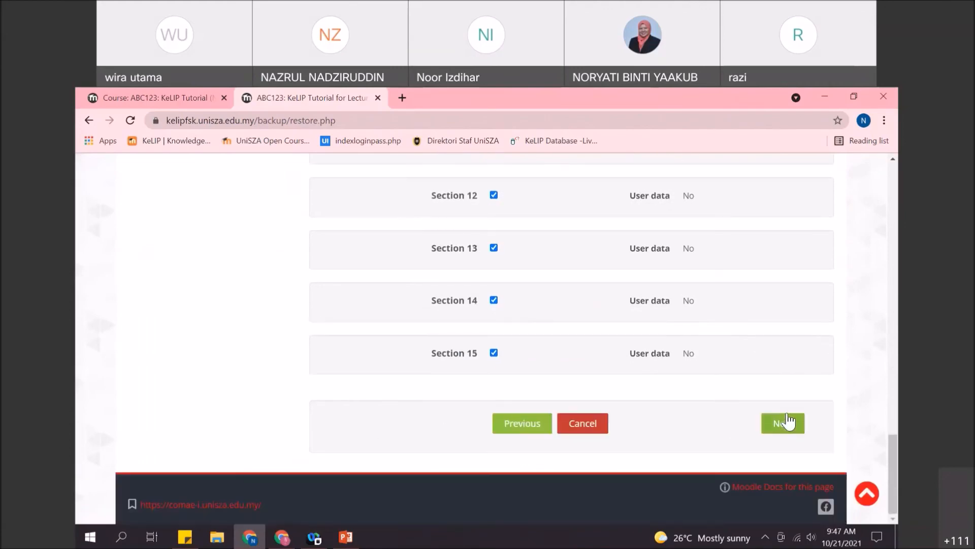
click(782, 422)
scroll(754, 333, down, 10)
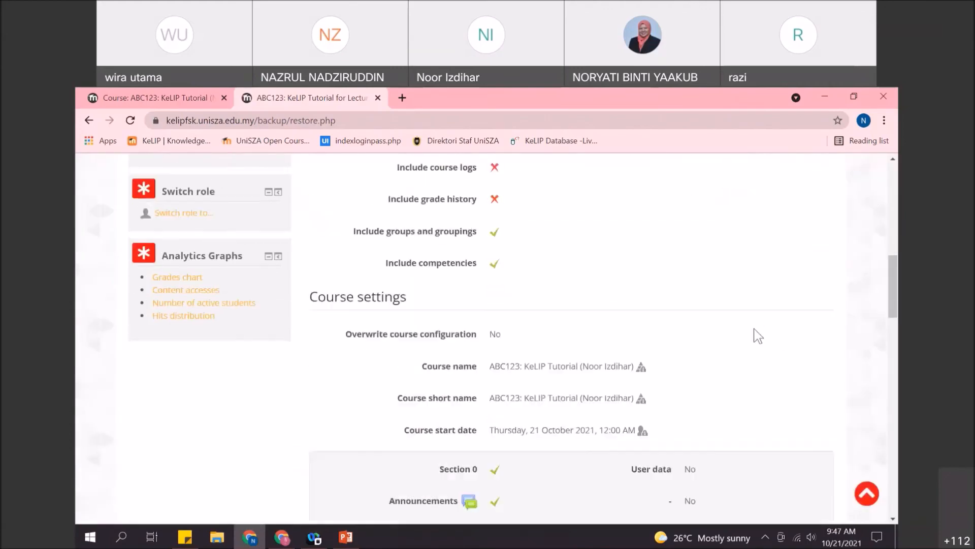
scroll(754, 331, up, 9)
scroll(751, 372, down, 15)
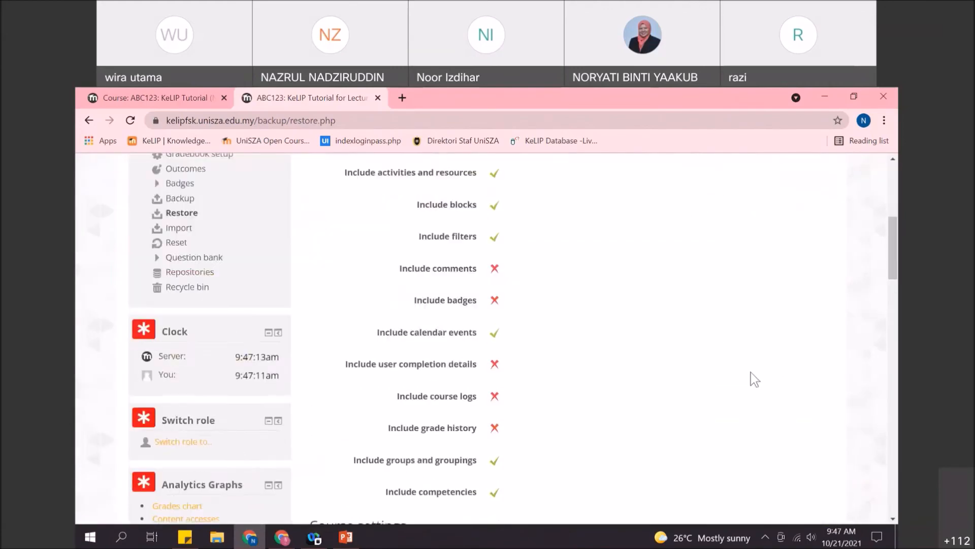
scroll(760, 403, down, 10)
scroll(761, 404, down, 5)
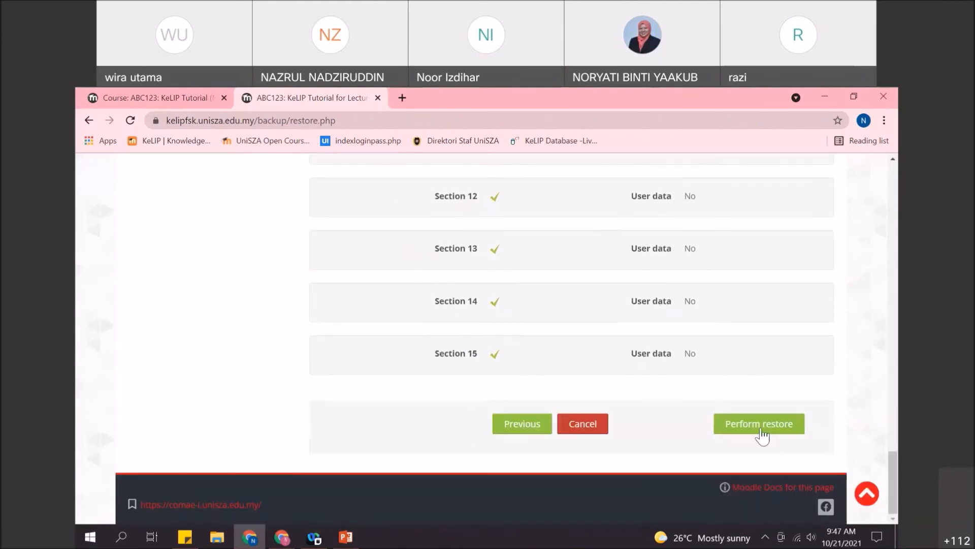
click(762, 421)
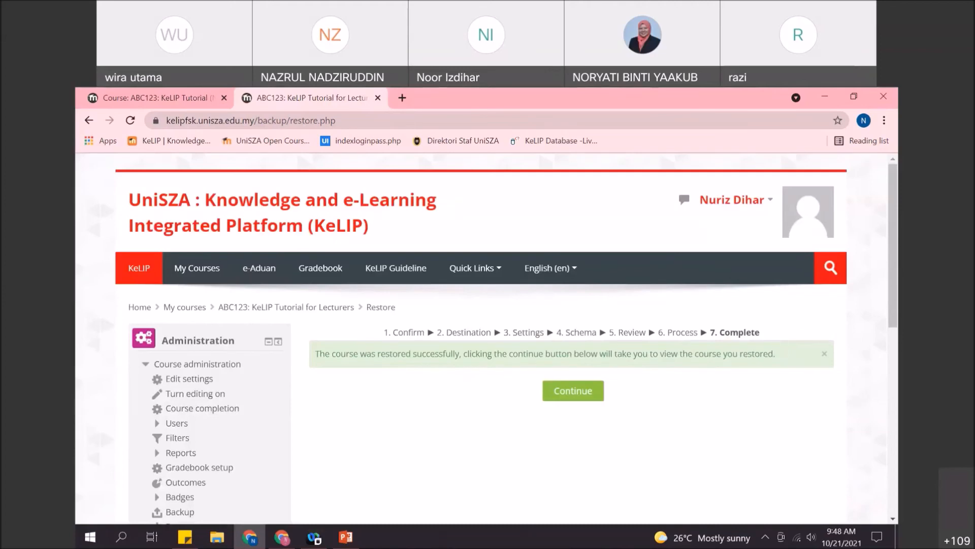
click(578, 401)
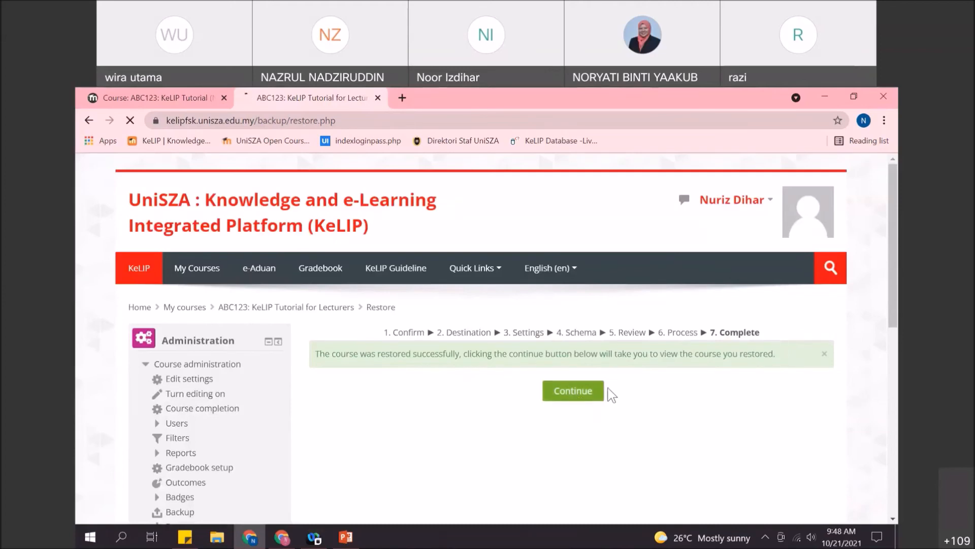
scroll(525, 348, down, 4)
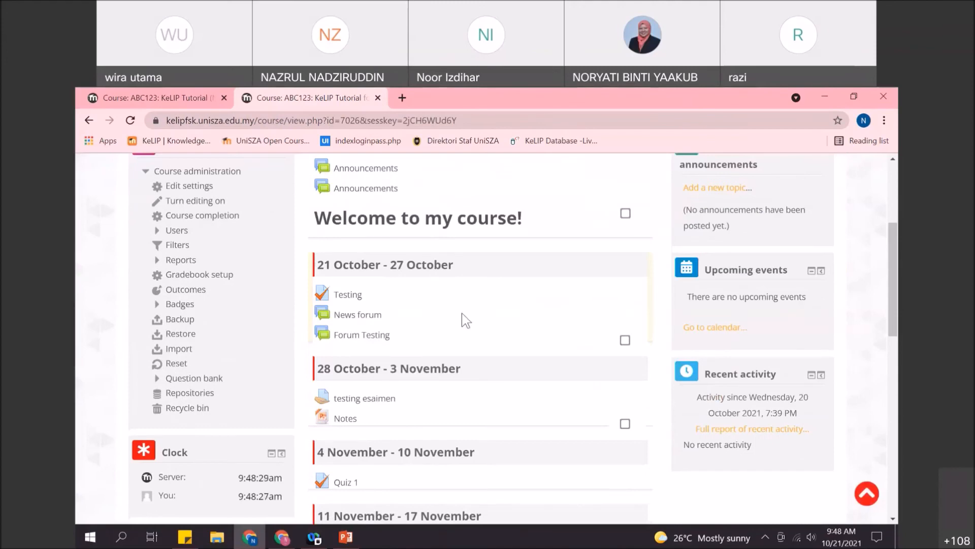
scroll(533, 316, down, 2)
scroll(534, 317, down, 9)
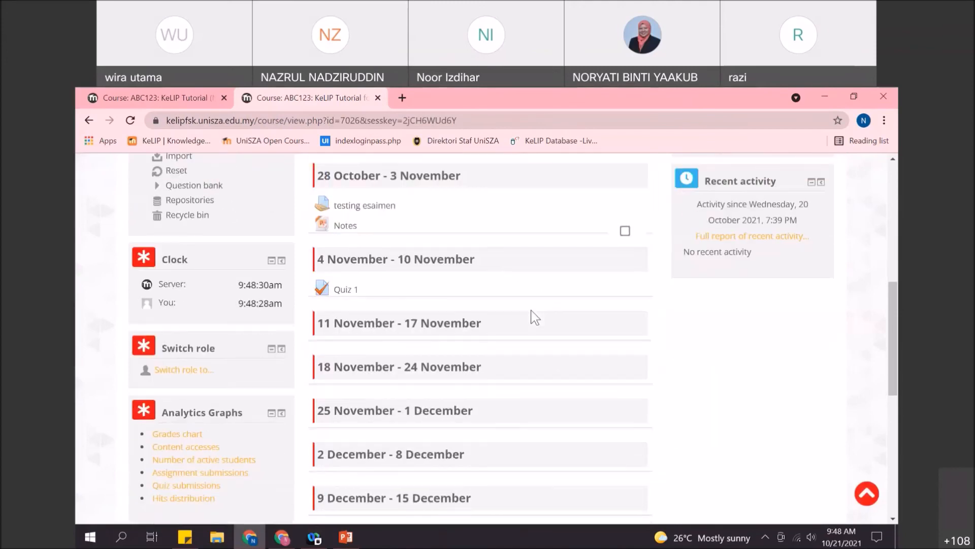
scroll(535, 320, up, 15)
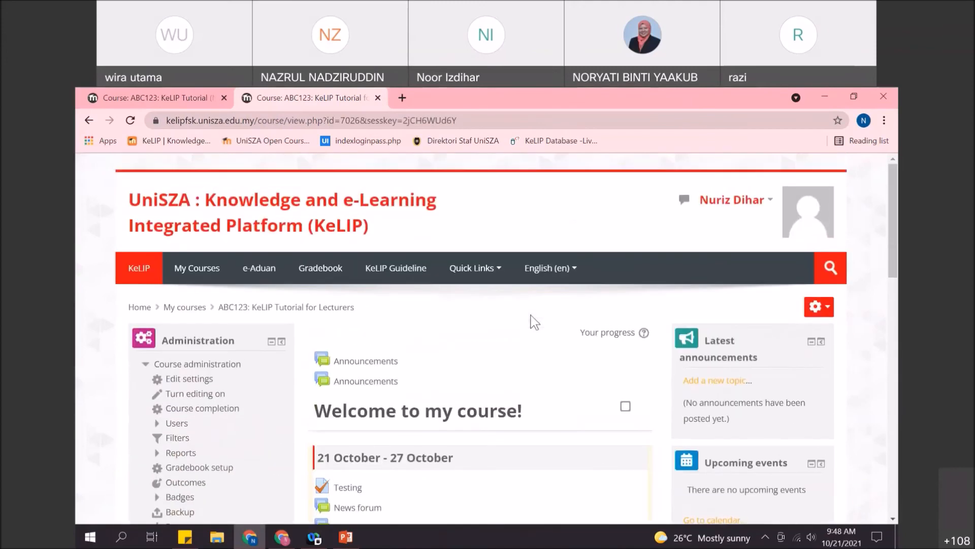
scroll(534, 321, down, 3)
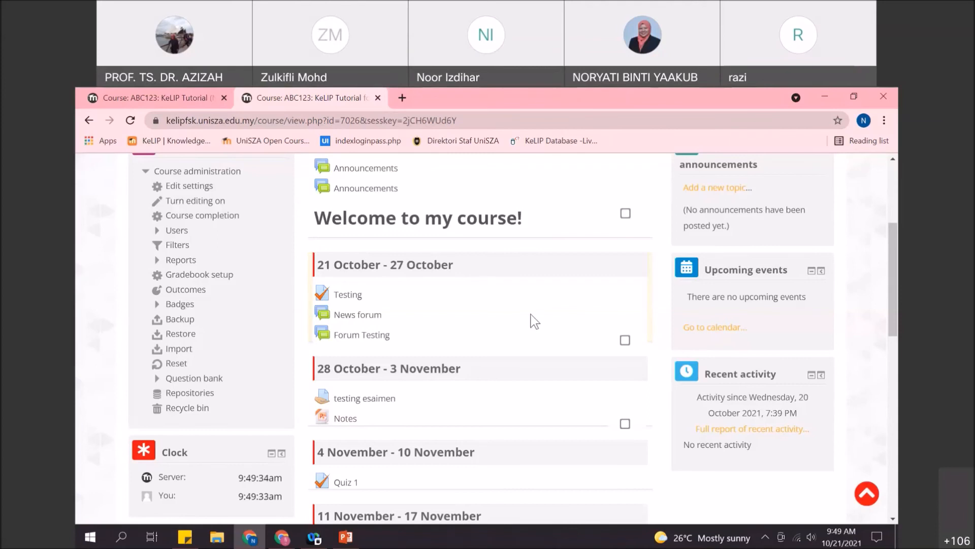
scroll(404, 307, up, 3)
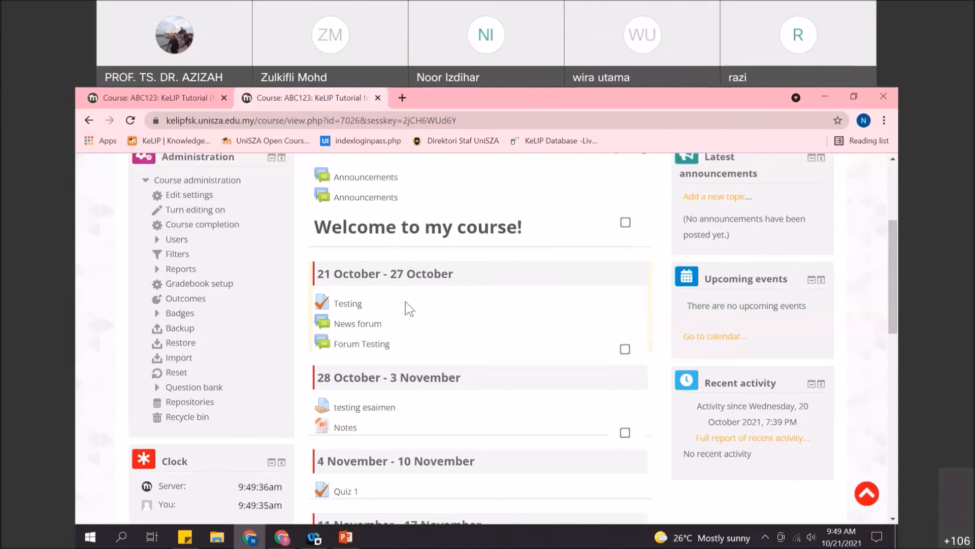
scroll(354, 319, down, 2)
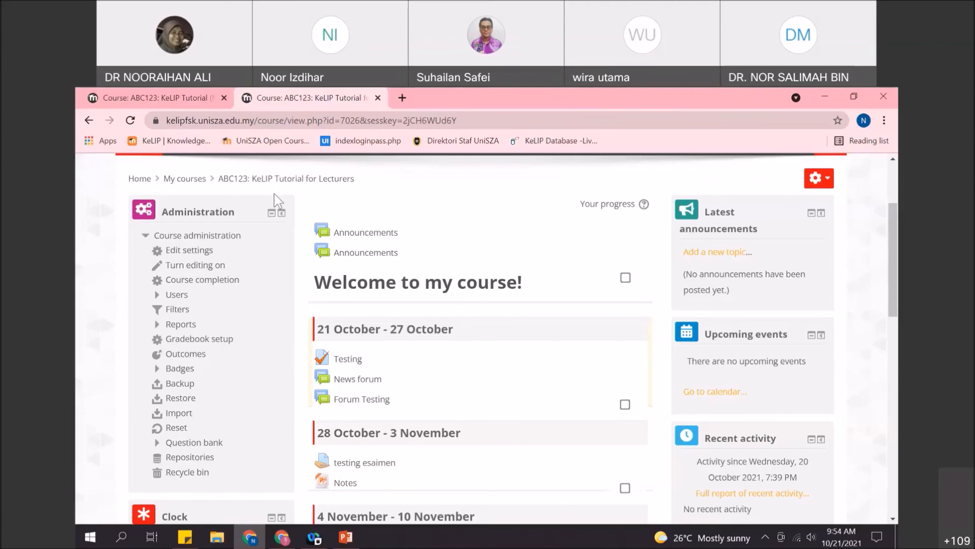
scroll(277, 201, up, 3)
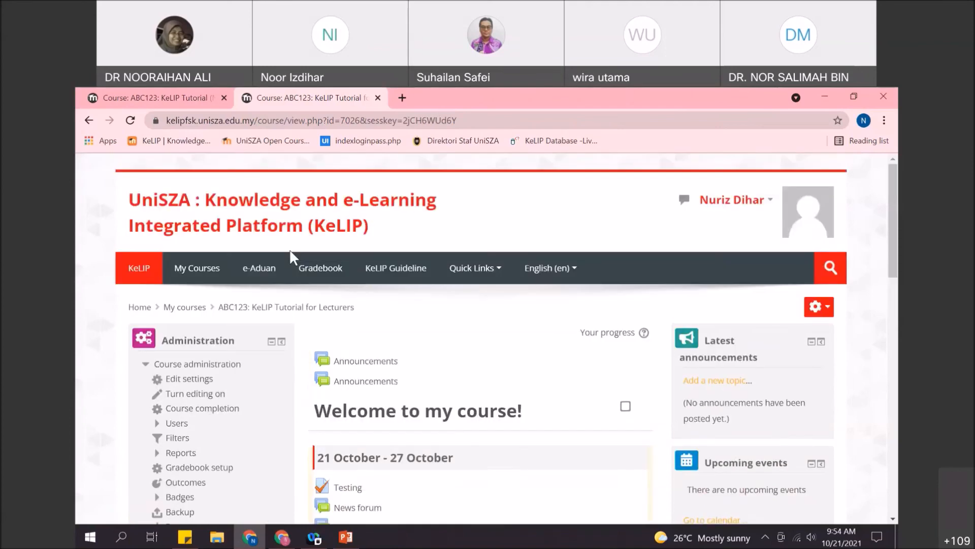
- Open the gradebook assessment system in a new tab and select the ABC123 KeLIP Tutorial course
click(328, 269)
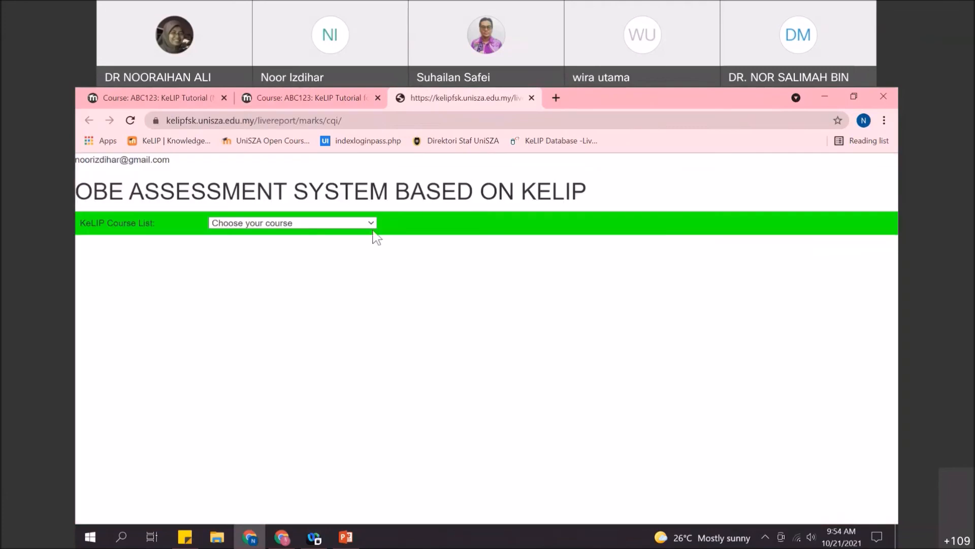
click(369, 226)
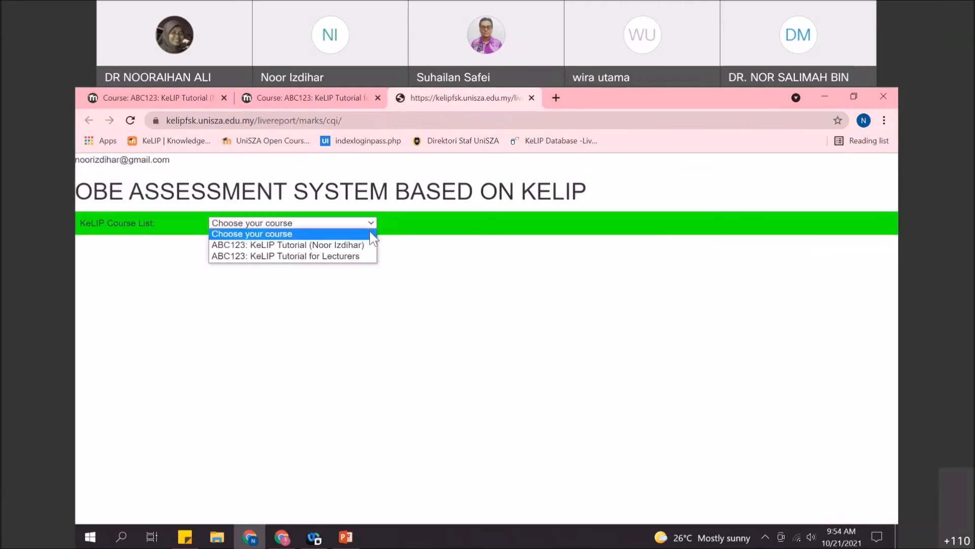
click(369, 245)
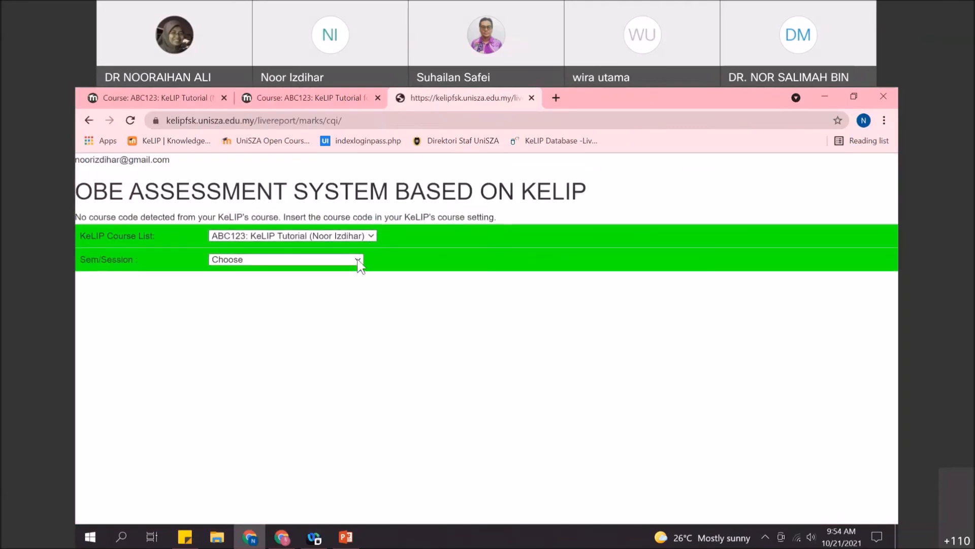
- Choose Sem 1 Sesi 2021/2022 as the semester, then return to the ABC123 course tab
click(357, 259)
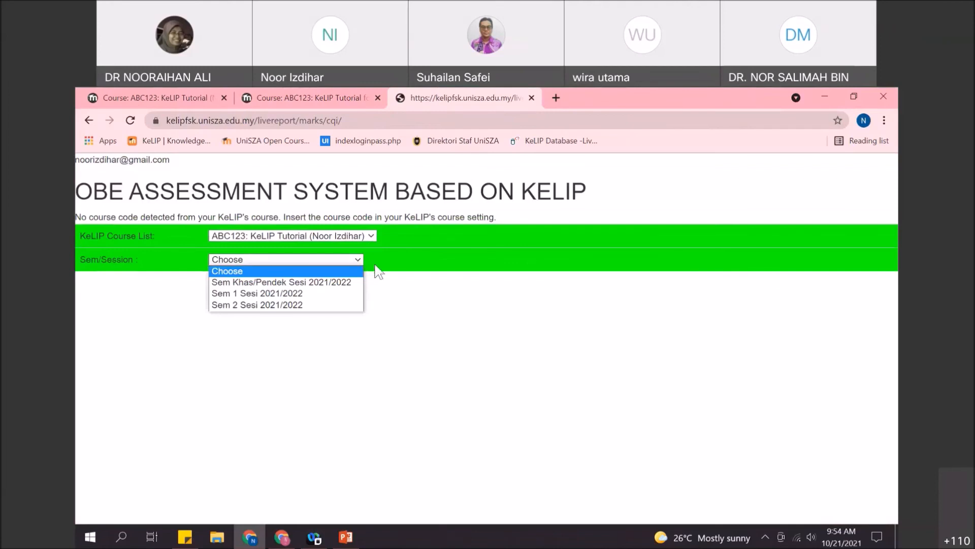
click(382, 271)
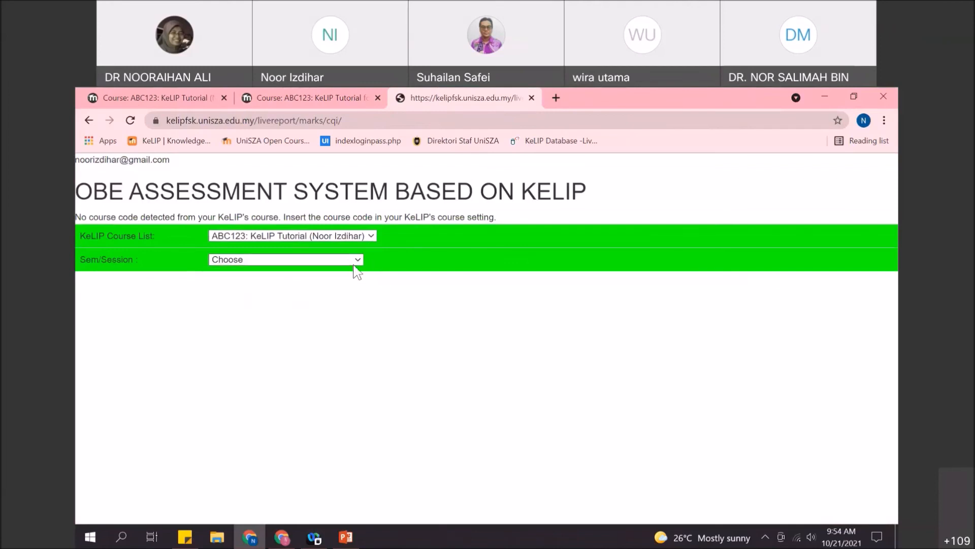
click(356, 261)
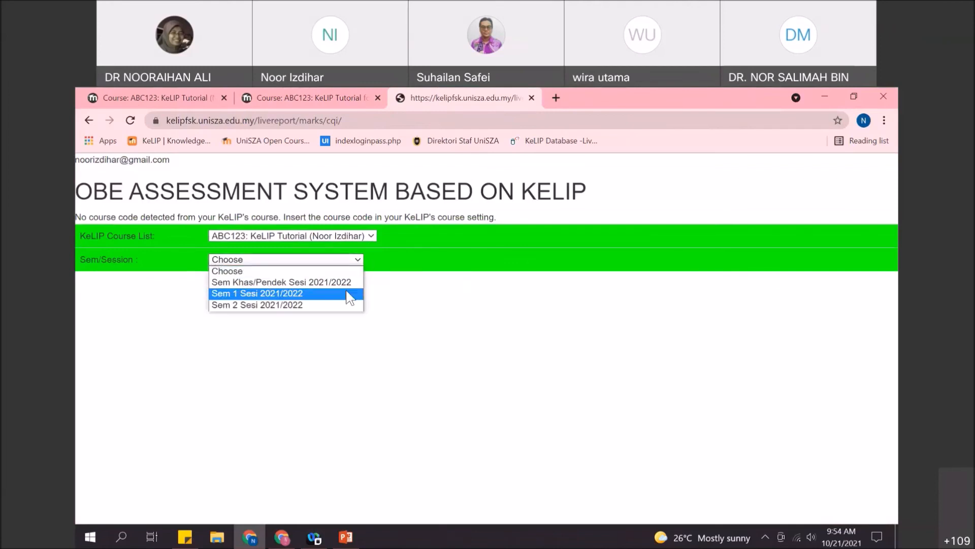
click(351, 297)
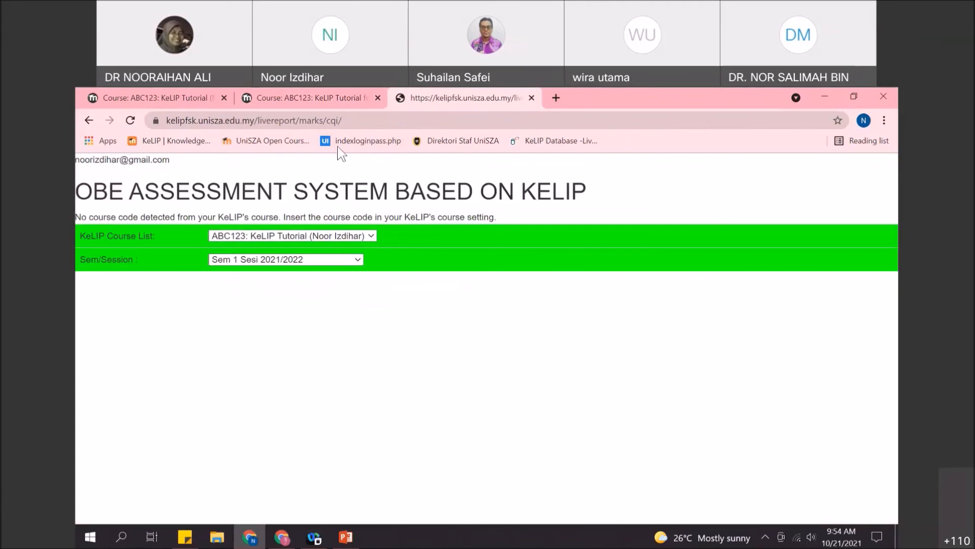
click(328, 96)
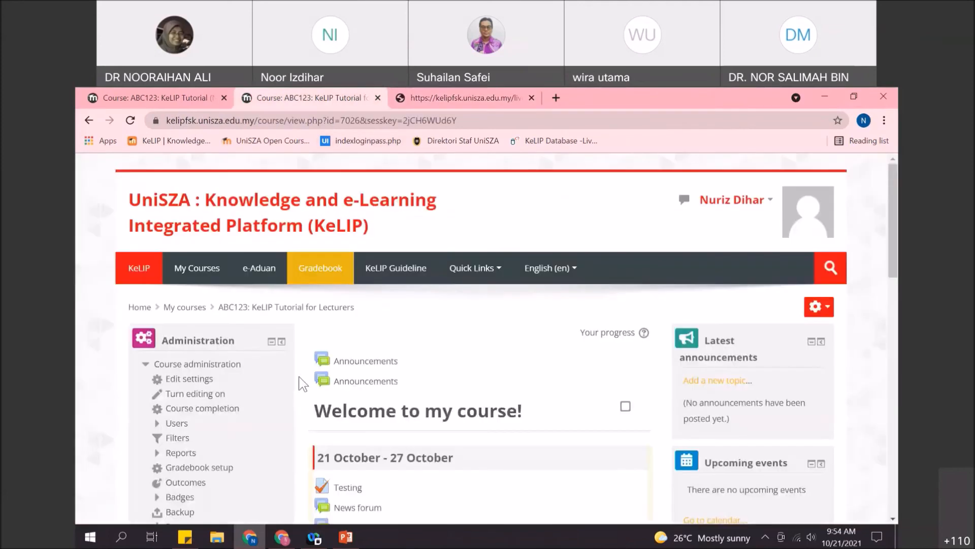
scroll(303, 380, down, 2)
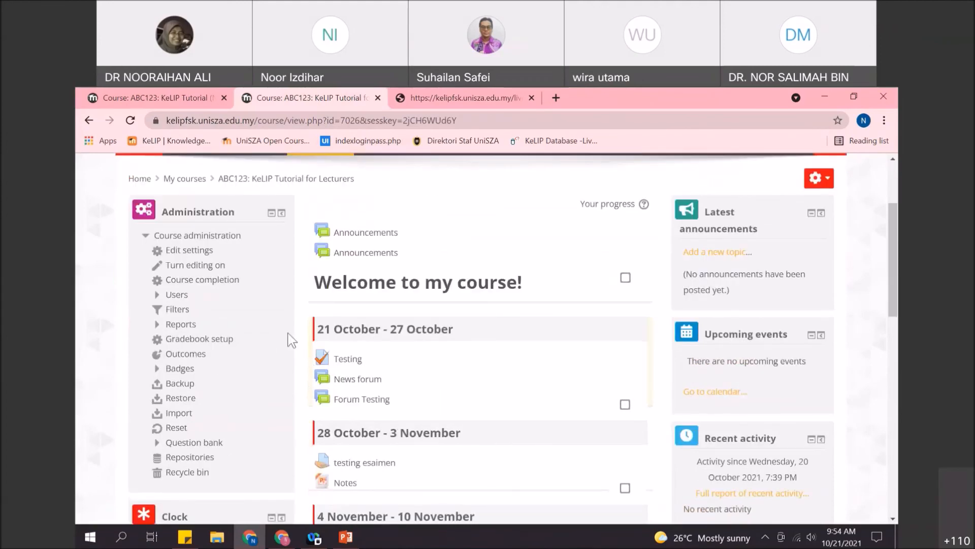